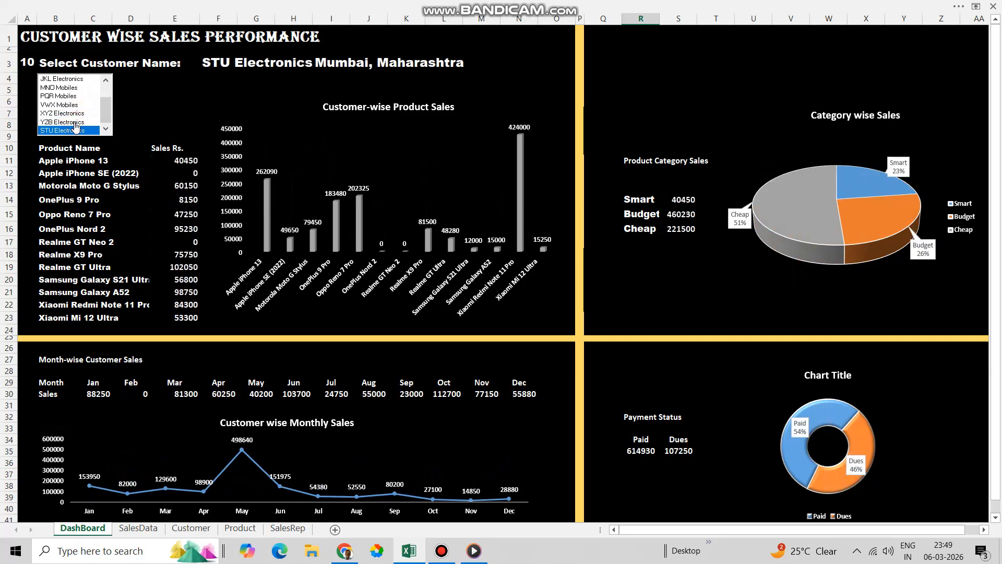
- Preview the finished dashboard by switching the customer list box to DEF Electronics
click(101, 111)
drag(103, 123, 104, 104)
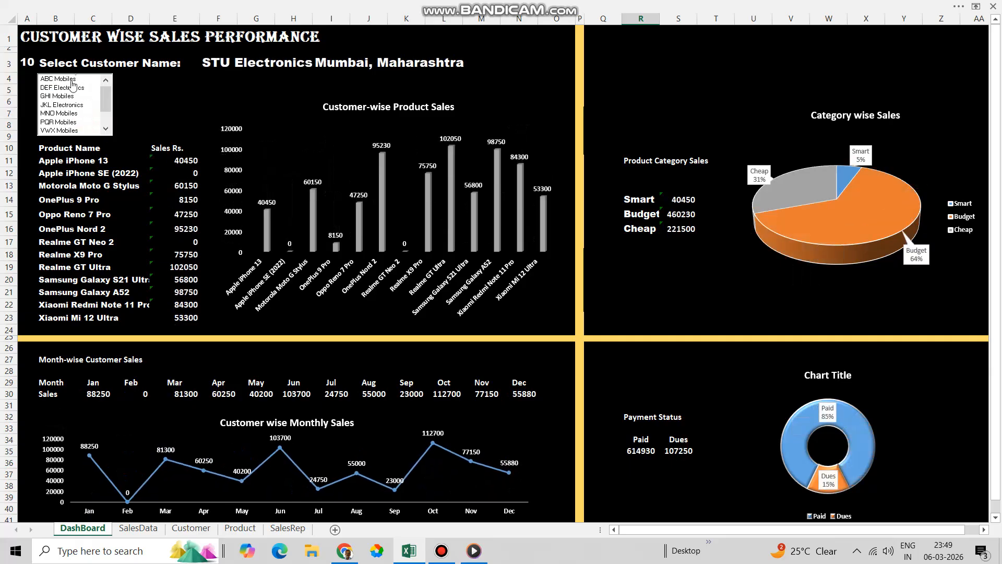
click(69, 88)
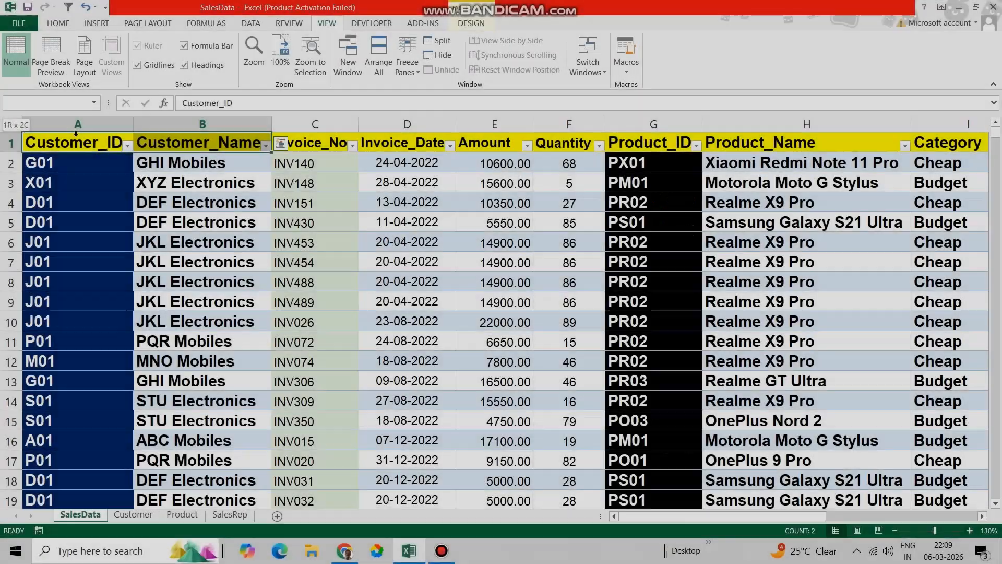
- Examine the SalesData table from the Customer_ID header across to Month and down to its last row, and return to A1
key(shift+Right)
key(shift+Right)
key(shift+Right)
key(shift+Right)
key(shift+Right)
key(shift+Right)
key(shift+Right)
key(shift+Right)
key(shift+Right)
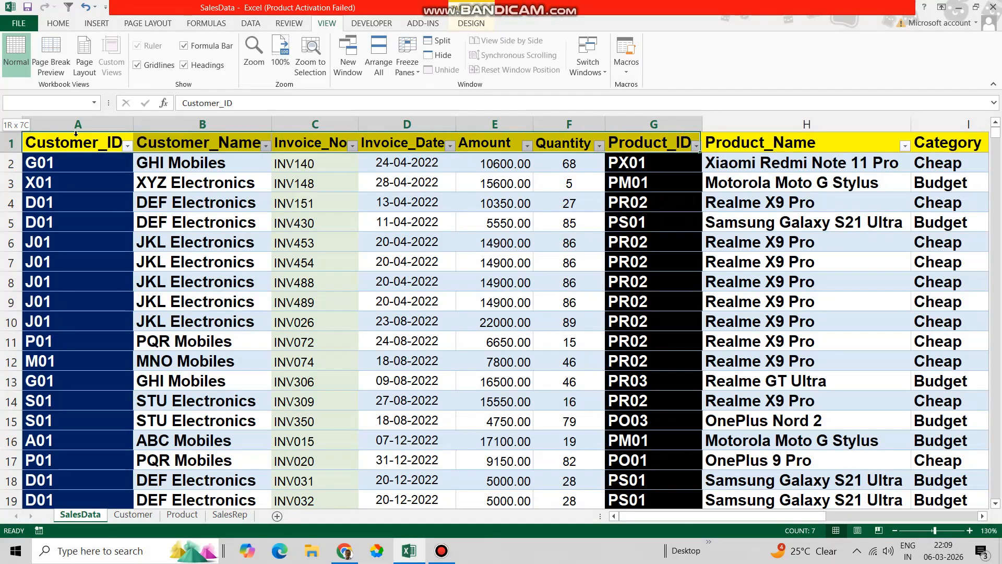
key(shift+Right)
key(shift+Right)
key(shift+Right)
key(shift+Right)
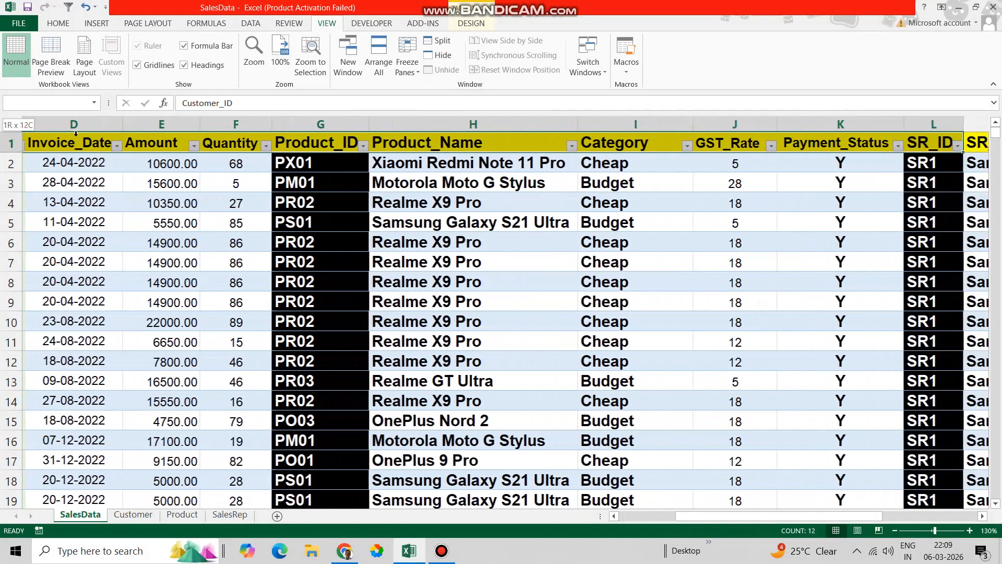
key(shift+Right)
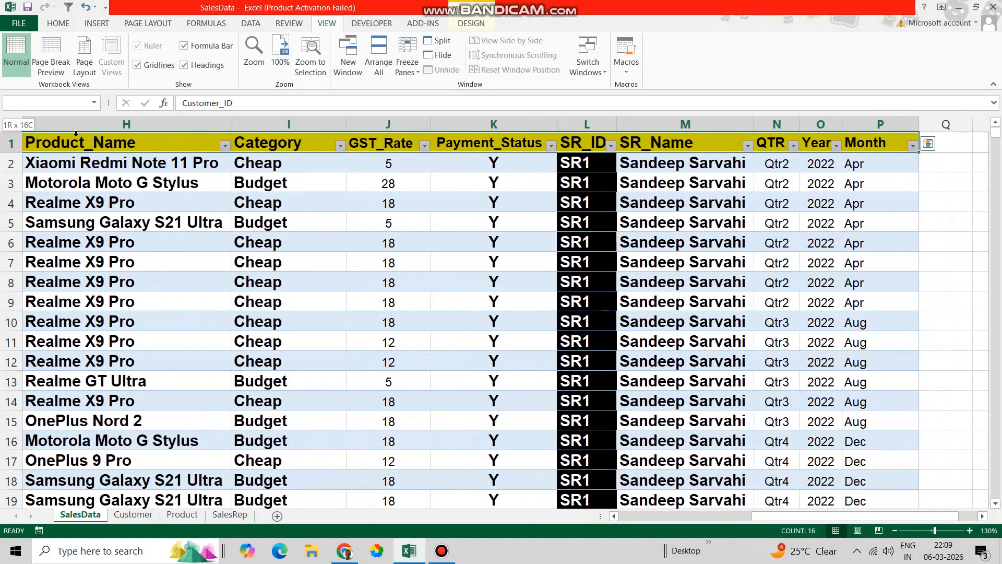
key(ctrl+shift+Down)
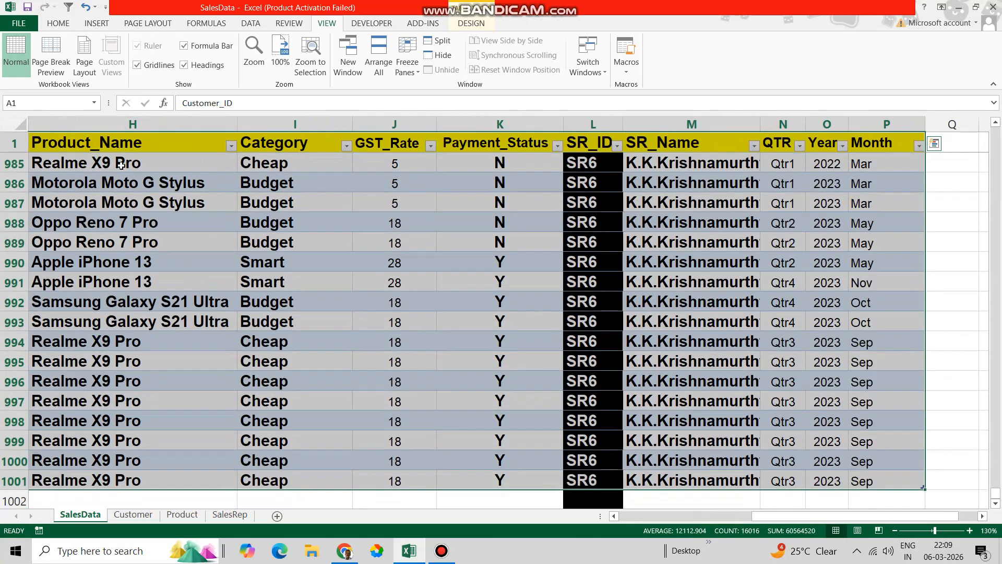
scroll(235, 388, down, 1)
key(ctrl+Home)
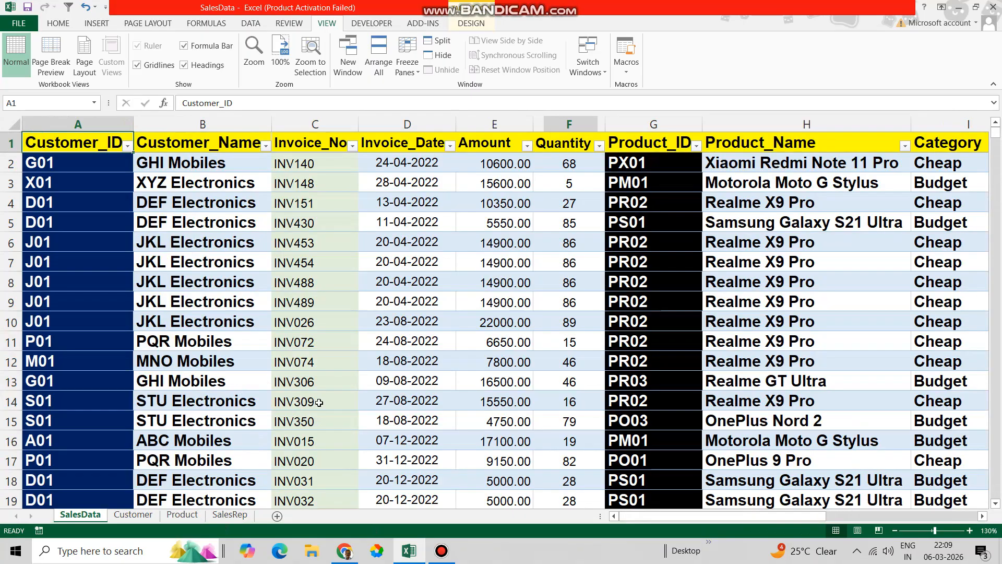
- Review the customer names in B2:B11 on the Customer sheet
click(133, 515)
click(202, 405)
drag(231, 167, 229, 386)
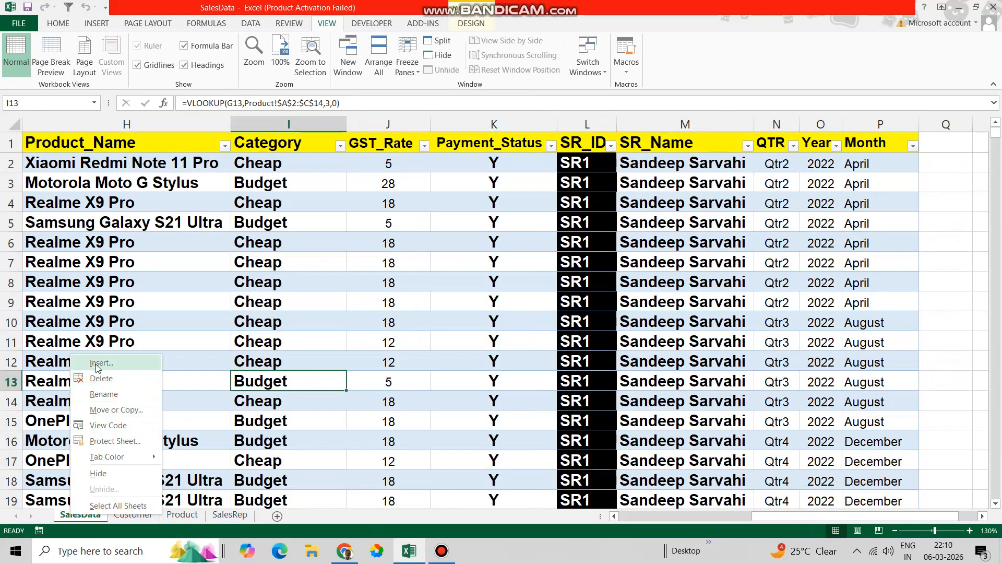
- Insert a new worksheet before SalesData and rename it DashBoard
click(97, 365)
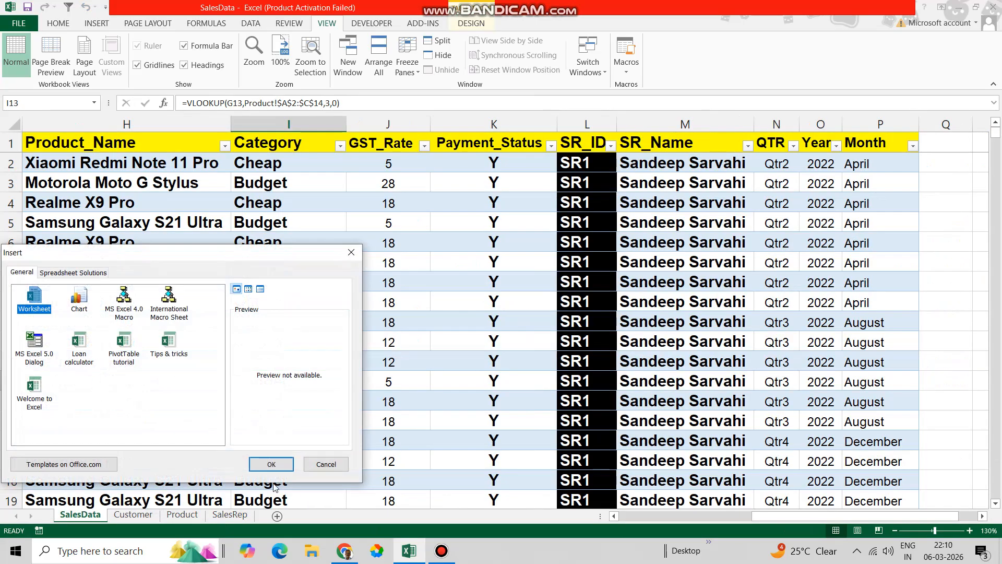
click(271, 463)
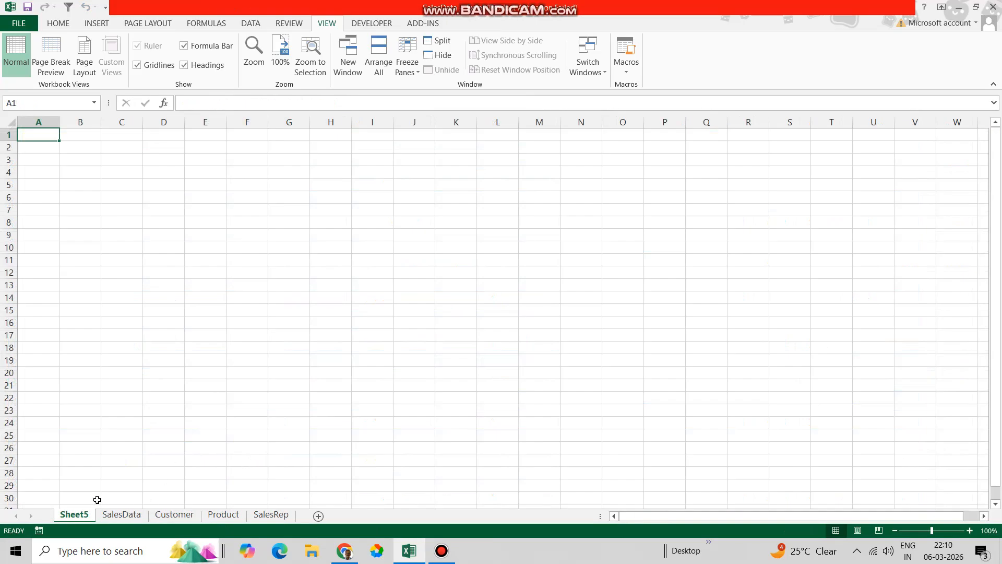
right_click(73, 514)
click(107, 394)
text(DashBoar)
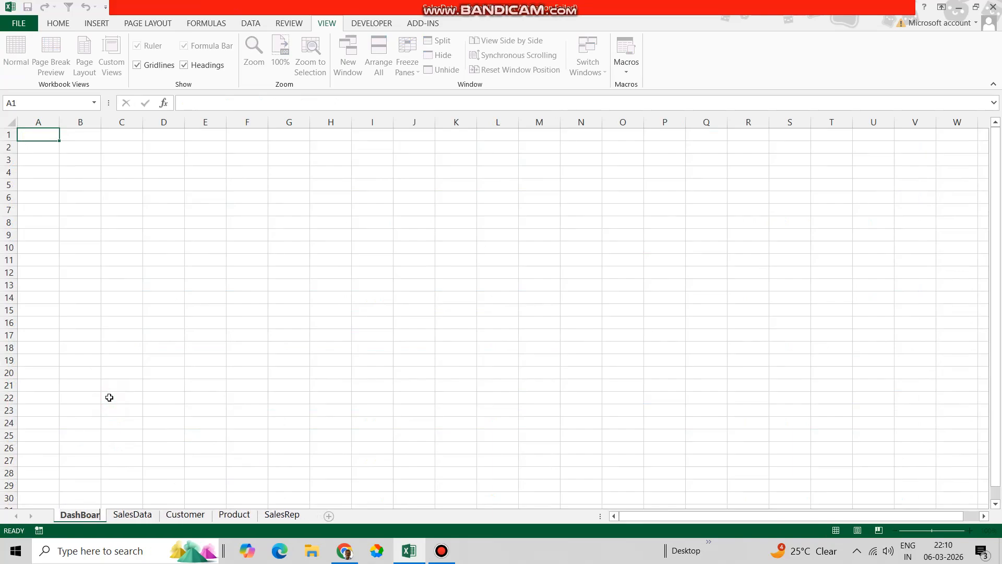
text(d)
key(Return)
- Enter the title "Customer wise Sales Performance" in cell A1 of the DashBoard sheet
text(Customer wis)
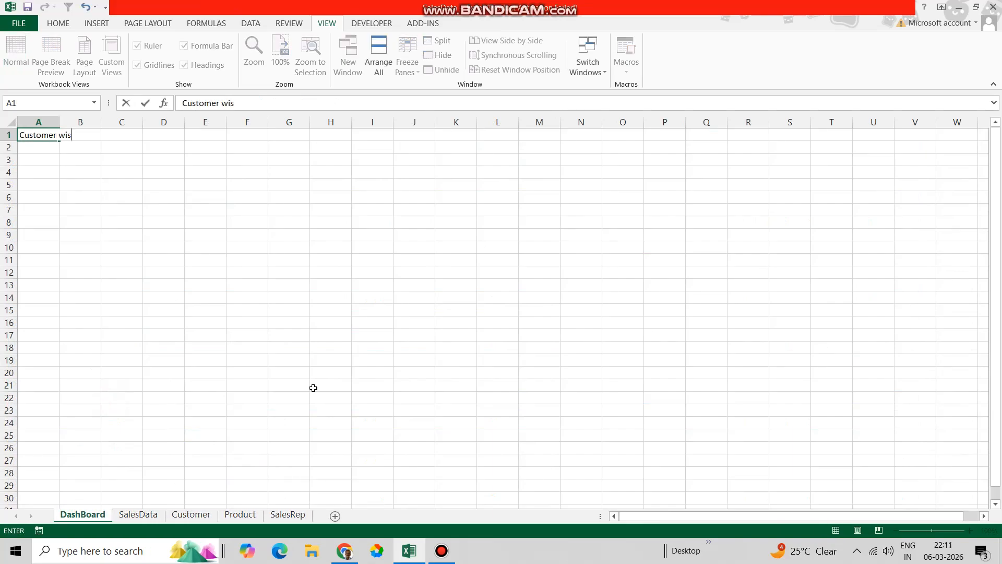
text(e Sales Performance\)
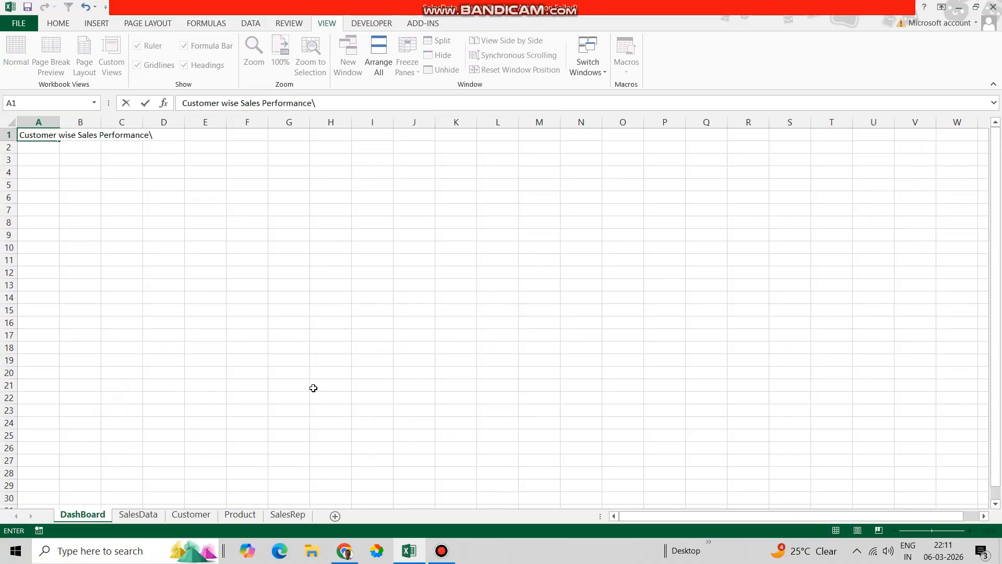
key(Return)
- Format the title in A1 with the Algerian font and a larger font size
click(27, 135)
click(58, 24)
click(155, 46)
click(149, 172)
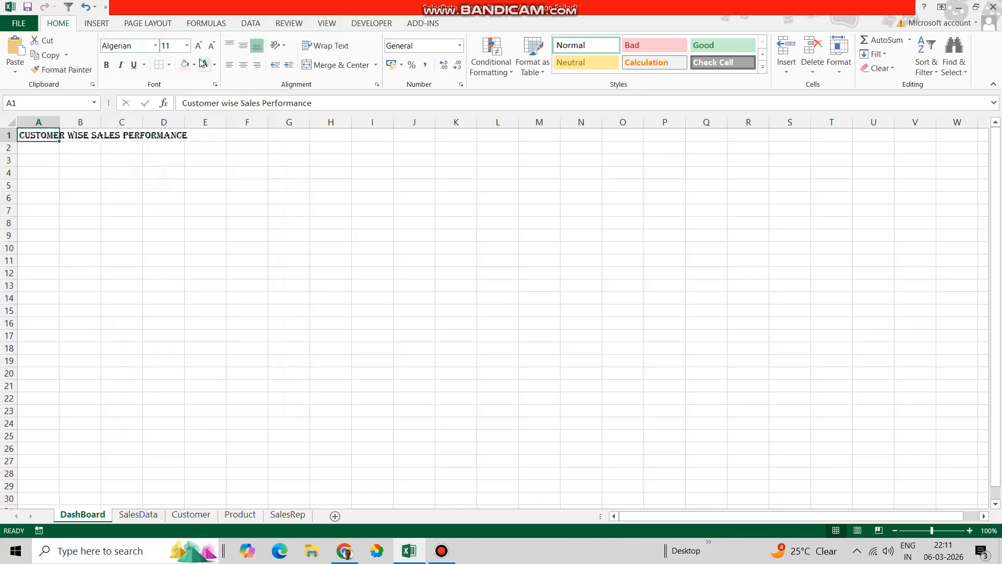
click(187, 46)
click(172, 162)
click(212, 197)
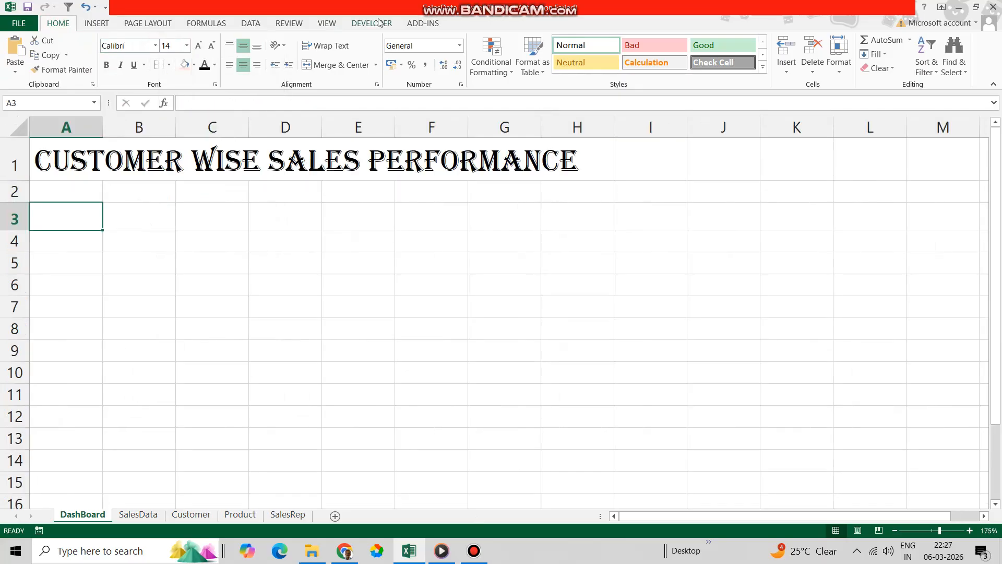
- Insert a List Box form control covering about cells B4 to C8 on the DashBoard sheet
click(378, 20)
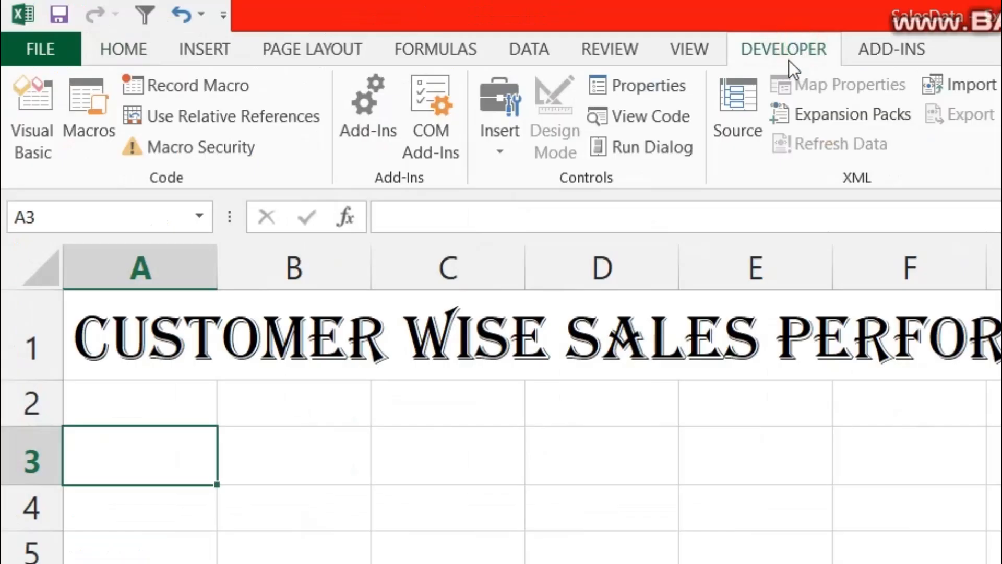
click(496, 151)
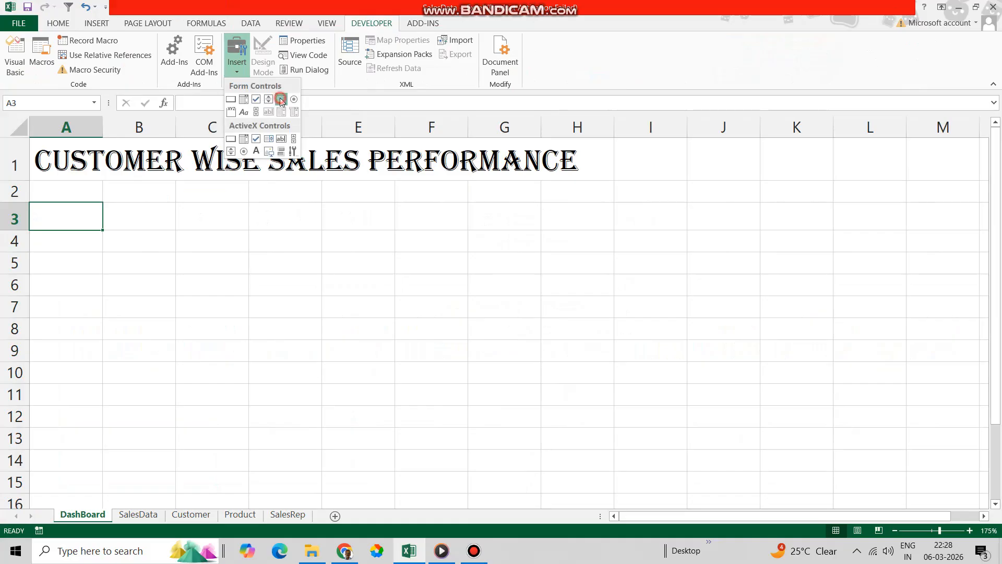
click(592, 209)
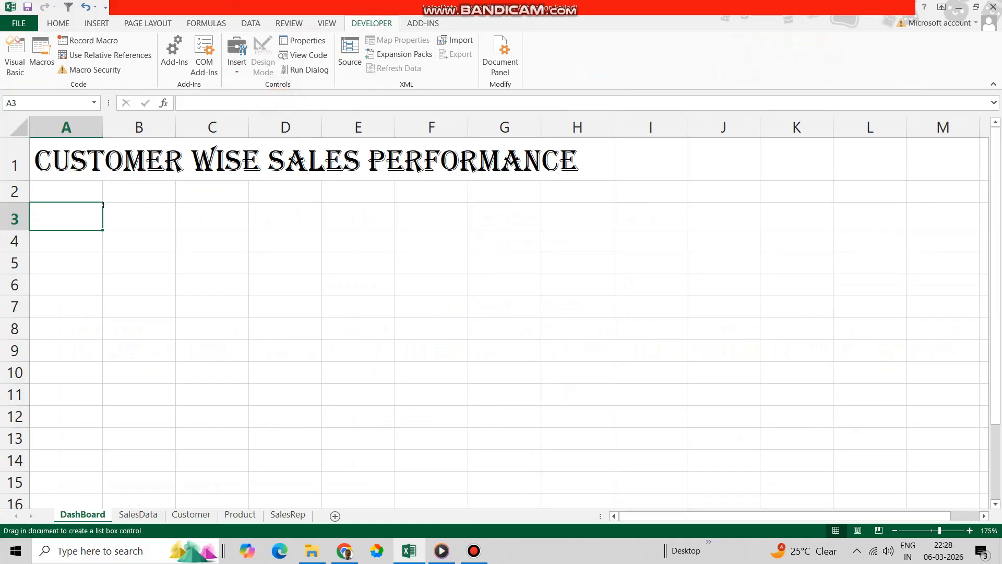
drag(103, 231, 249, 333)
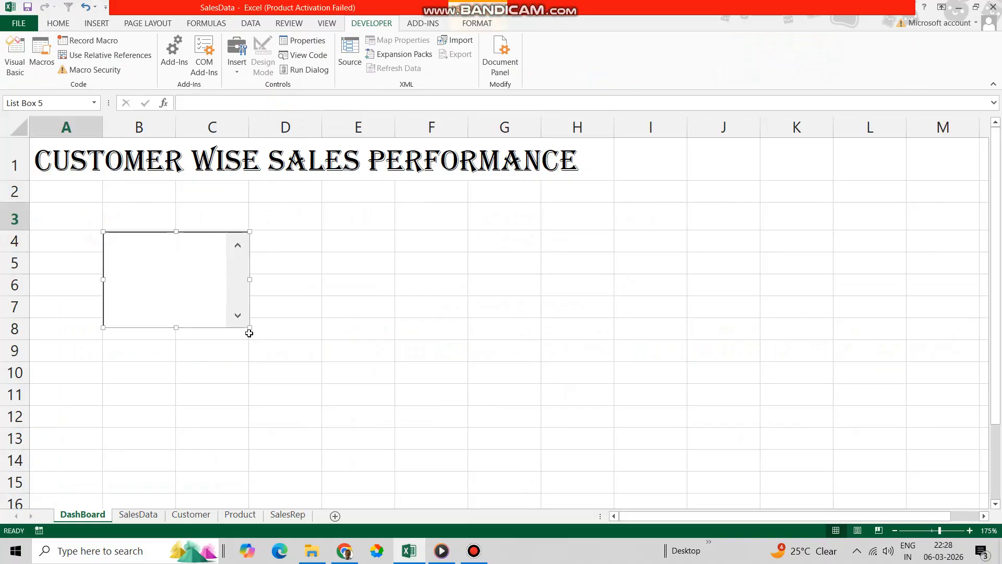
- Set the list box's input range to the customer names in Customer!$B$2:$B$11
right_click(183, 271)
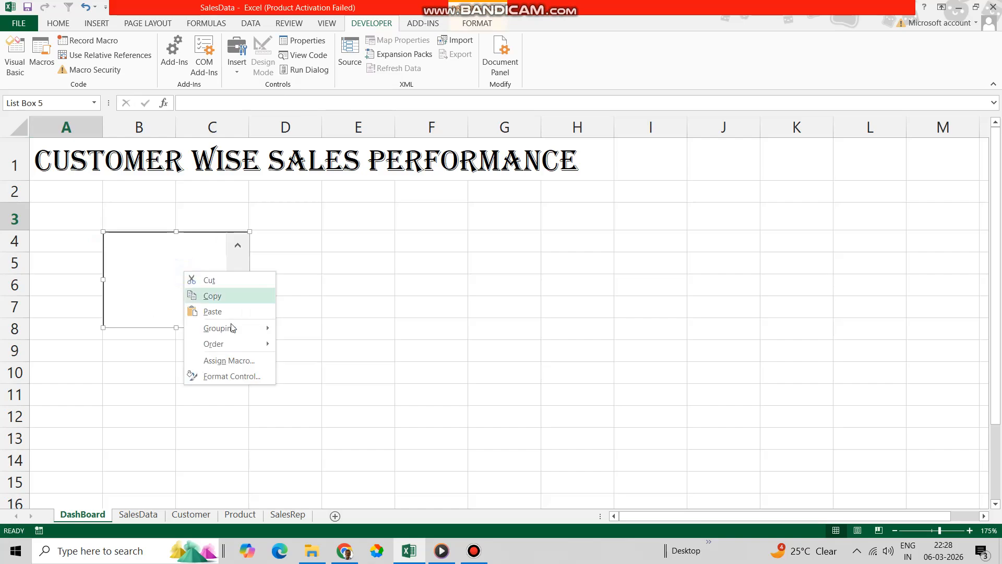
click(245, 377)
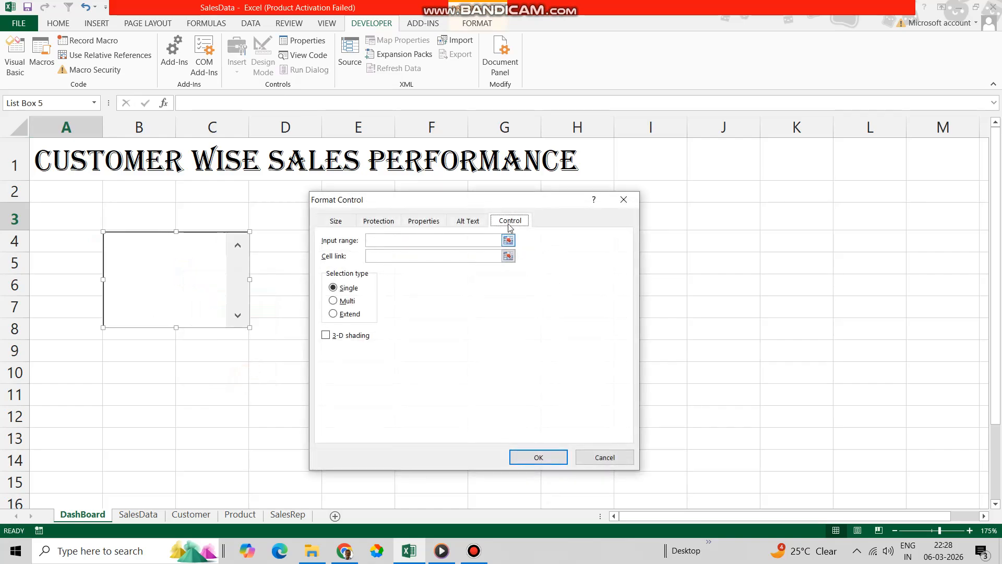
click(510, 222)
click(508, 240)
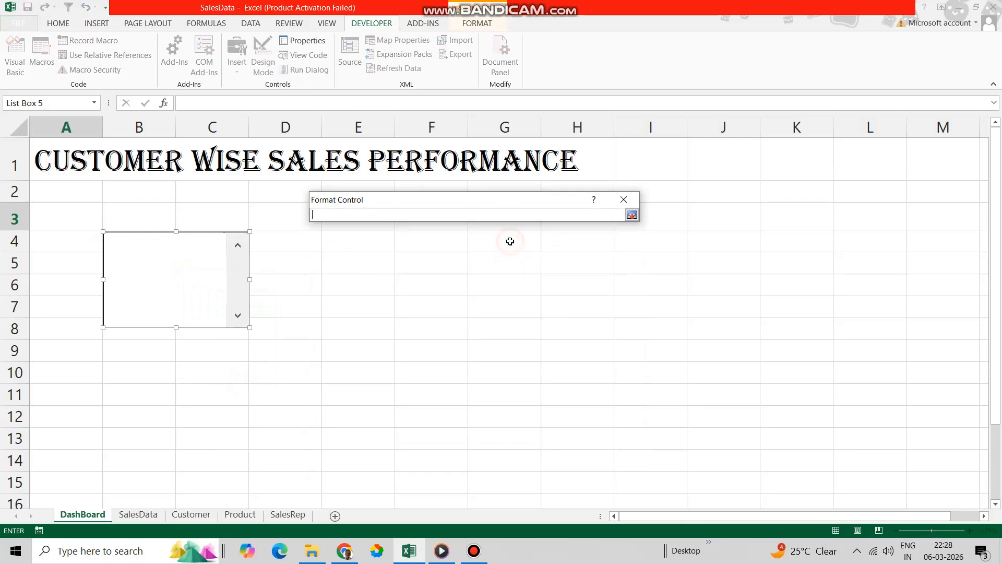
click(191, 514)
drag(187, 168, 185, 388)
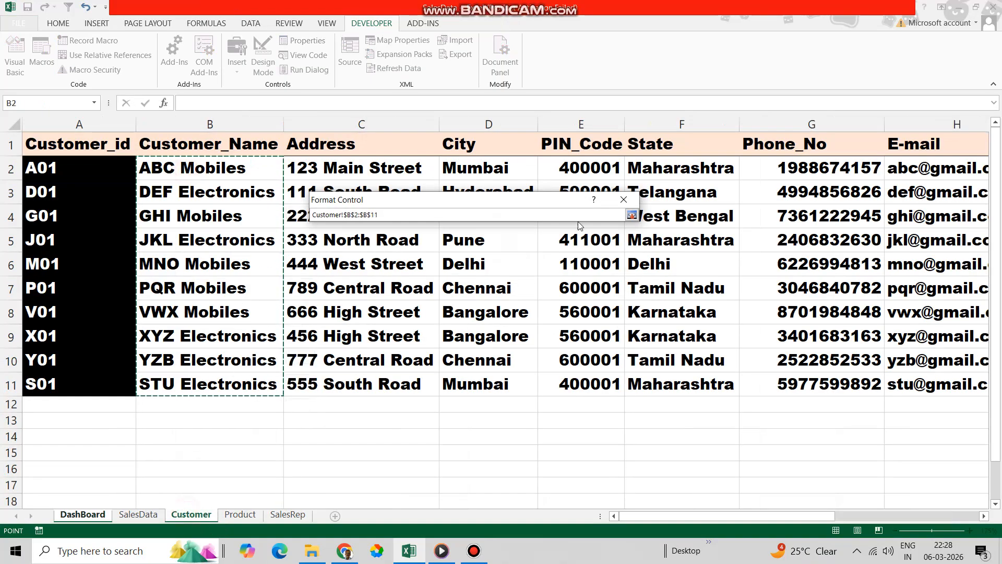
click(631, 214)
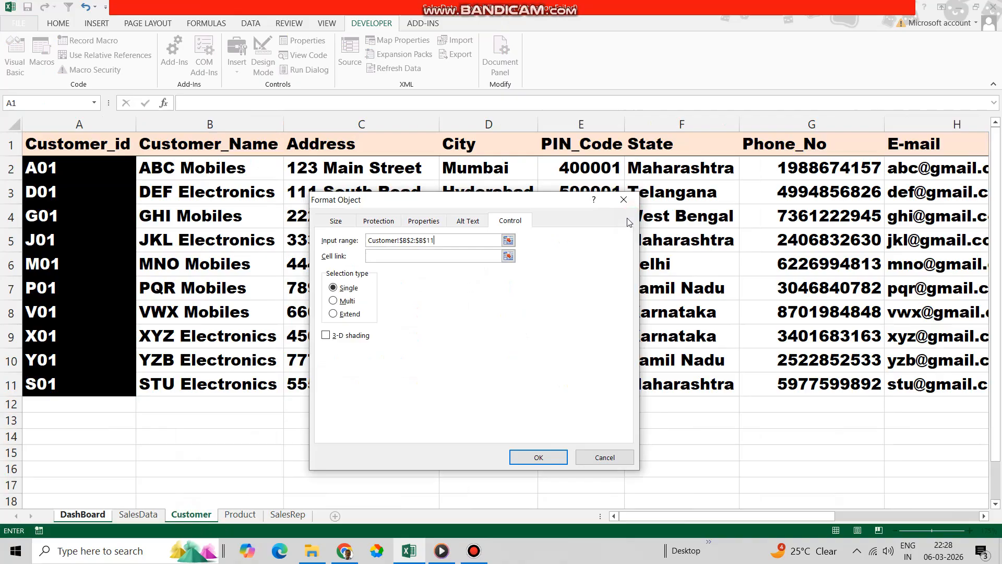
- Link the list box to cell $A$3, enable 3-D shading and apply the control settings
click(509, 256)
click(58, 217)
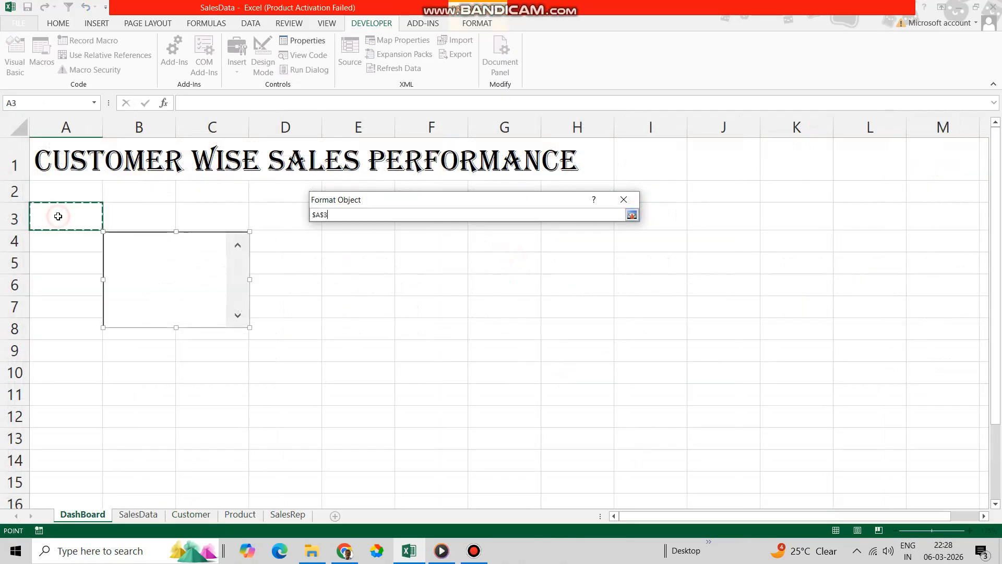
click(632, 215)
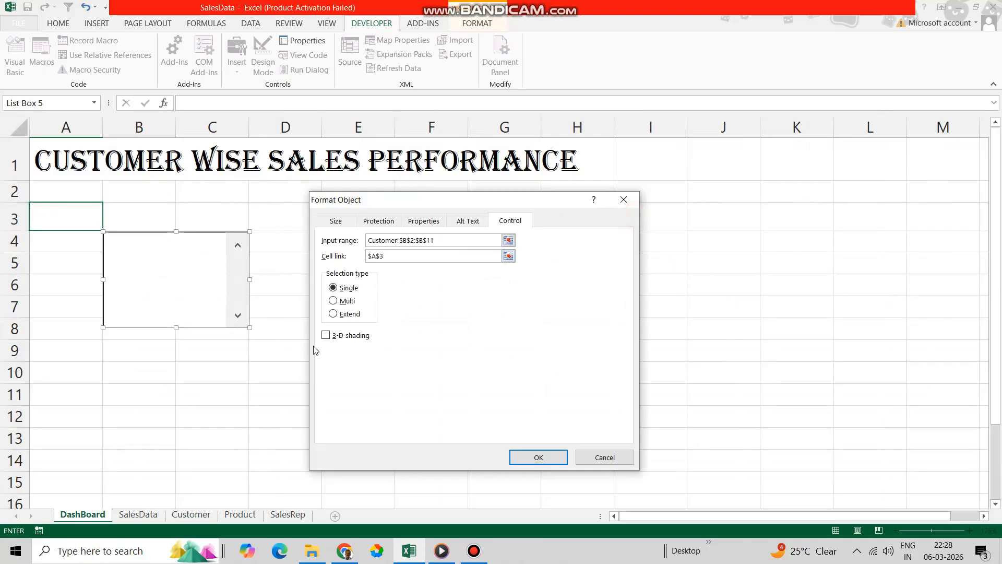
click(326, 335)
click(547, 464)
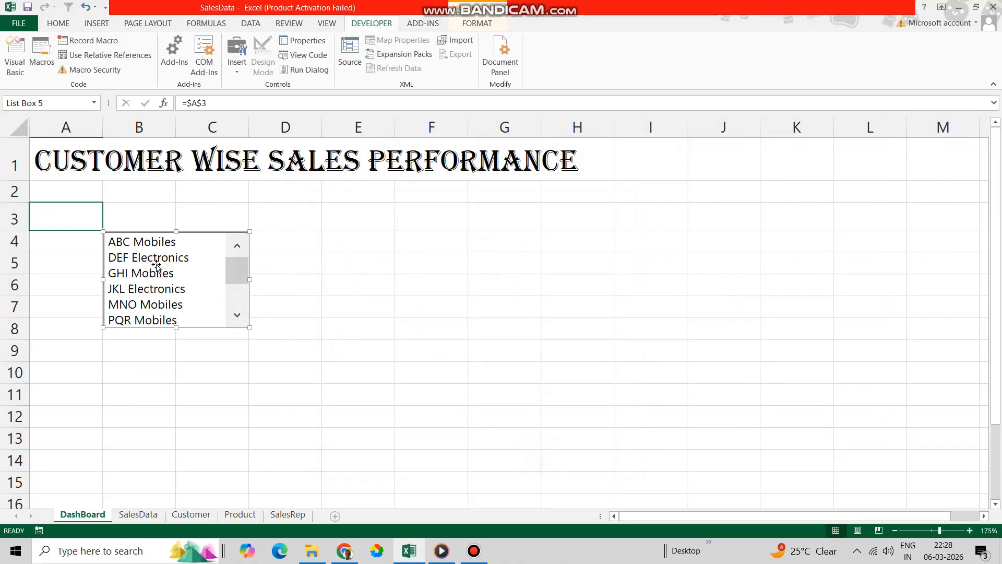
- Test the list box by selecting several customers in turn, finishing on XYZ Electronics
key(Escape)
click(141, 245)
click(144, 257)
click(145, 305)
click(142, 320)
drag(235, 270, 236, 301)
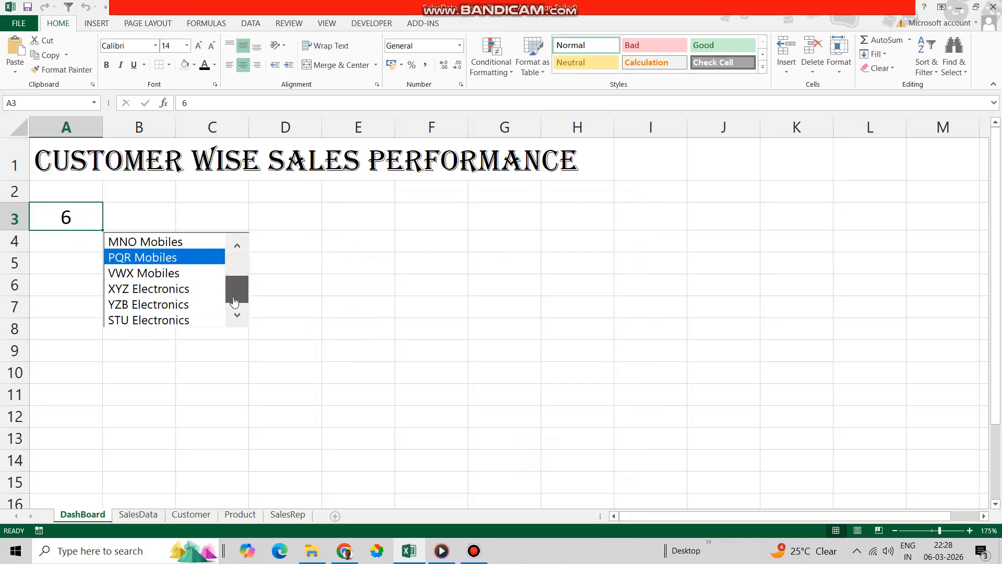
click(147, 290)
click(145, 243)
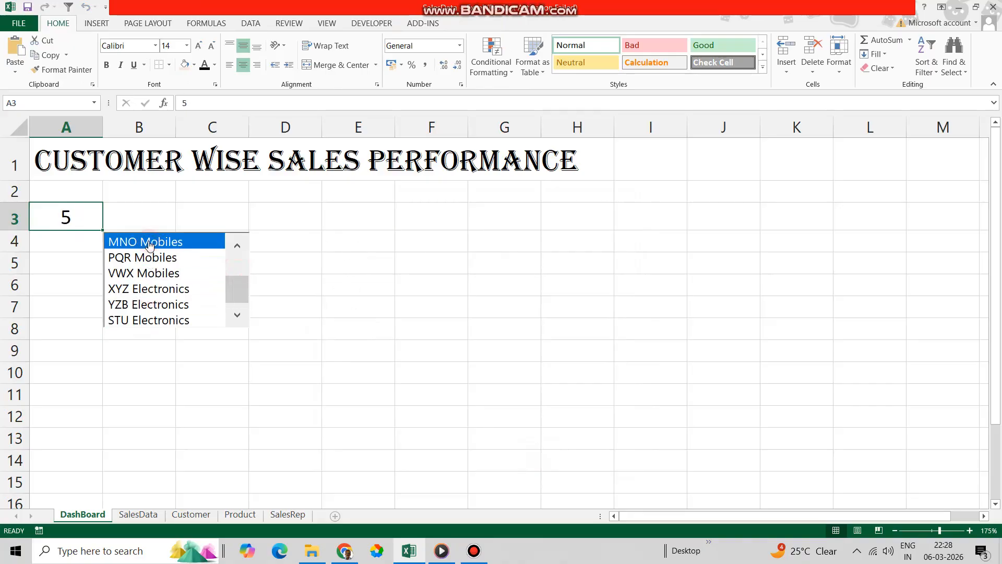
click(159, 272)
click(166, 288)
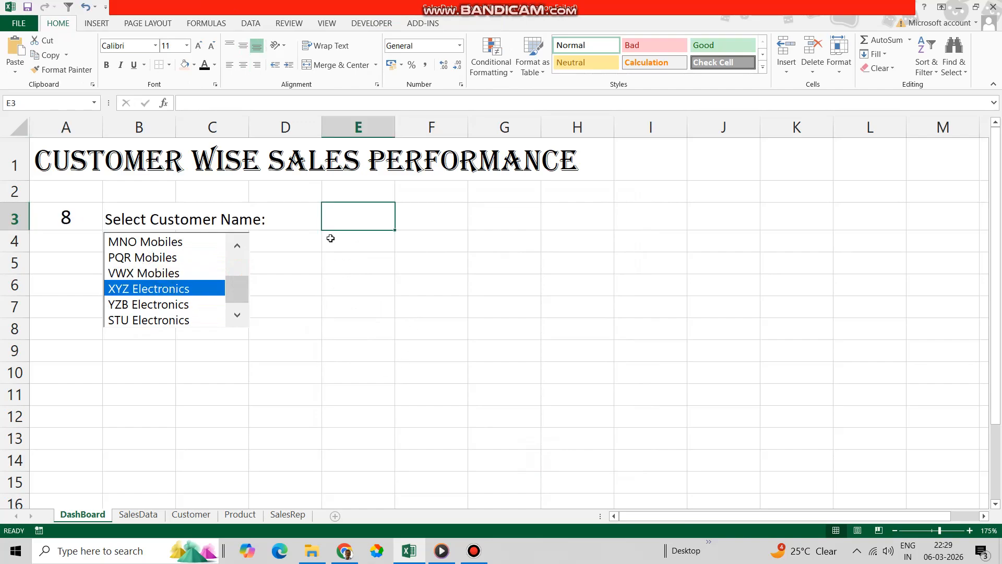
- Enter =INDEX(Customer!$B$2:$B$11,DashBoard!$A$3) in cell E3 to return the selected customer's name, and make the cell bold
text(=index)
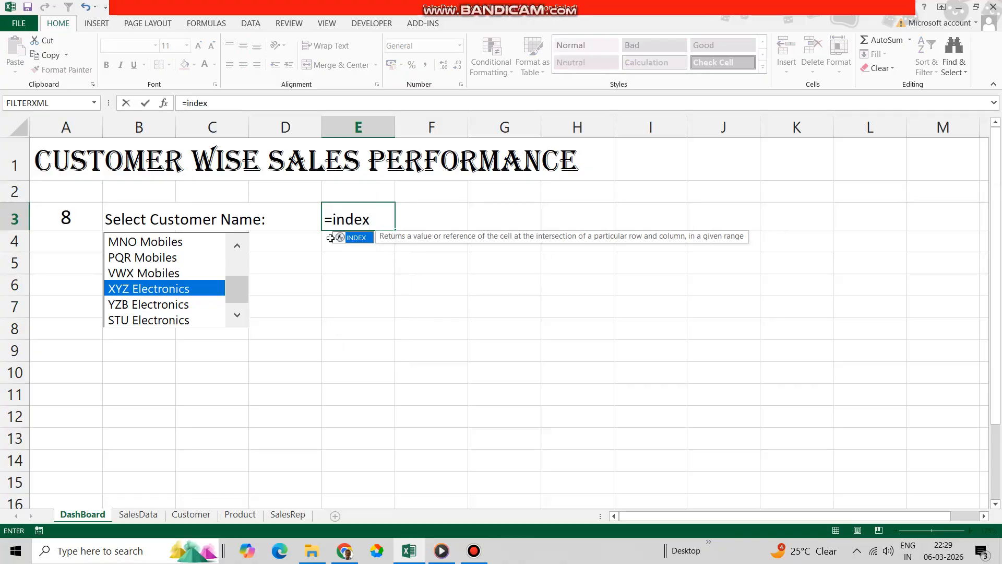
key(Tab)
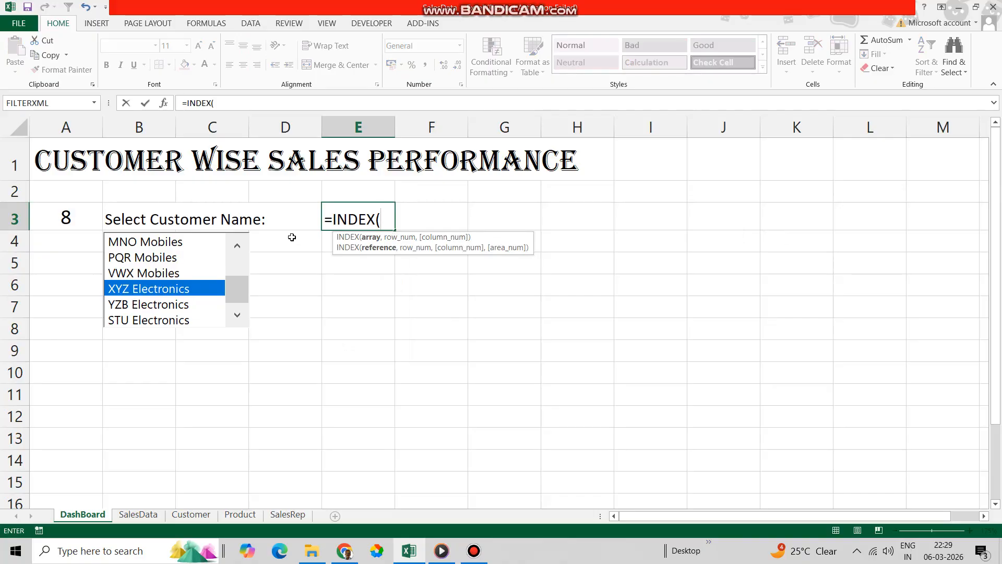
click(184, 516)
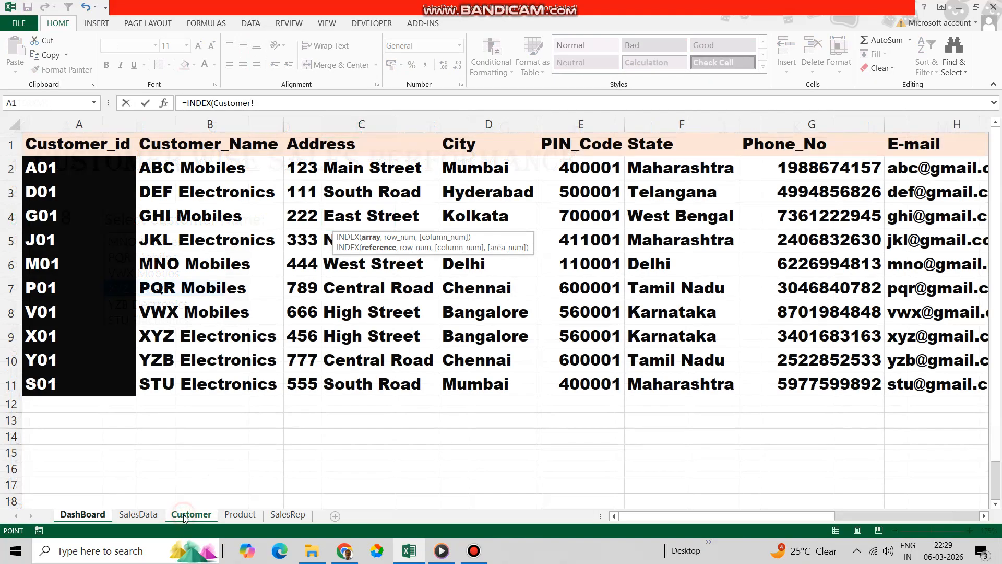
drag(182, 164, 170, 386)
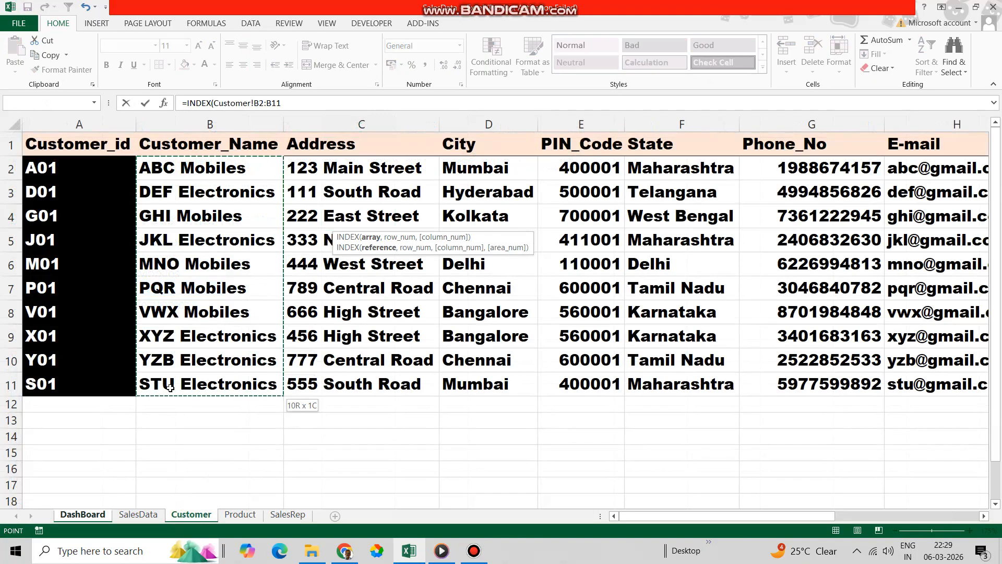
key(F4)
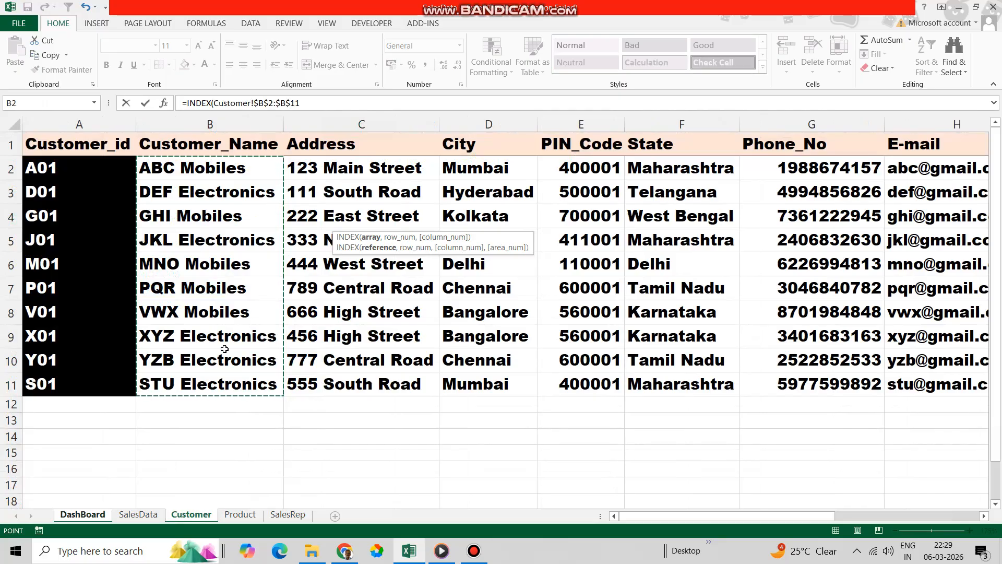
text(,)
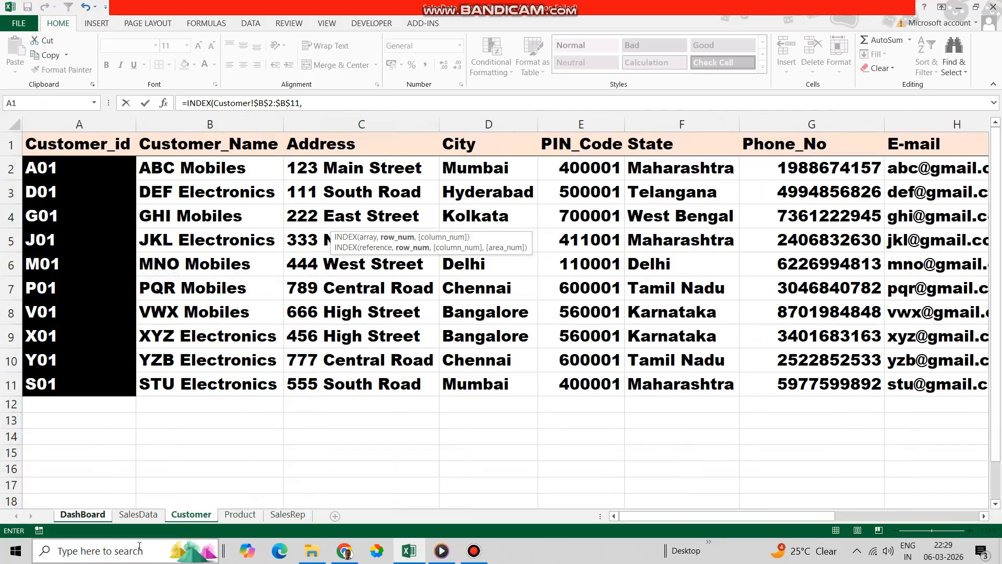
click(92, 516)
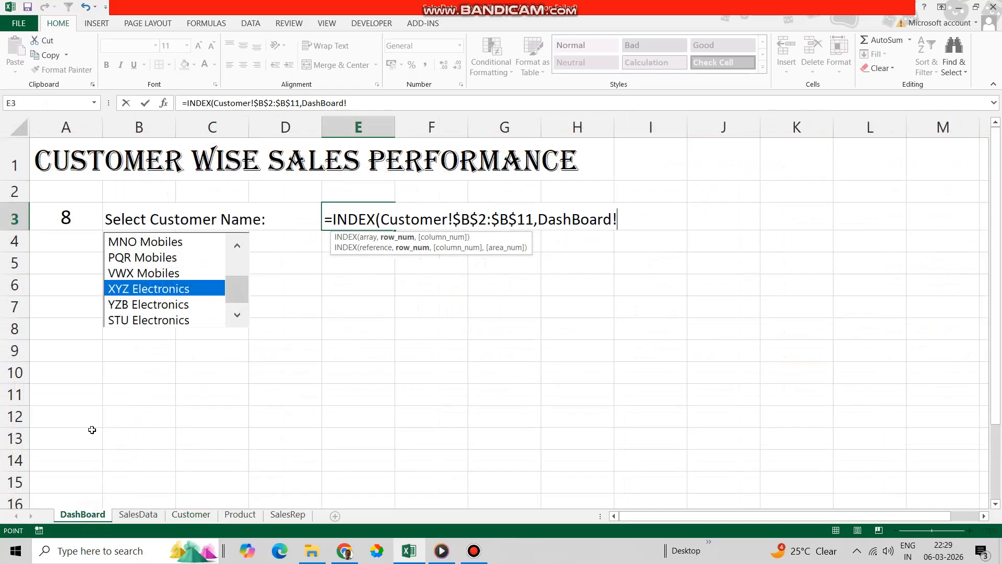
click(62, 215)
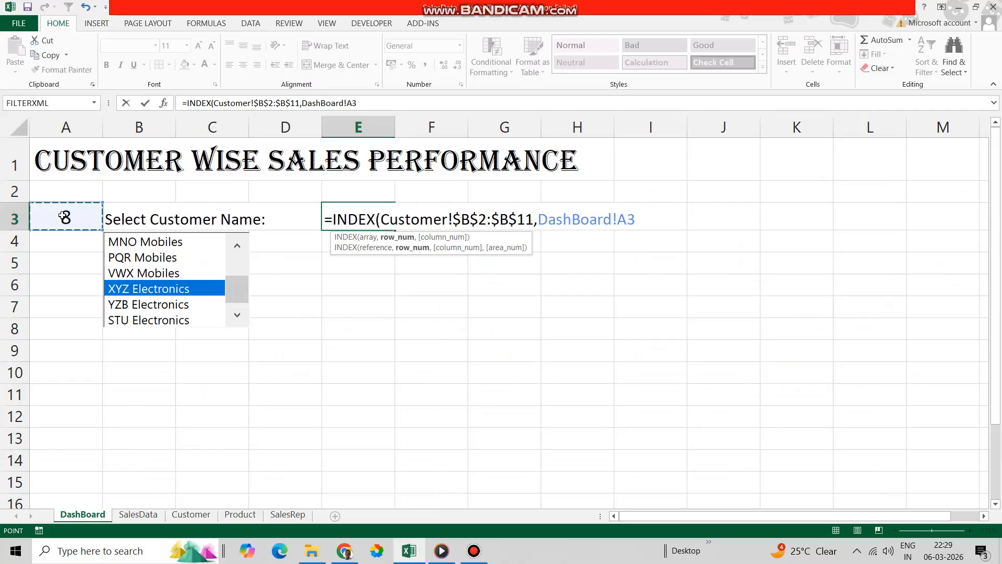
key(F4)
key(Return)
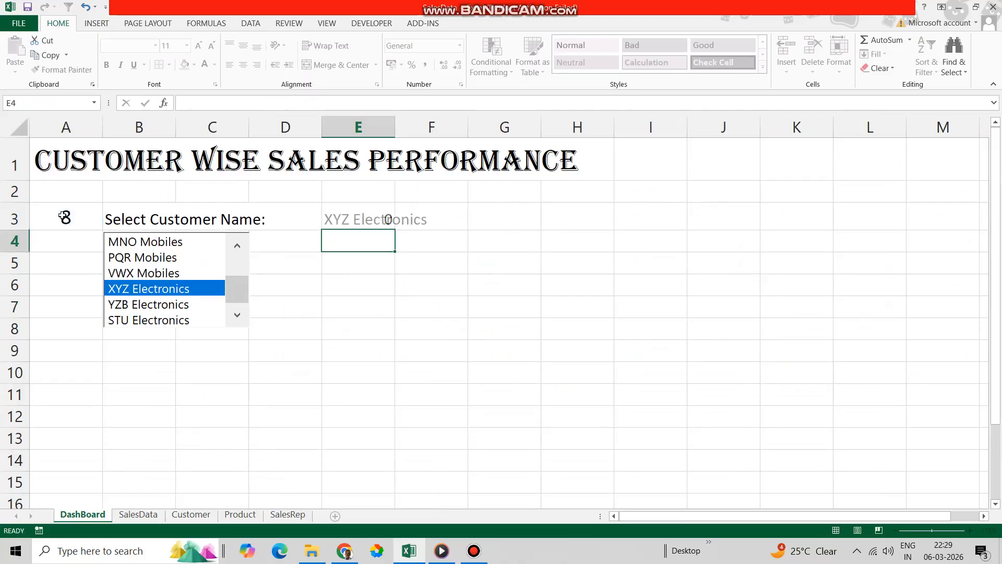
click(345, 214)
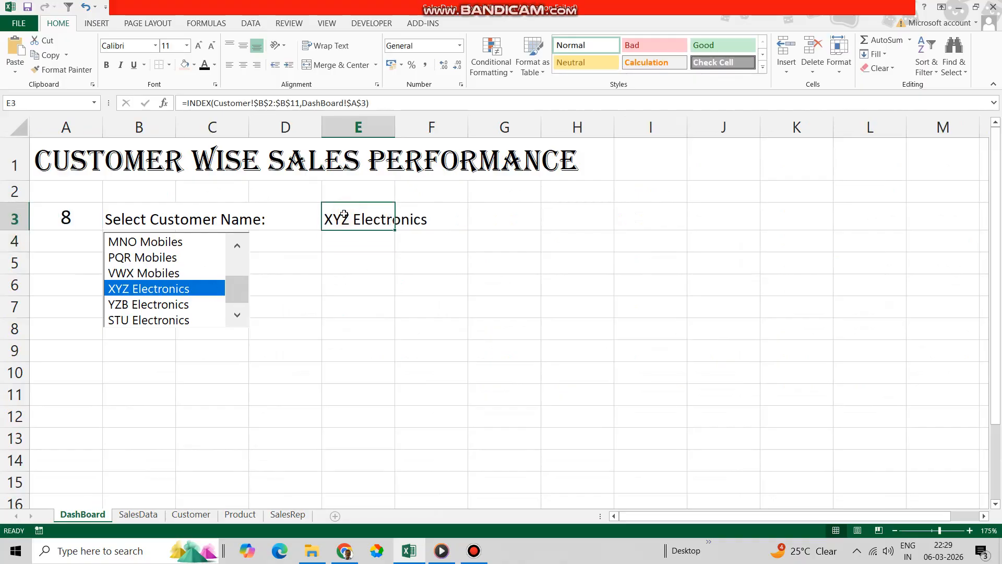
click(106, 65)
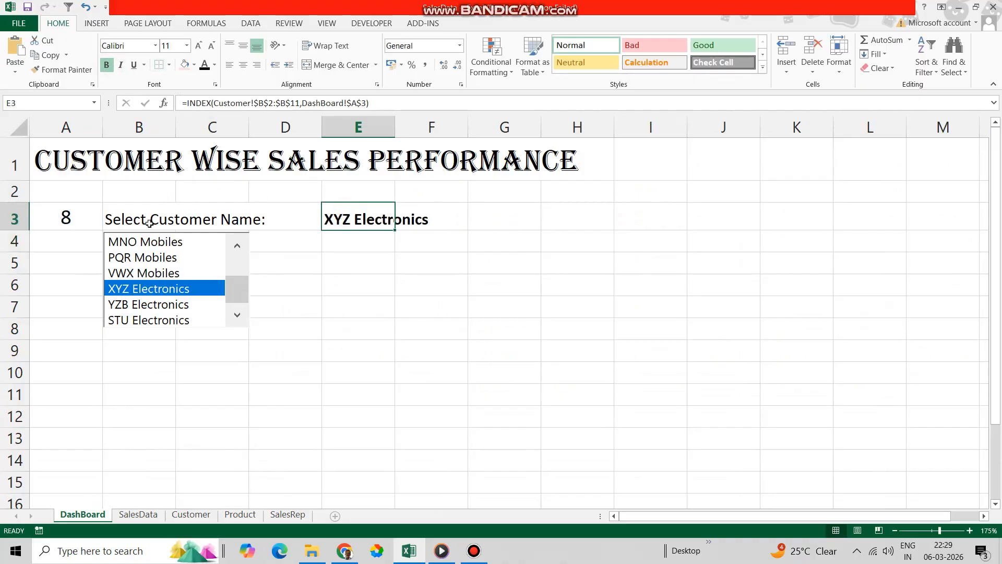
- Test the name formula by selecting several customers in the list box, including MNO Mobiles and YZB Electronics
click(141, 258)
click(145, 243)
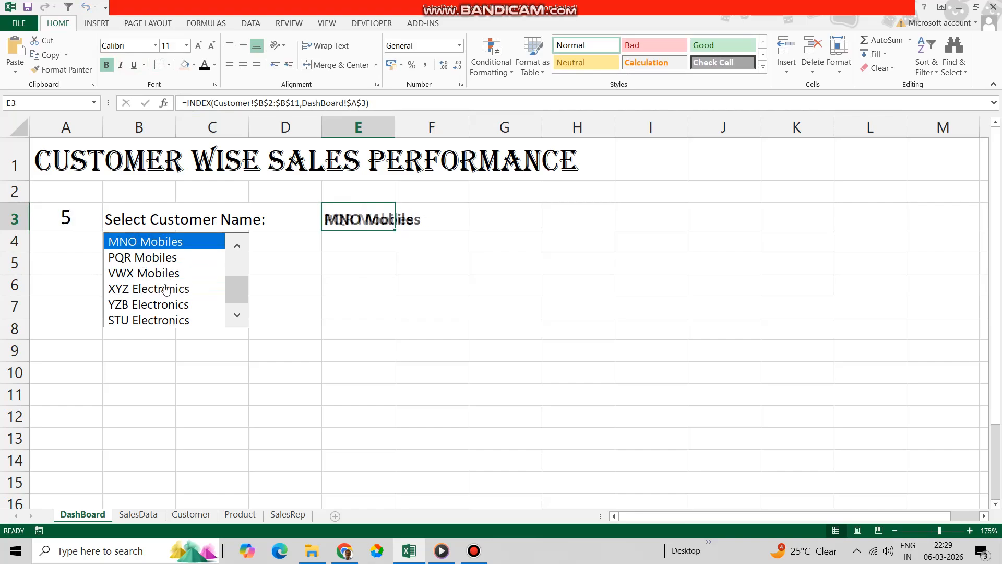
click(165, 320)
click(196, 303)
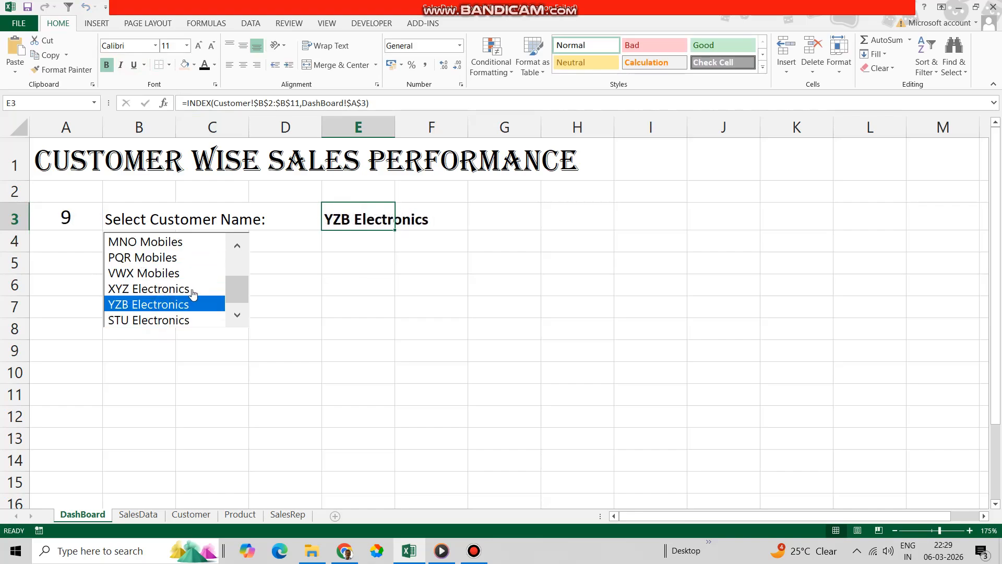
drag(233, 296, 236, 242)
click(175, 260)
- Start a VLOOKUP formula in cell G3 with the absolute reference $E$3 as the lookup value
text(=)
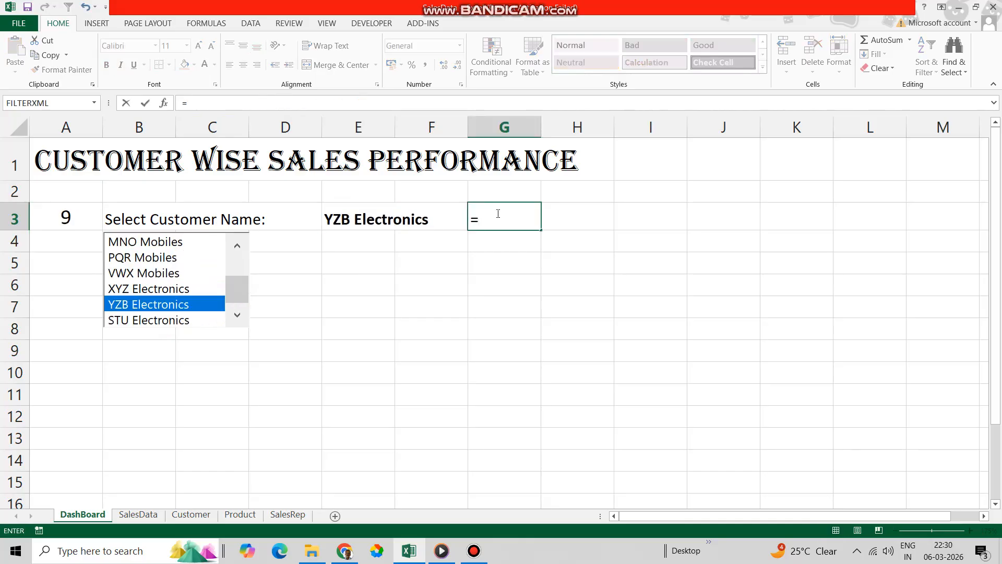
text(vloo)
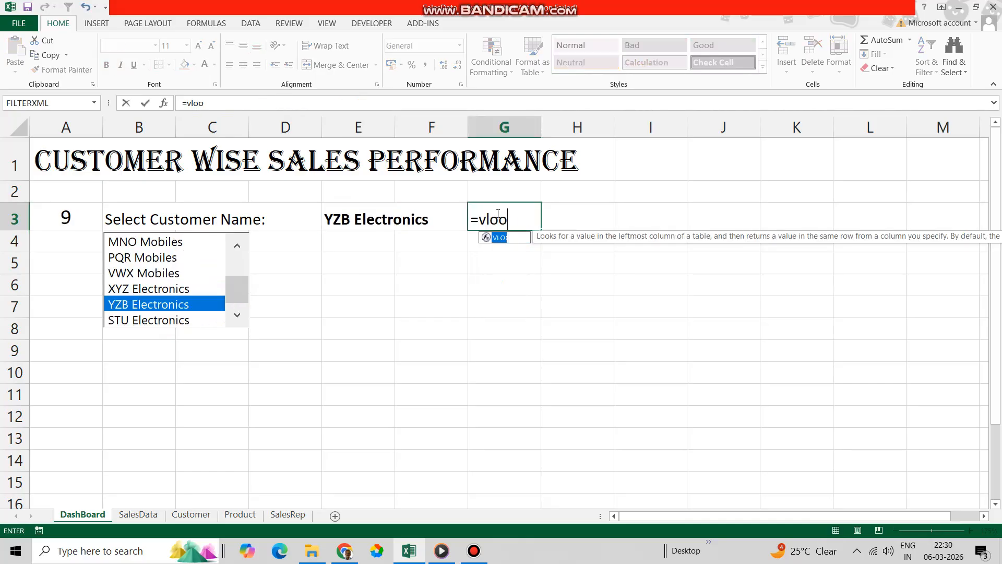
text(kup)
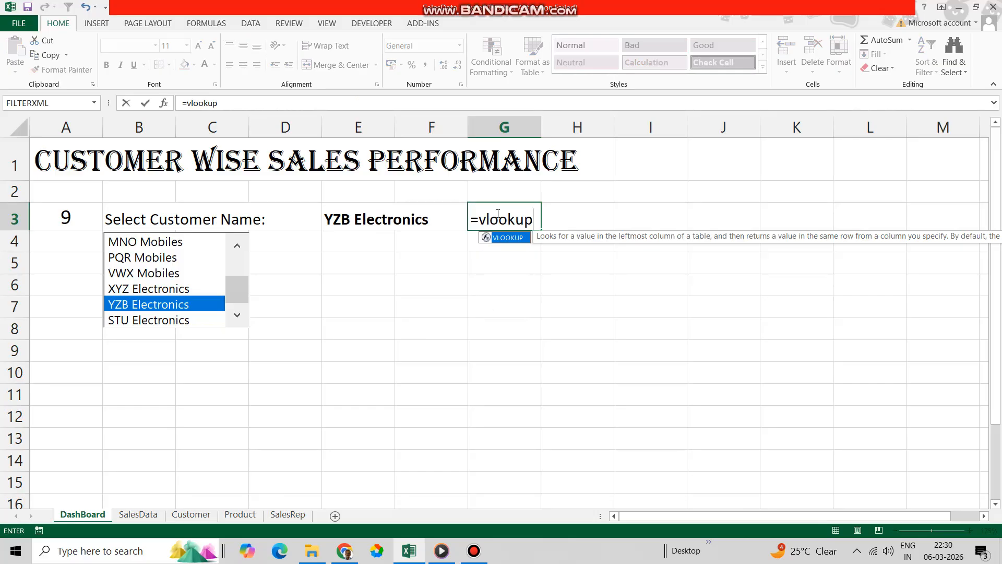
key(Tab)
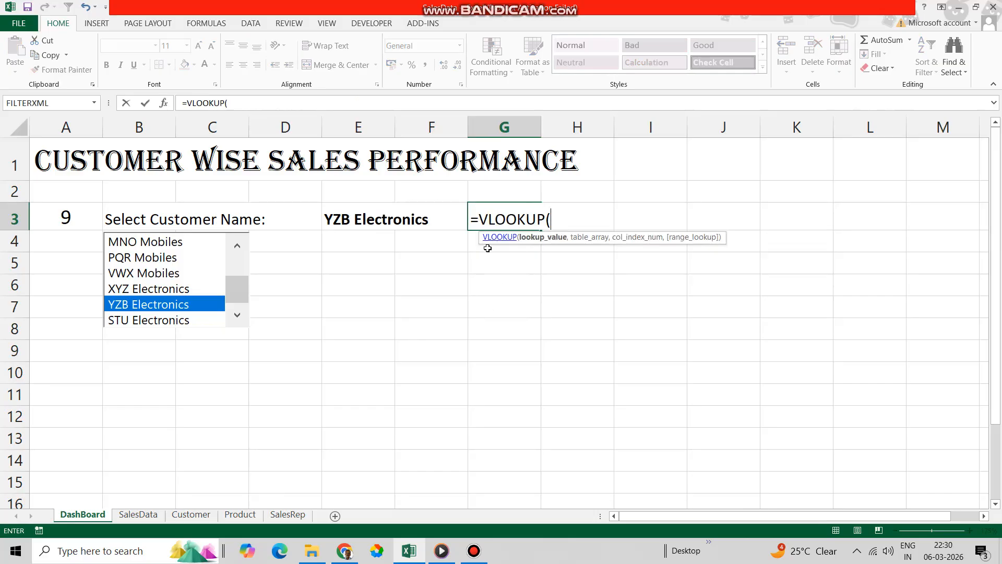
click(335, 223)
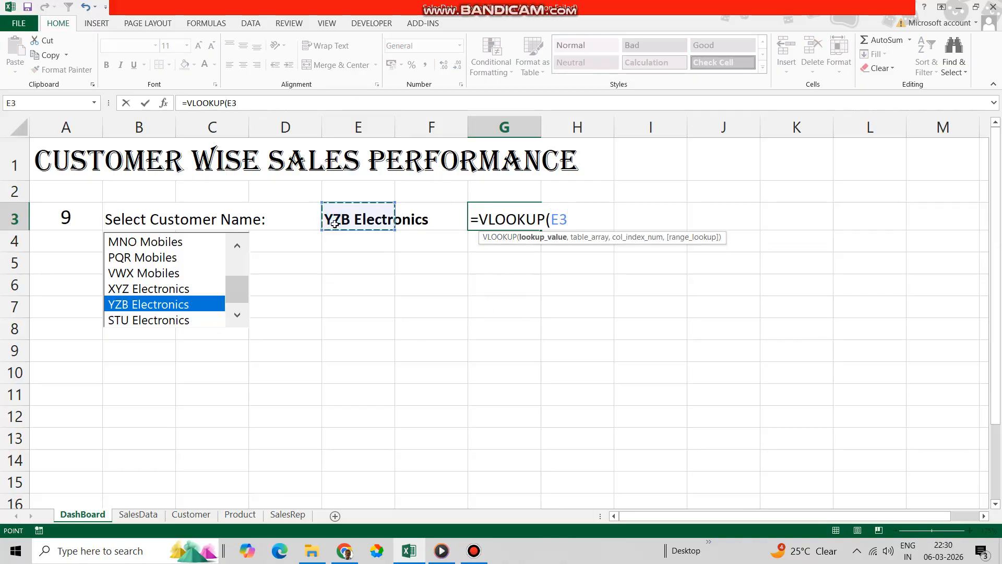
key(F4)
text(,)
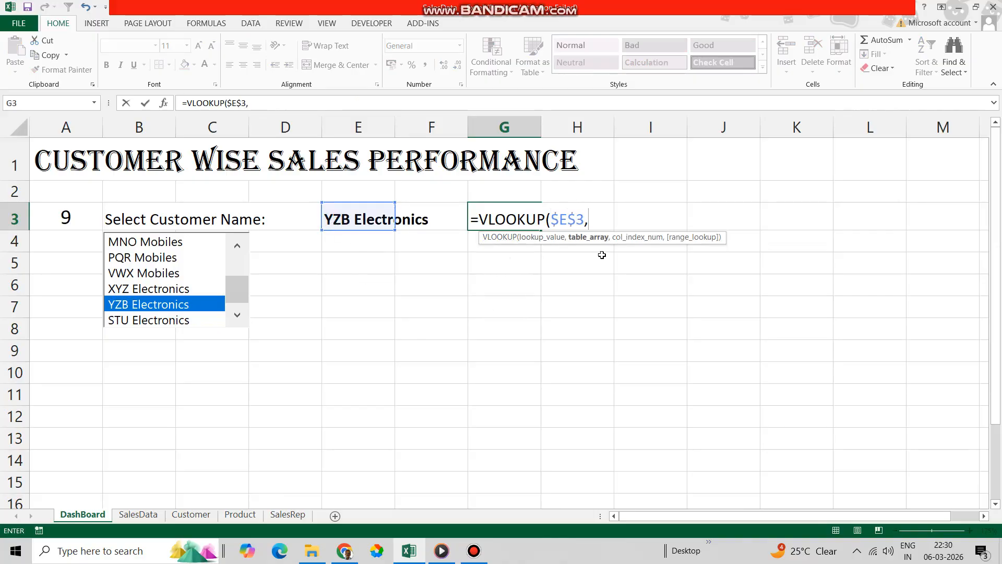
- Complete the VLOOKUP with table range Customer!B2:F11, column index 3 and exact match 0 to return the customer's city
click(192, 514)
drag(190, 167, 683, 364)
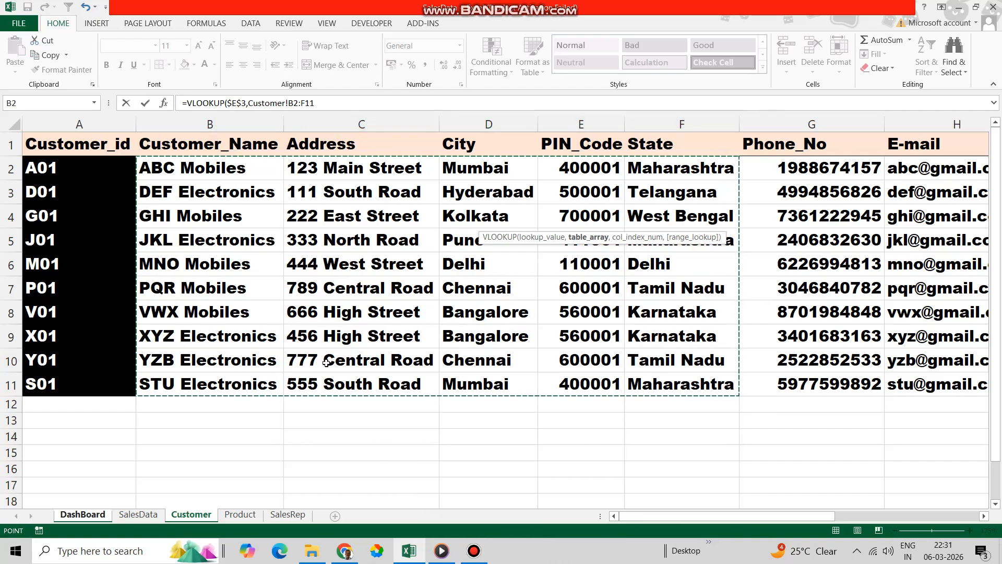
click(323, 102)
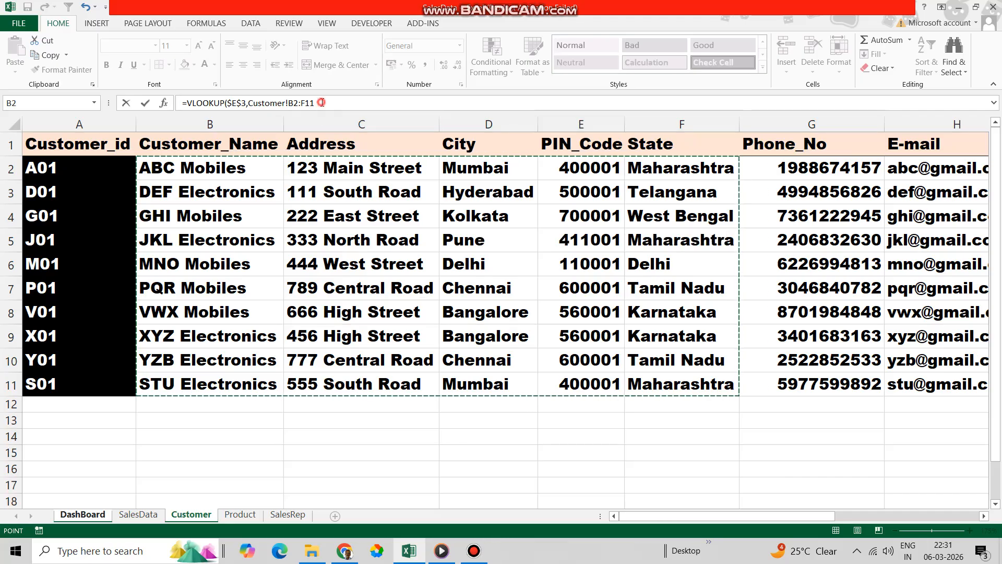
text(,3)
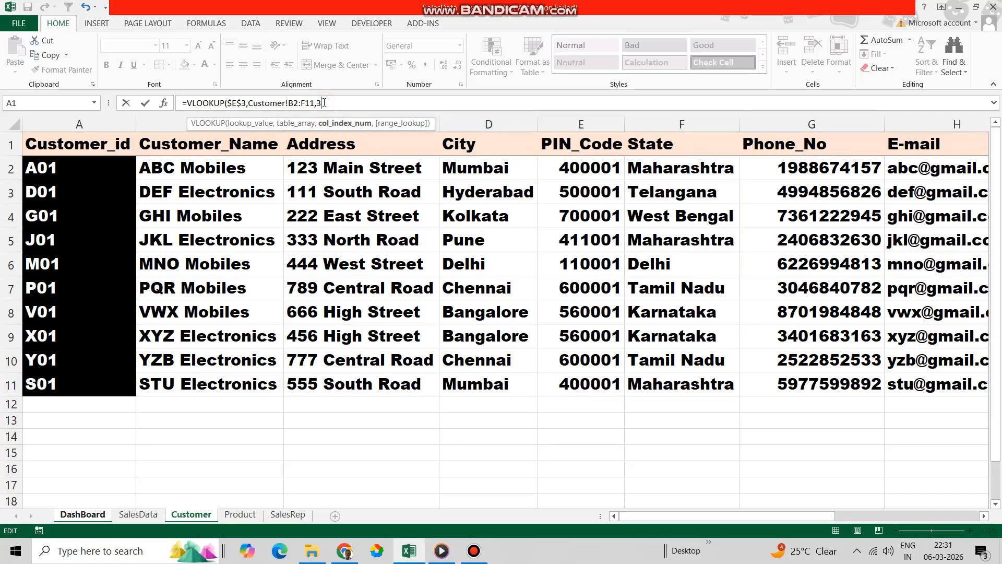
text(,0)
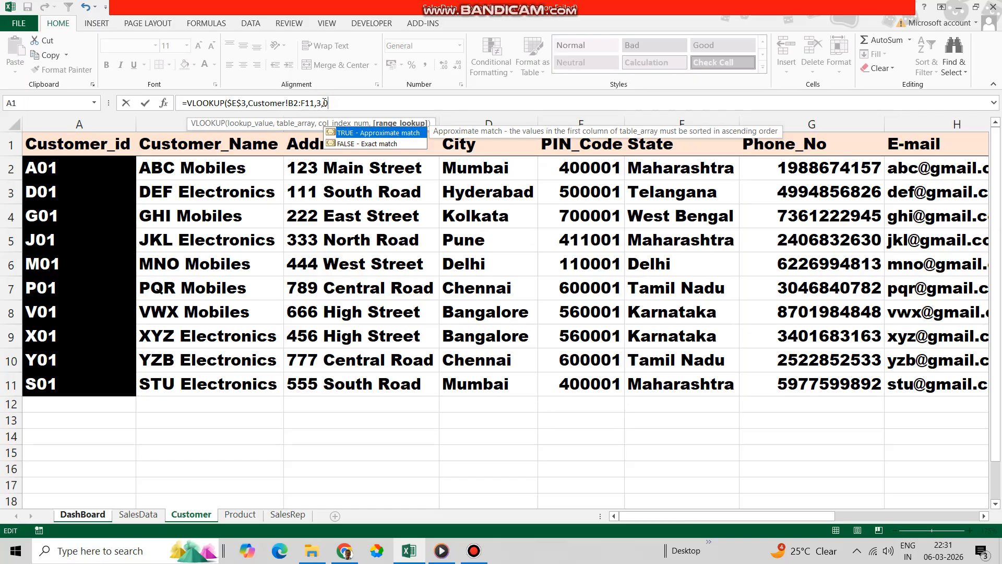
text())
key(Return)
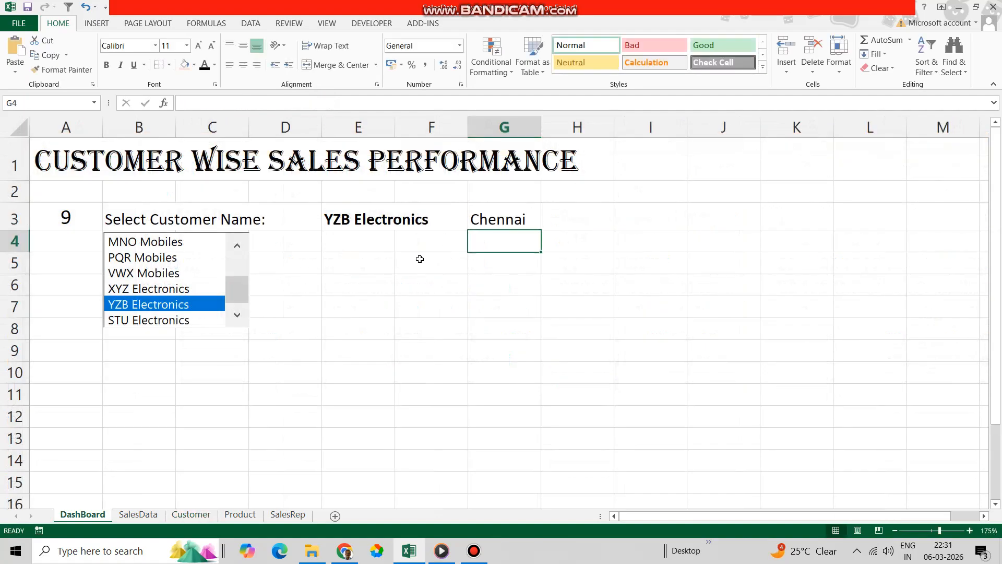
- Test the city lookup by selecting MNO Mobiles and VWX Mobiles in the list box, and make cell G3 bold
click(498, 221)
click(132, 242)
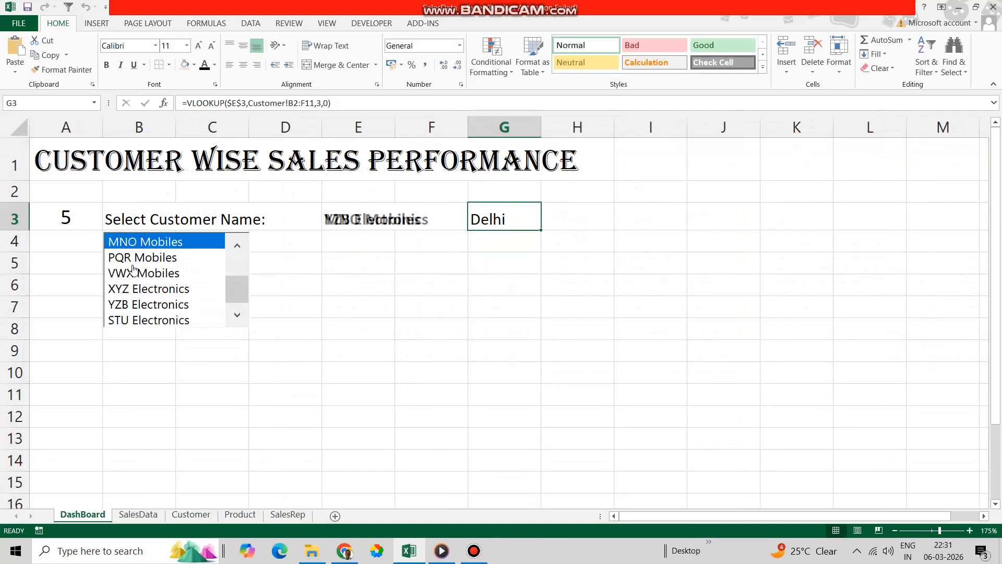
click(134, 271)
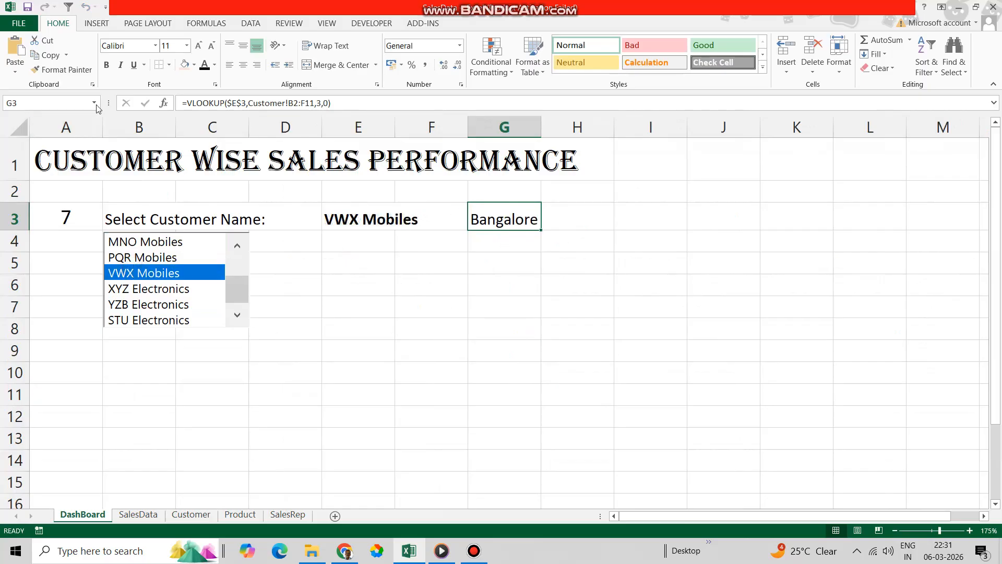
click(106, 65)
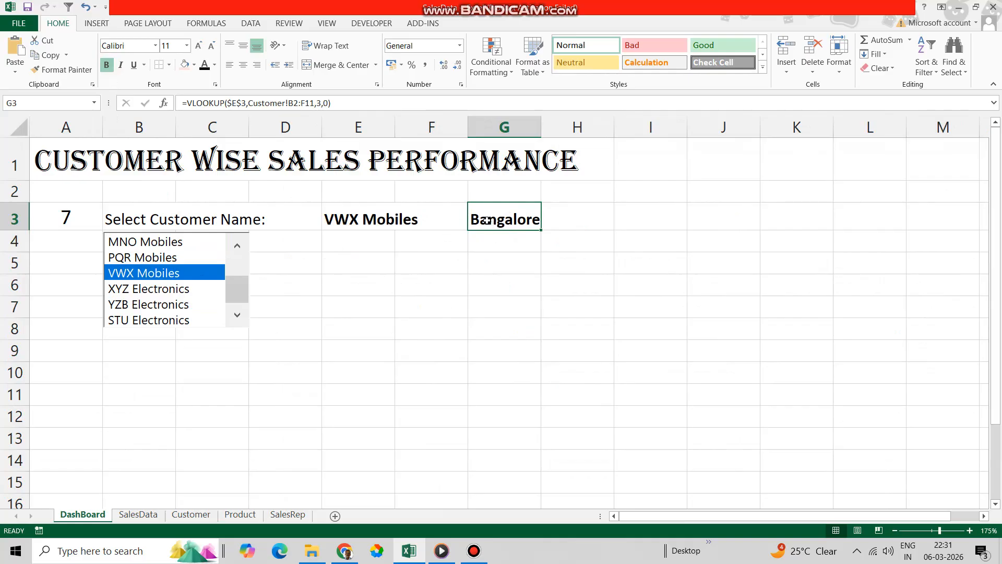
- Append & ", " & VLOOKUP($E$3,Customer!B2:F11,5,0) to the G3 formula to add the state, and select MNO Mobiles to test it
click(339, 104)
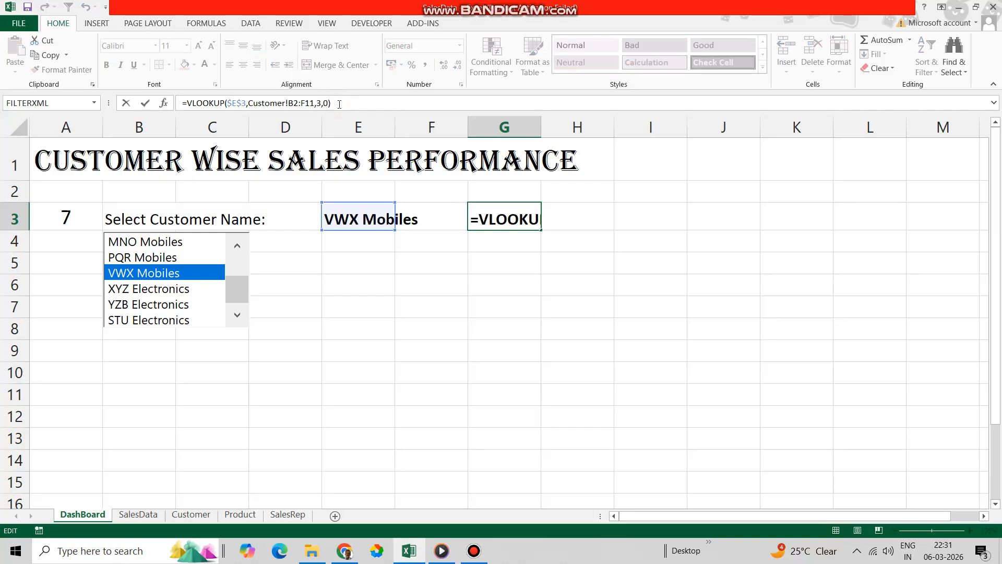
text(&)
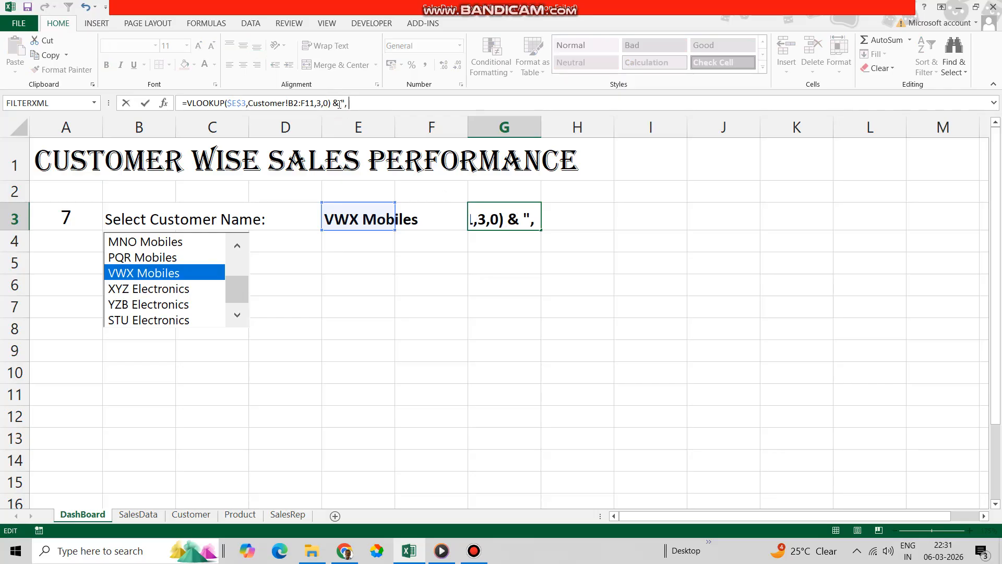
text( ", ")
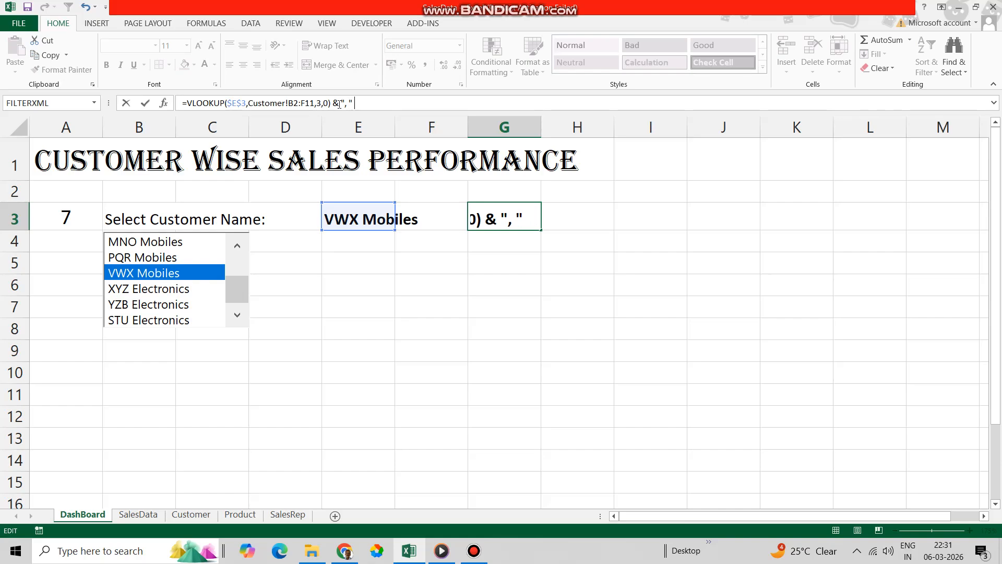
text( &)
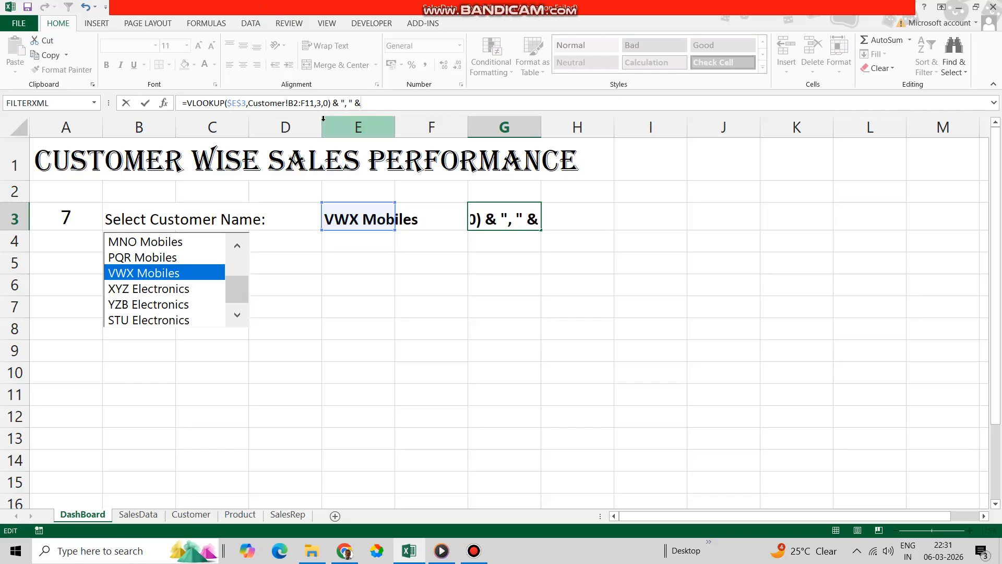
drag(331, 104, 188, 108)
key(ctrl+c)
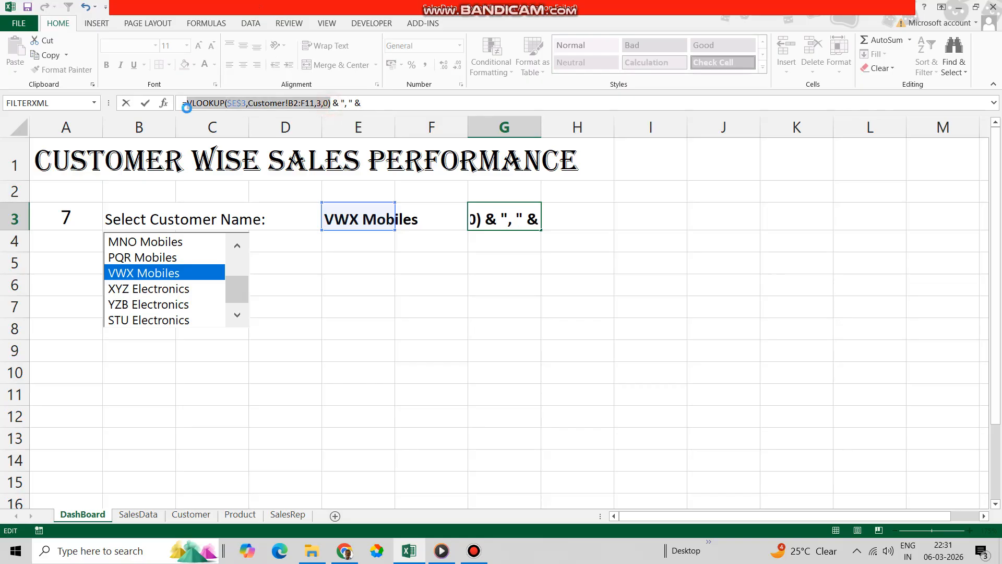
click(378, 102)
key(ctrl+v)
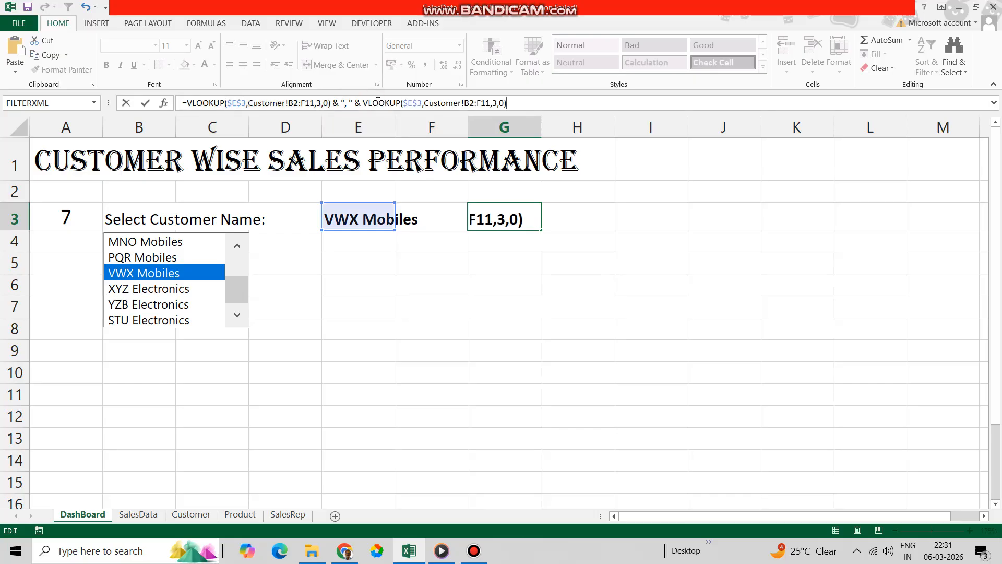
double_click(495, 103)
text(5)
key(Return)
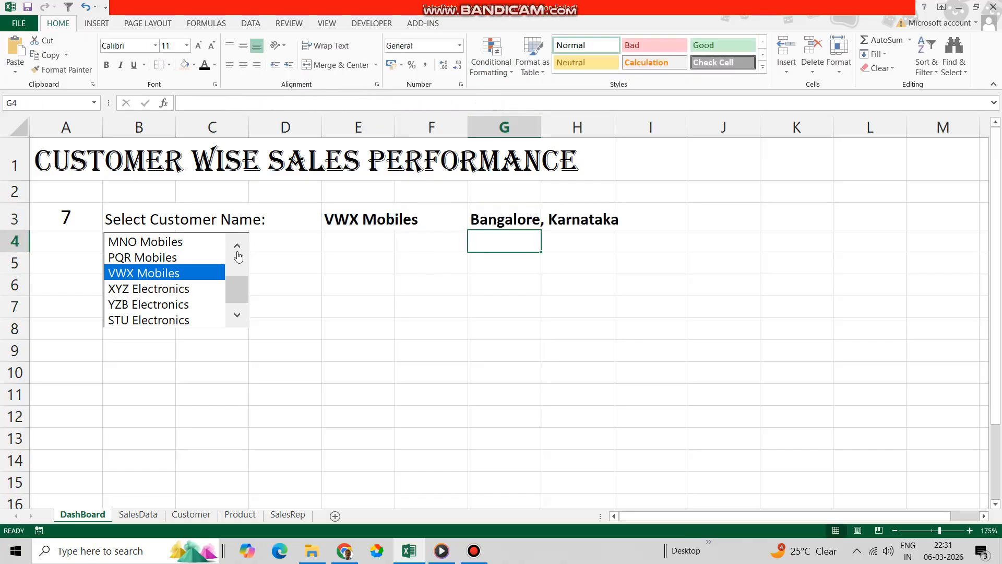
click(153, 243)
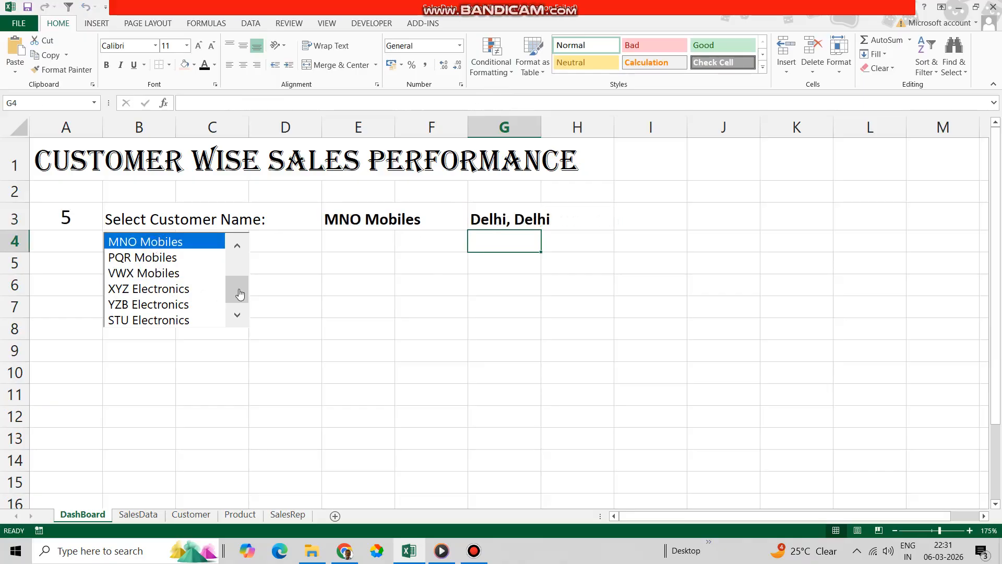
- Test the dashboard lookups by selecting the first customer in the list box
drag(235, 297, 236, 241)
click(172, 242)
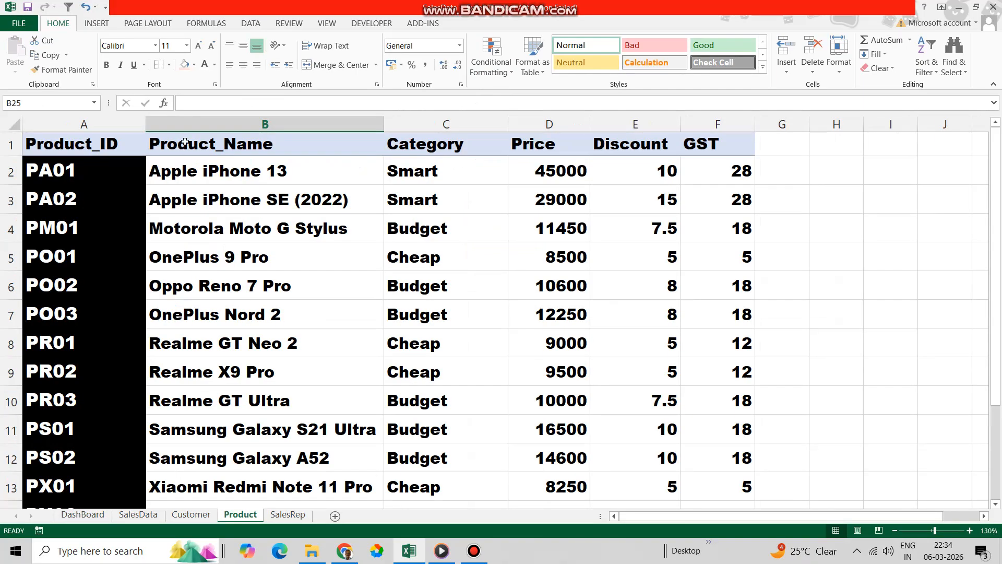
- Copy the product names from Product!B2:B14 into the DashBoard sheet starting at B11, and set their font size to 10
drag(213, 168, 227, 469)
key(ctrl+c)
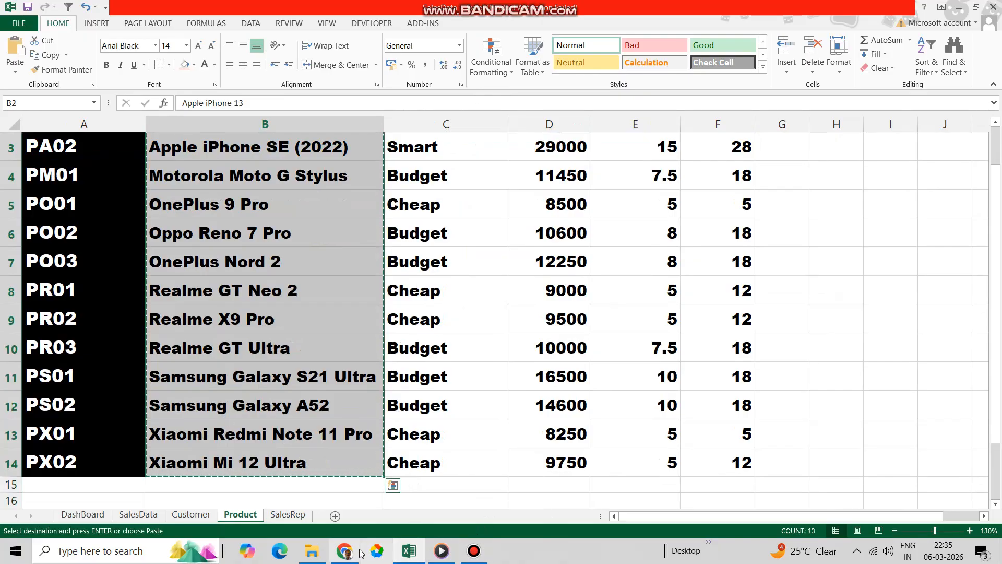
click(82, 514)
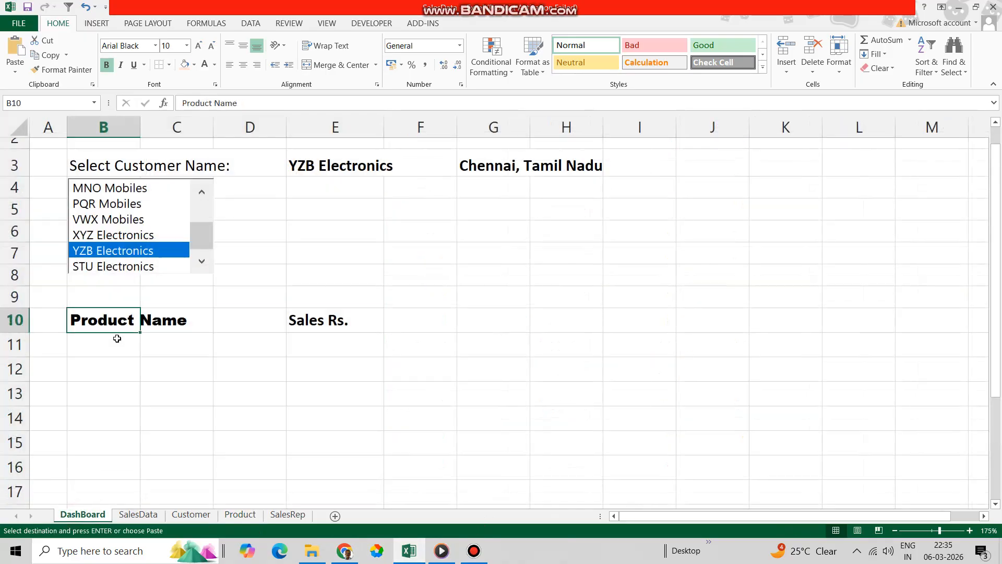
click(112, 344)
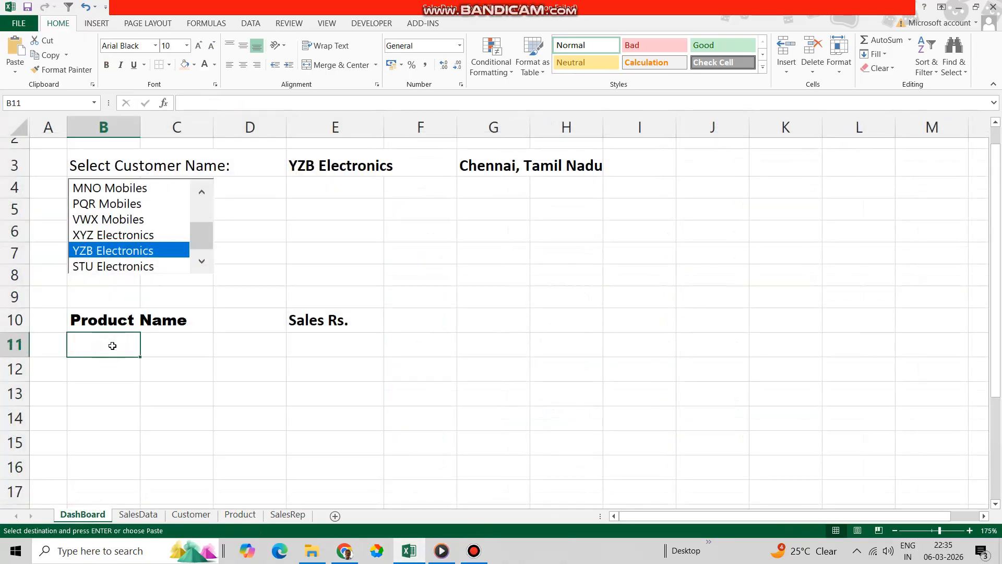
key(ctrl+v)
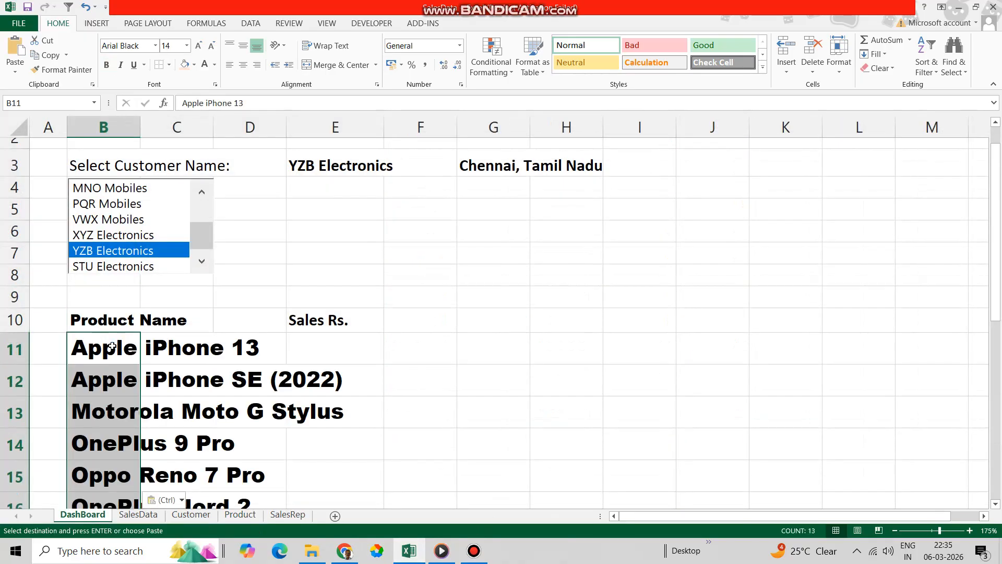
click(187, 46)
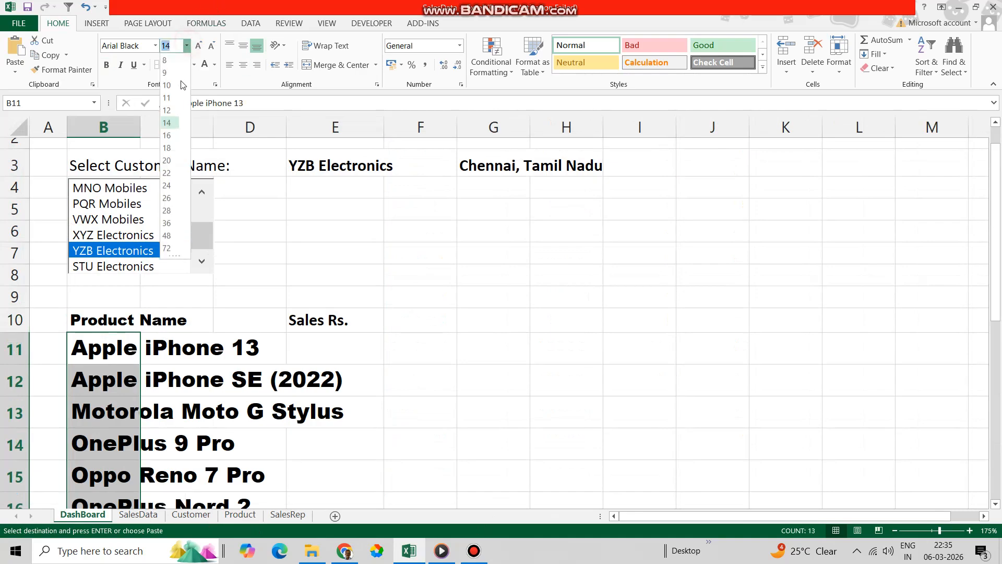
click(174, 111)
- Start a SUMIFS formula in cell E11 with the Amount column SalesData!$E:$E as the absolute sum range
click(335, 345)
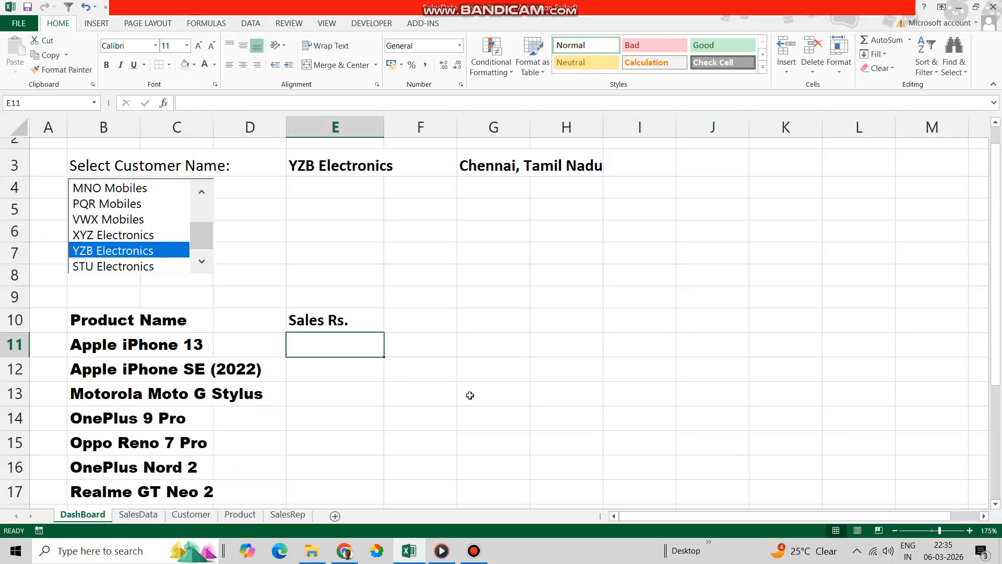
text(=sumifs)
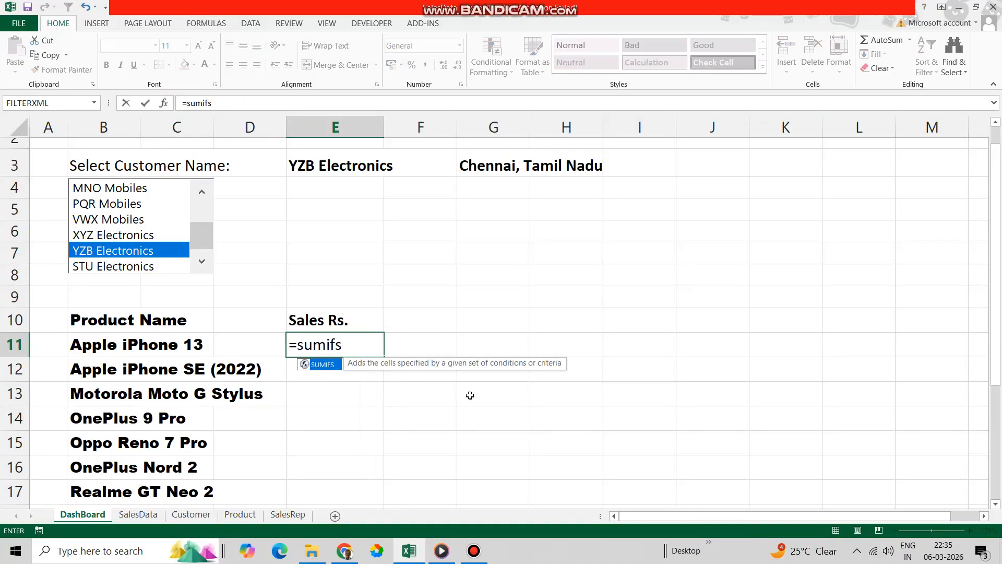
key(Tab)
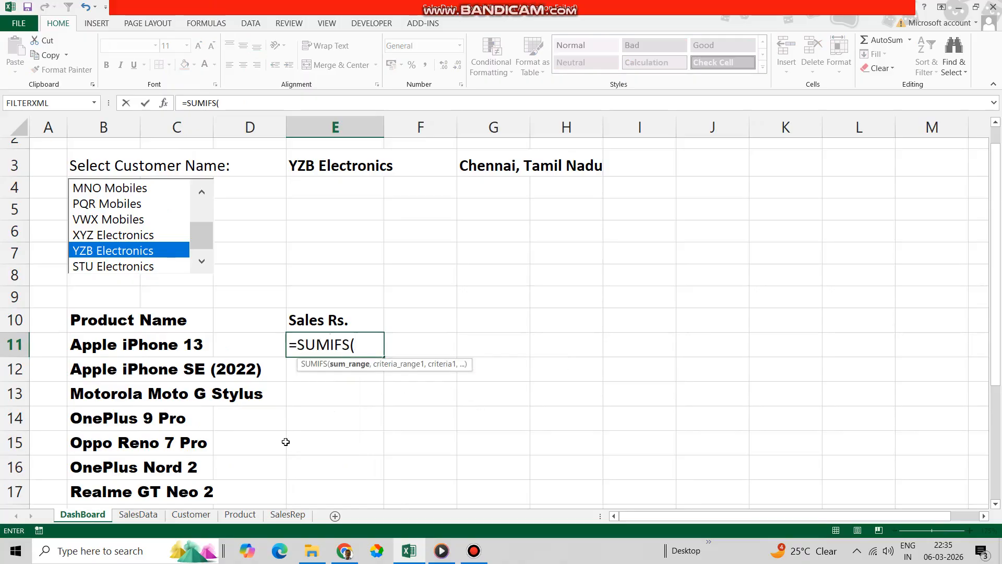
click(152, 515)
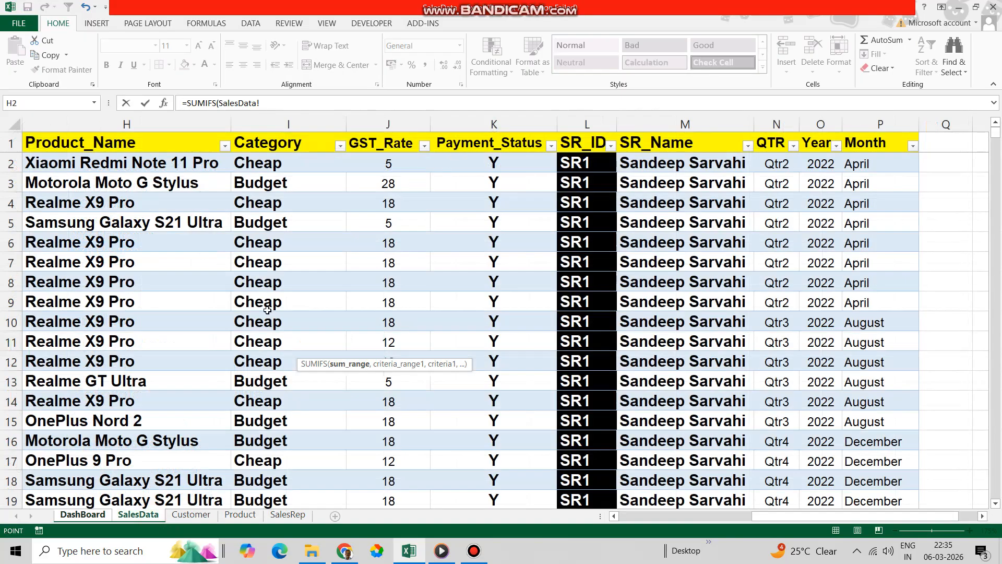
key(Home)
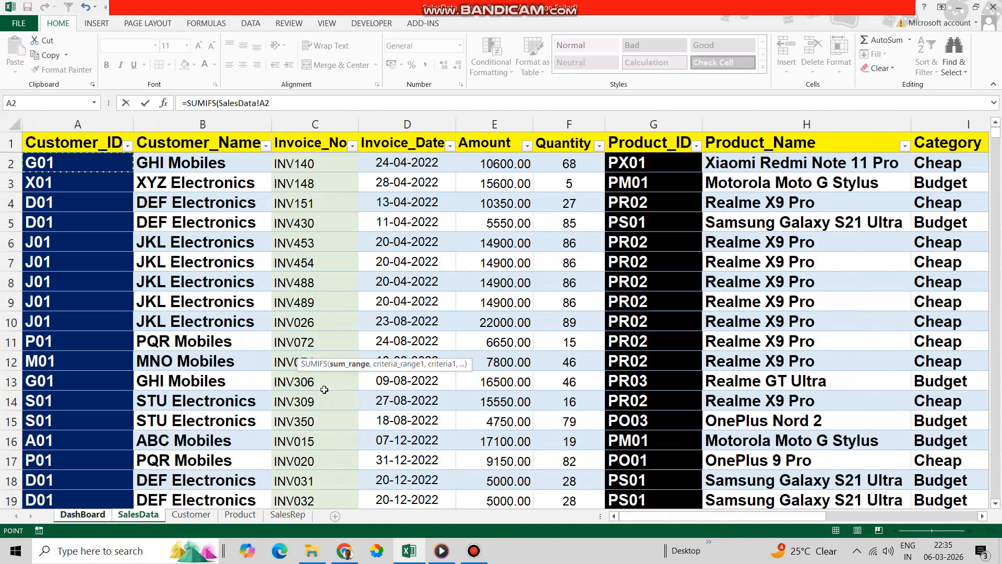
click(485, 120)
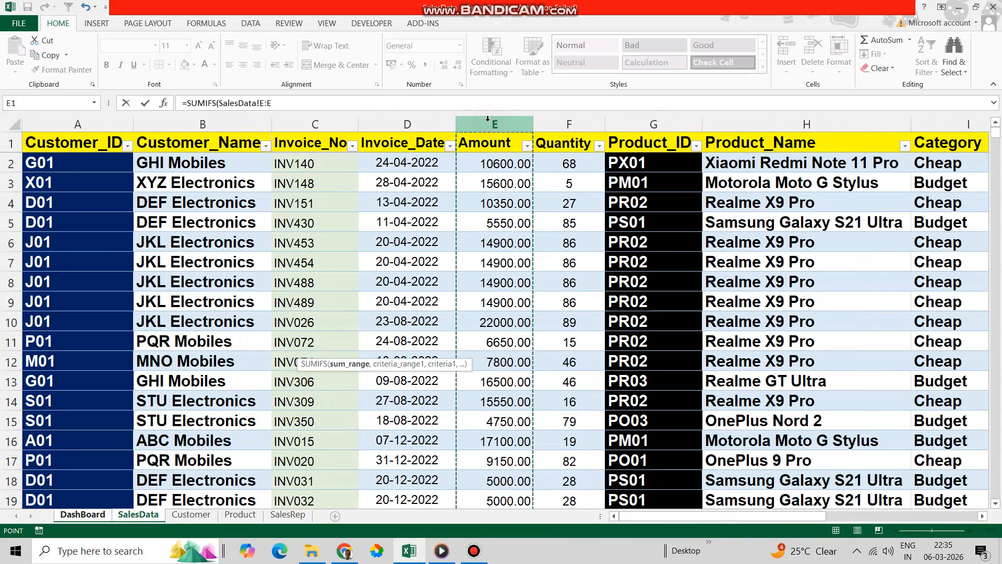
key(F4)
text(,)
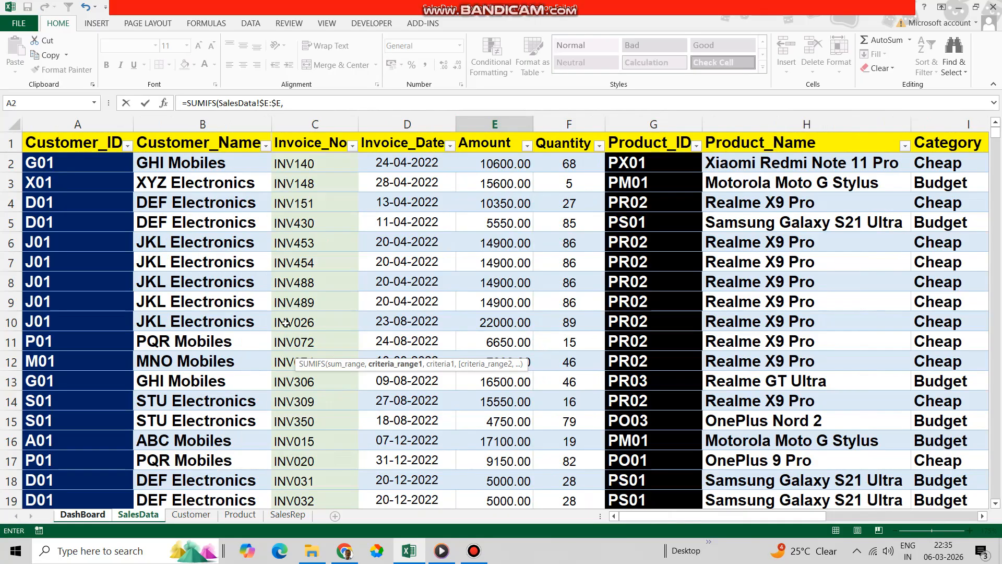
- Add the Product_Name column SalesData!$H:$H as the first SUMIFS criteria range, with DashBoard!B11 as its criterion
click(187, 516)
click(138, 515)
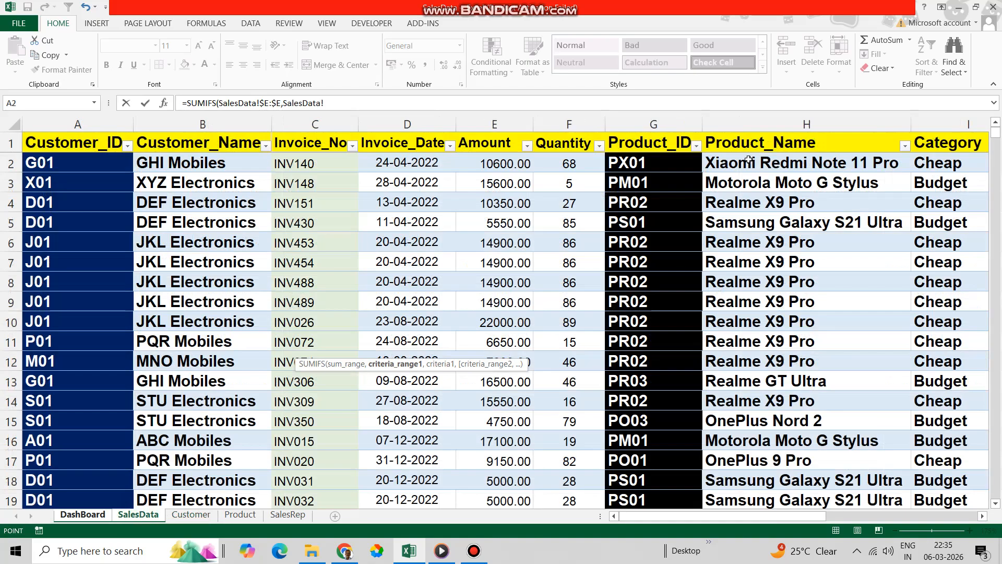
click(746, 124)
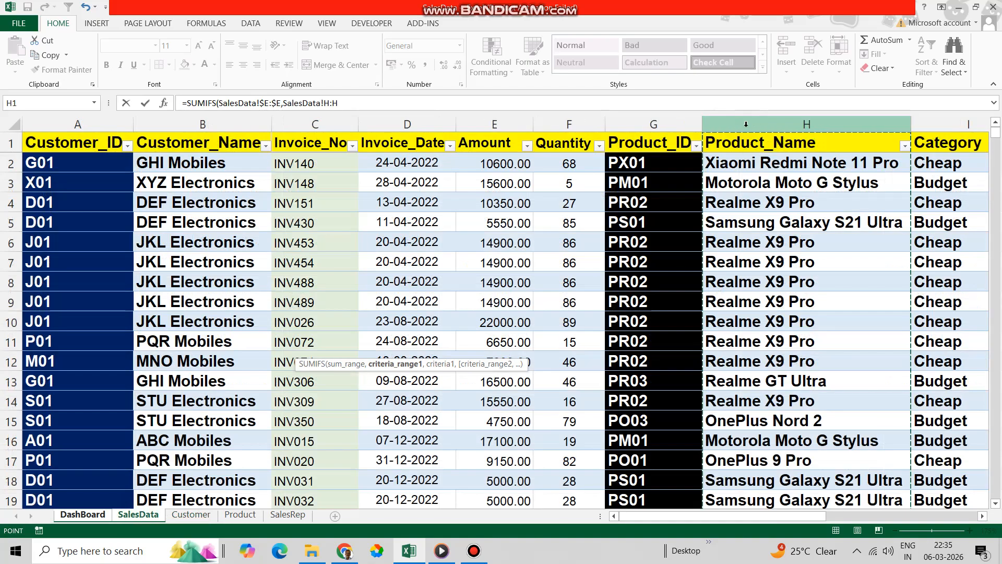
key(F4)
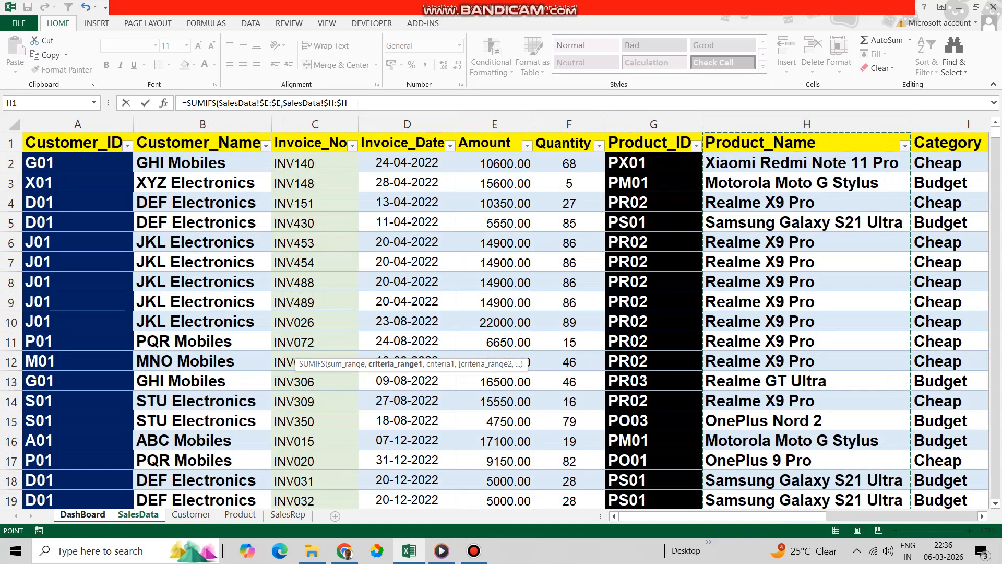
text(,)
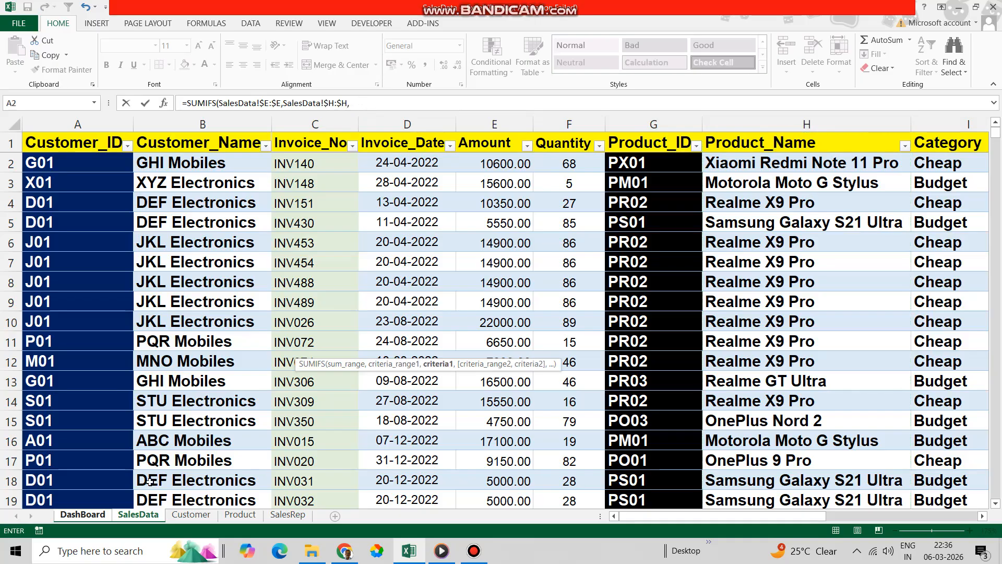
click(87, 514)
click(91, 345)
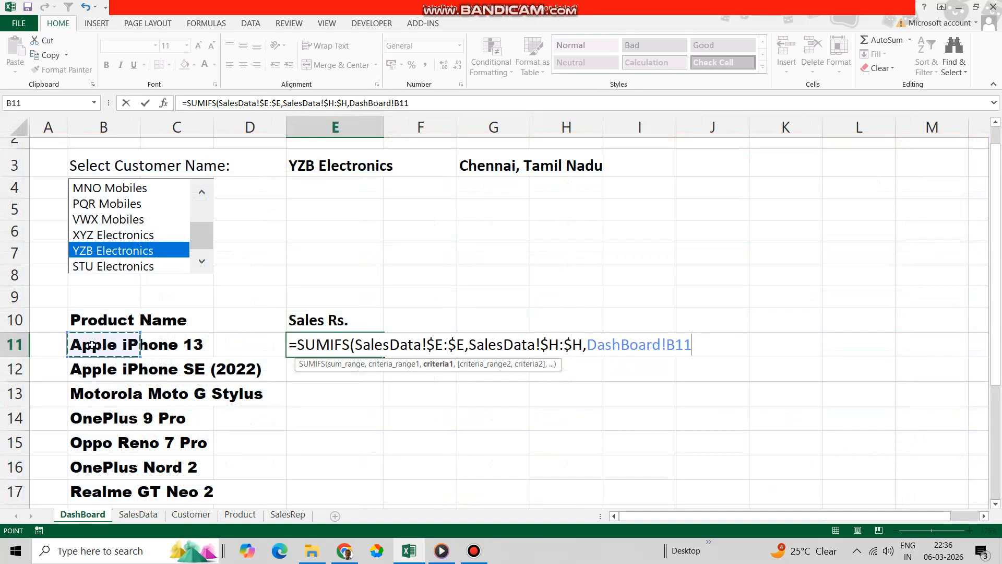
text(,)
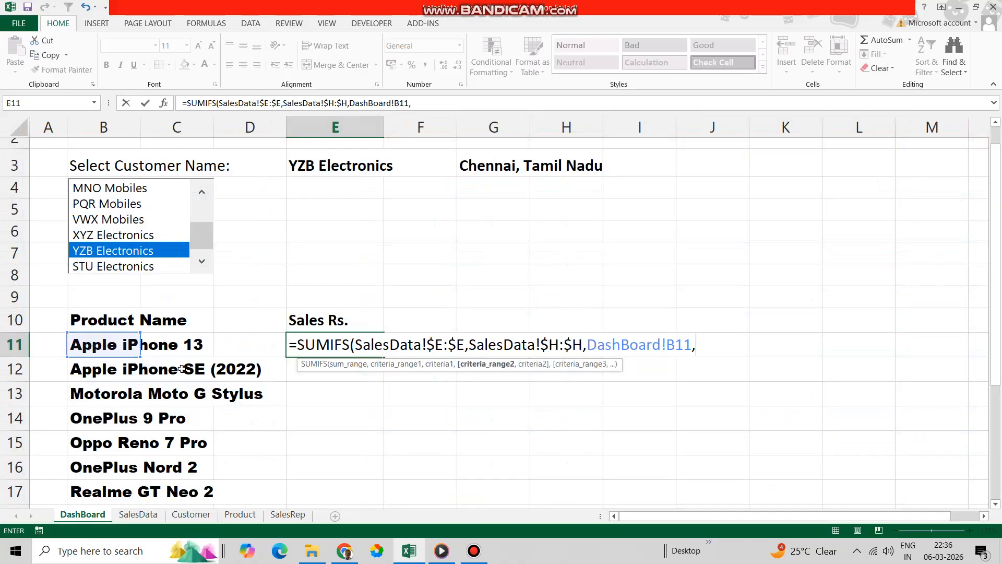
- Complete the SUMIFS formula with the Customer_Name column SalesData!$B:$B as second criteria range and DashBoard!$E$3 as its criterion
click(138, 514)
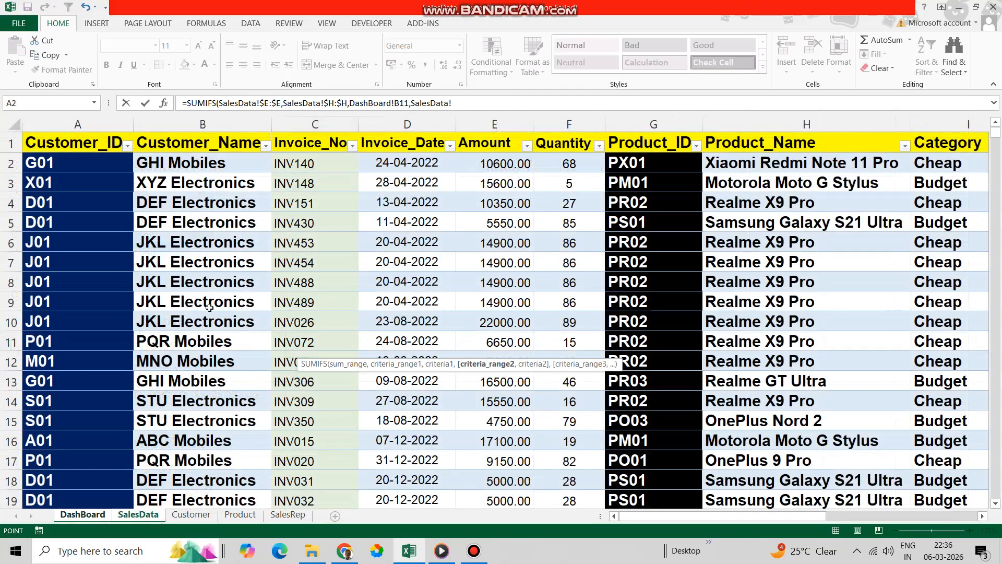
click(180, 123)
key(F4)
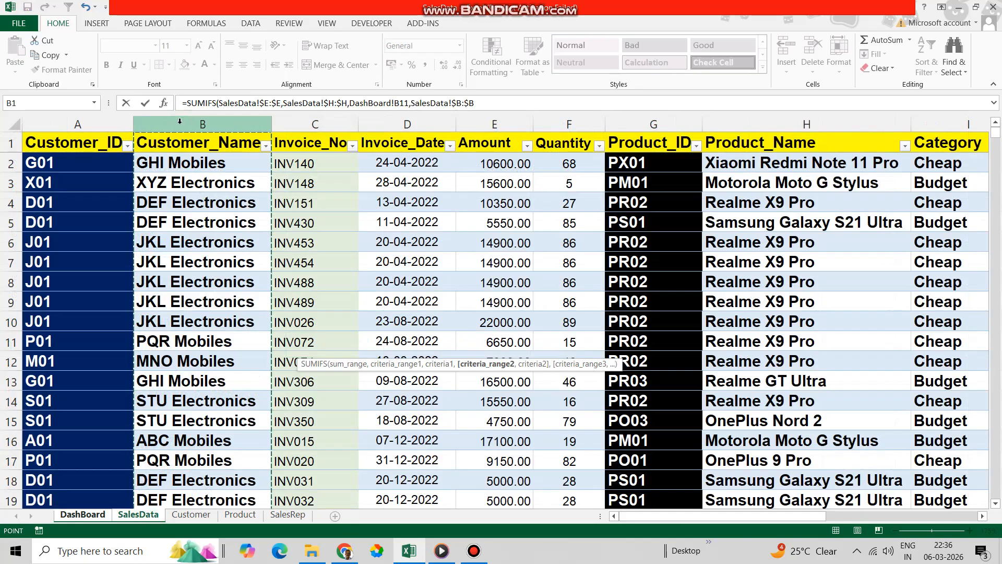
text(,)
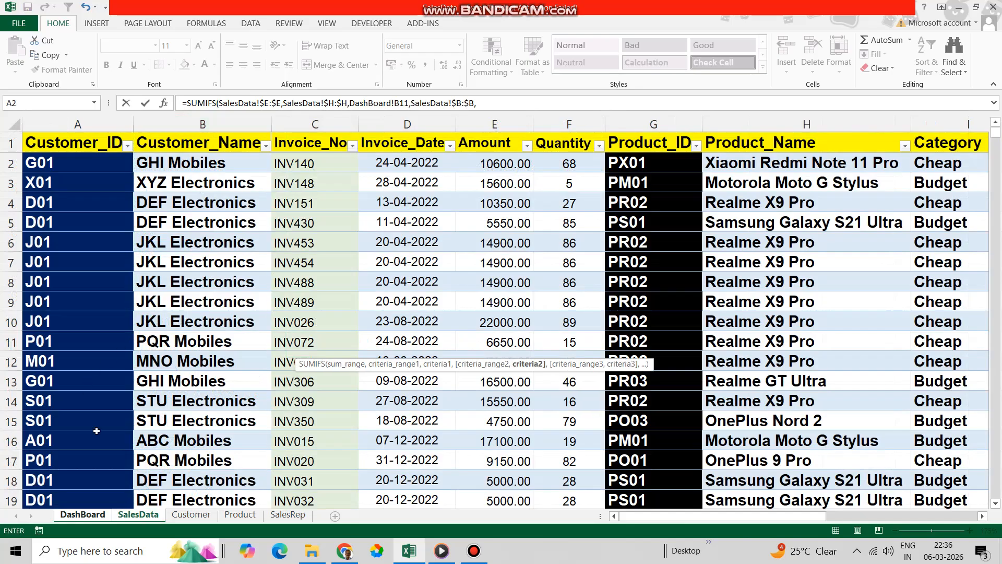
click(83, 515)
click(306, 166)
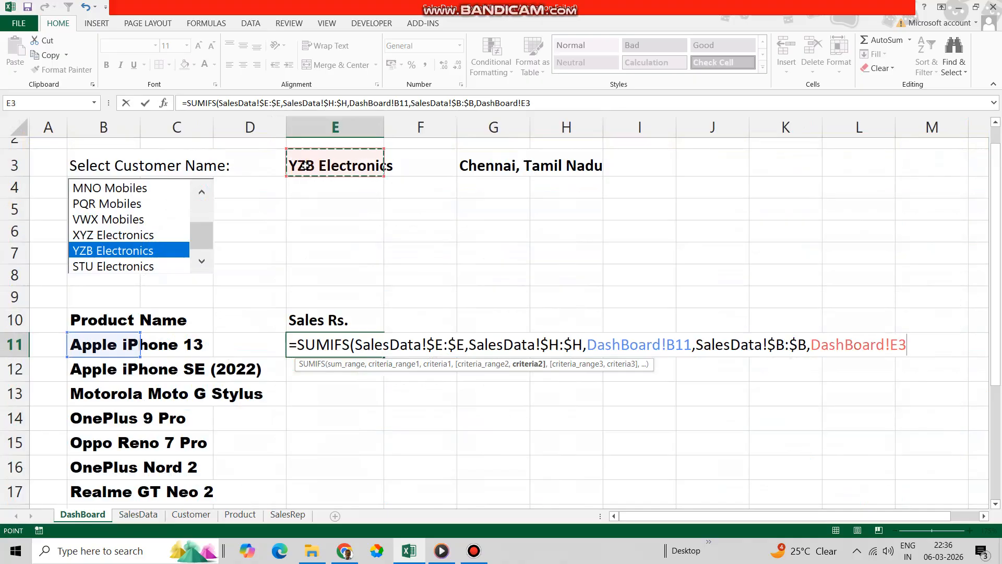
click(49, 165)
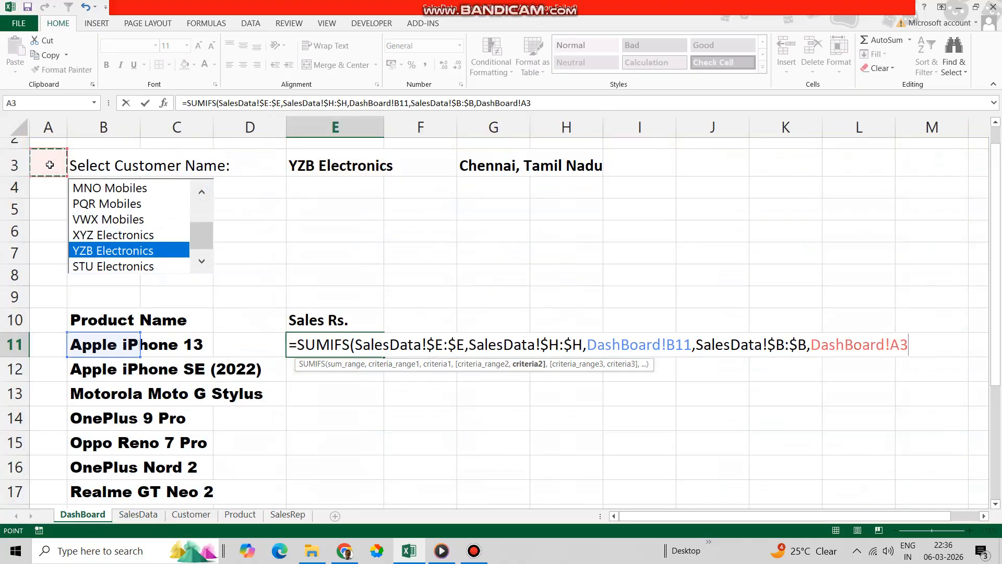
click(301, 165)
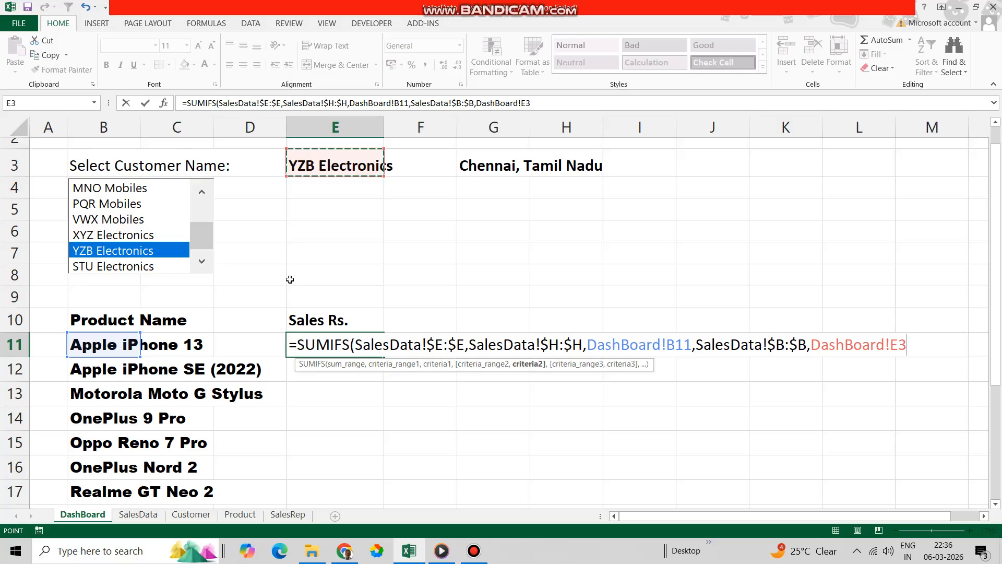
key(F8)
click(537, 104)
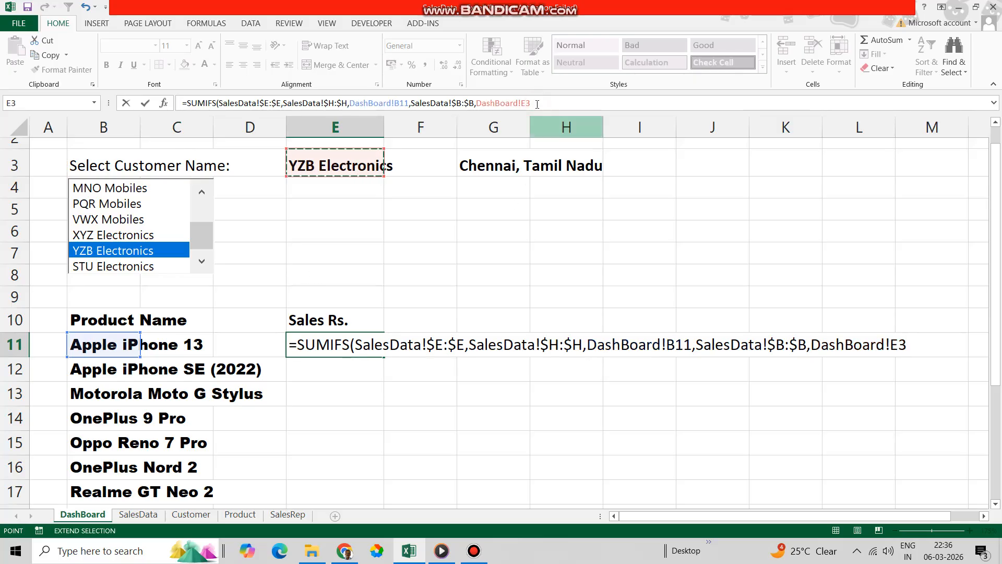
key(F4)
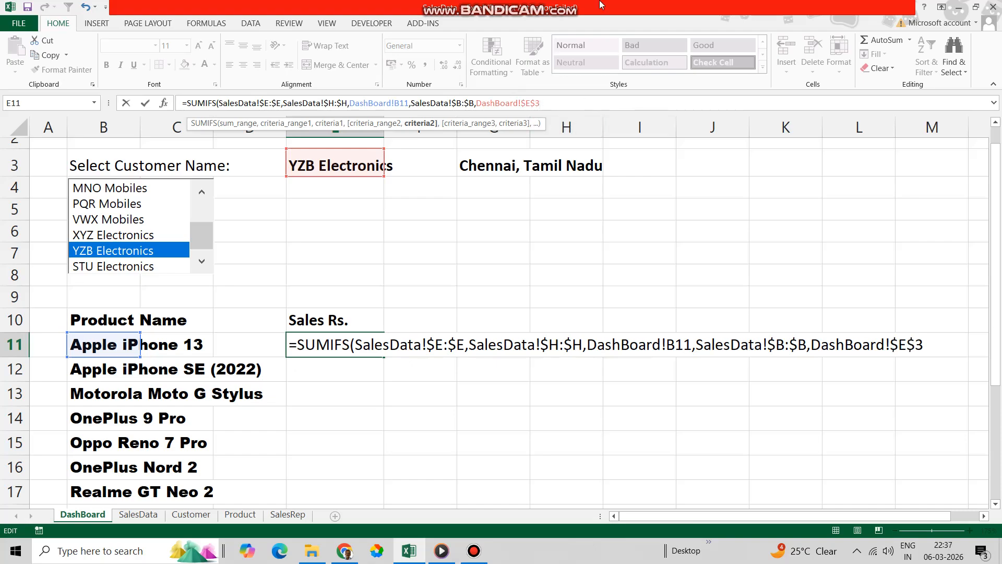
key(Return)
- Fill the E11 sales formula down to E23 for all listed products
click(327, 345)
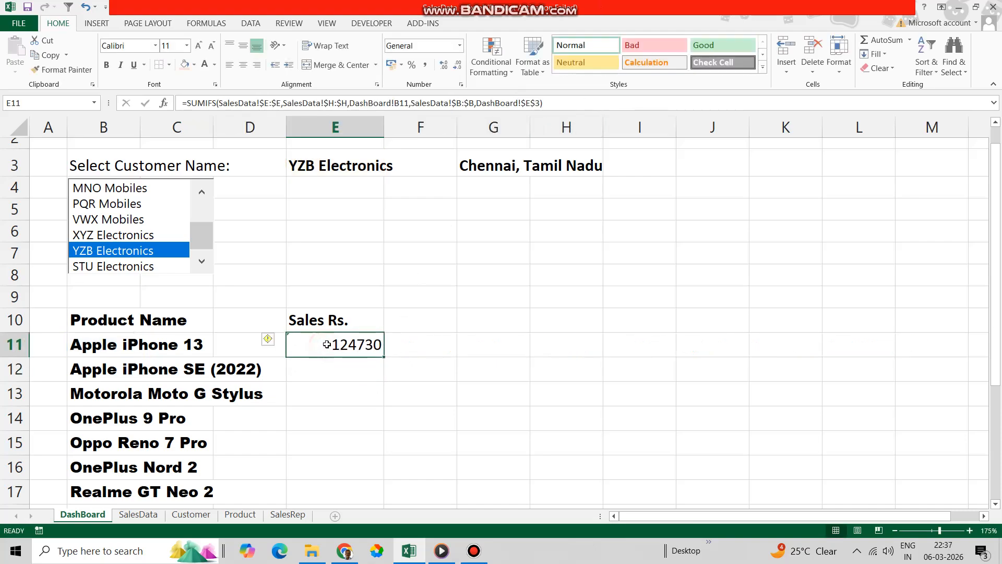
scroll(327, 345, down, 3)
drag(384, 162, 383, 455)
- Insert a 3-D clustered column chart from the product name and sales table B10:E23
drag(104, 260, 351, 473)
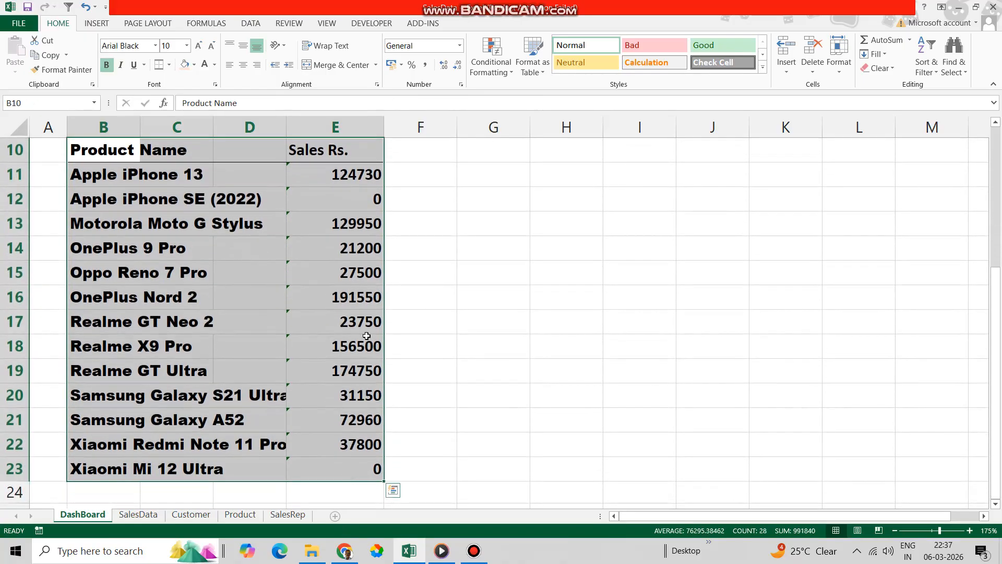
click(97, 23)
click(391, 40)
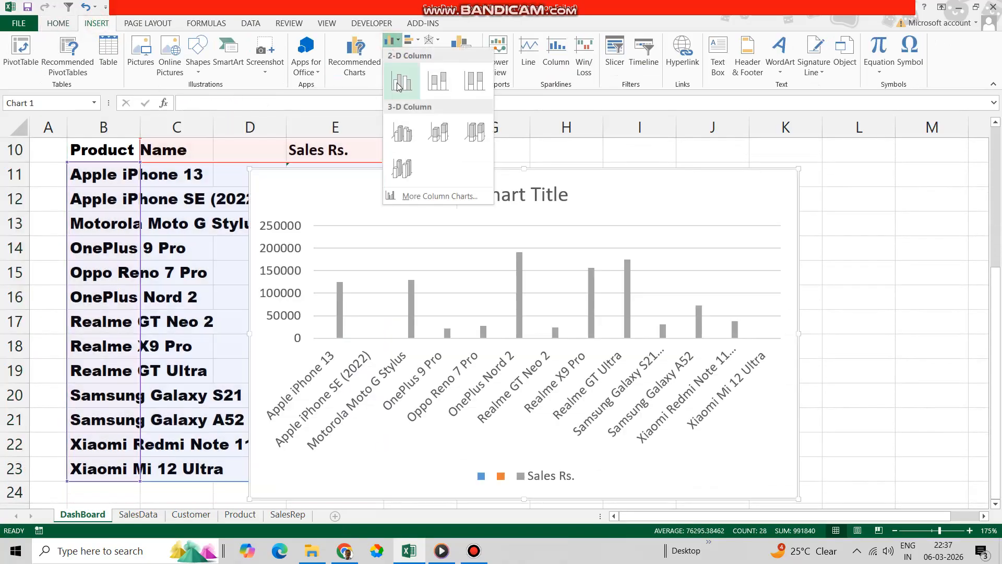
click(403, 137)
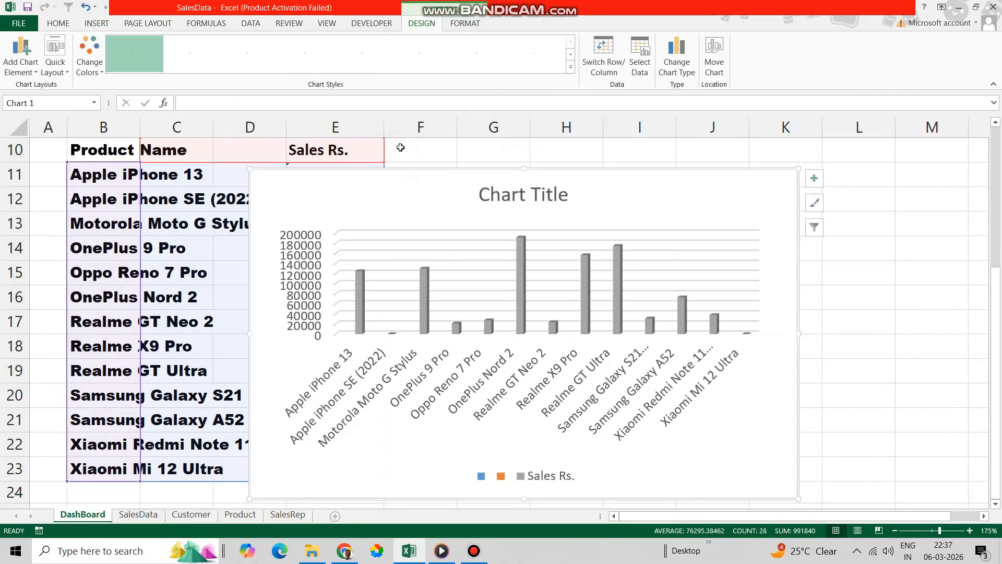
- Remove the gridlines from the sales chart and add data labels to its columns
scroll(523, 440, down, 1)
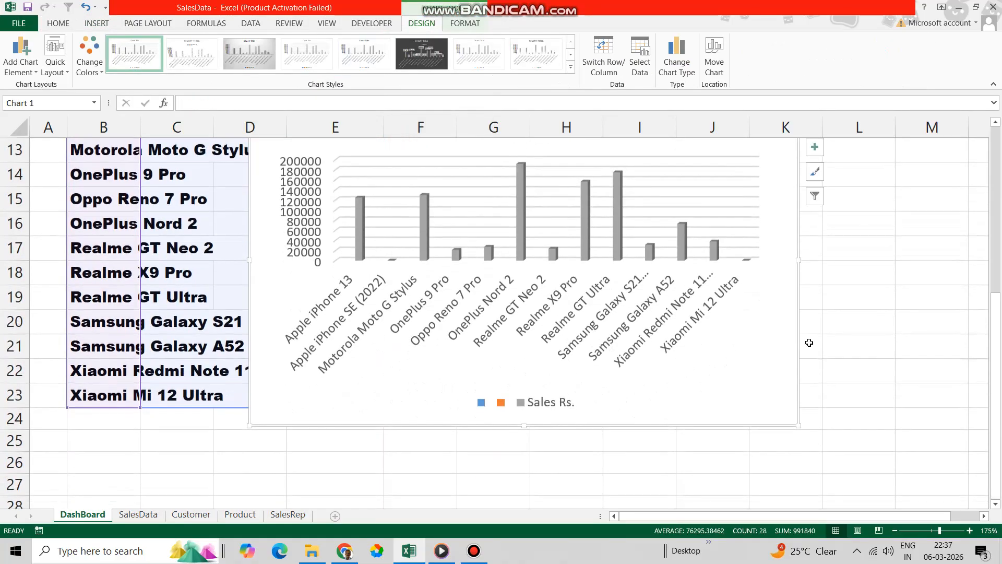
scroll(809, 342, up, 2)
click(814, 244)
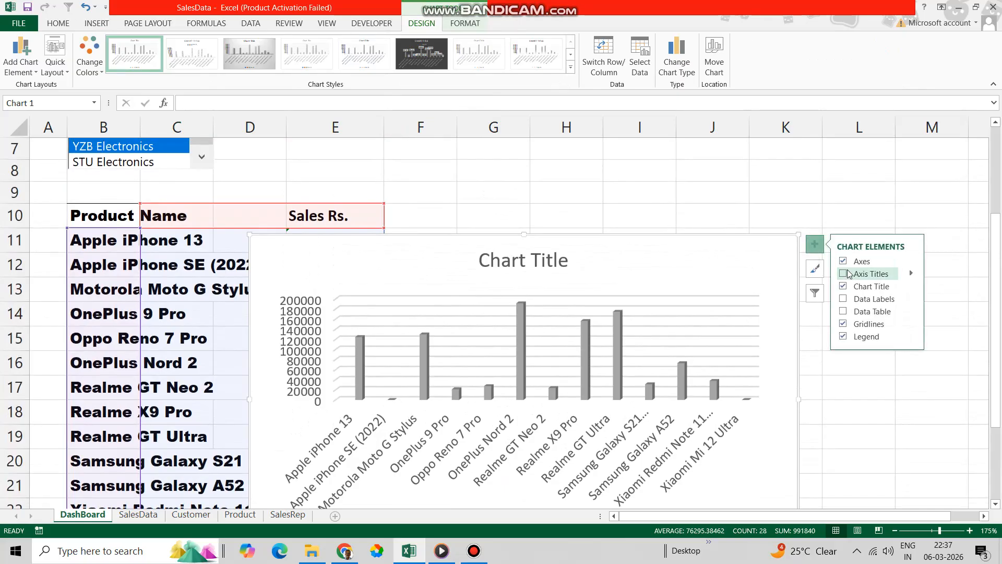
click(843, 326)
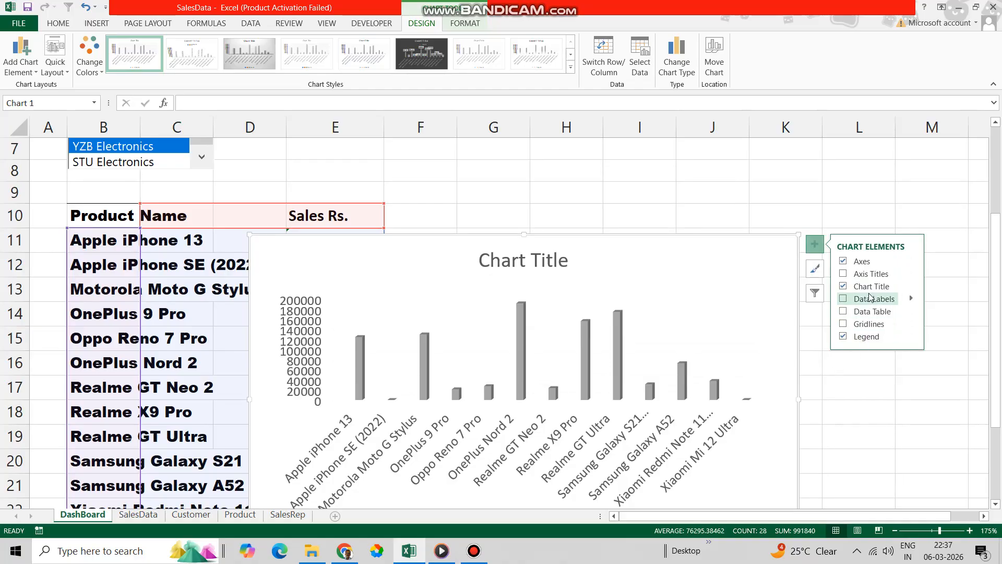
click(860, 299)
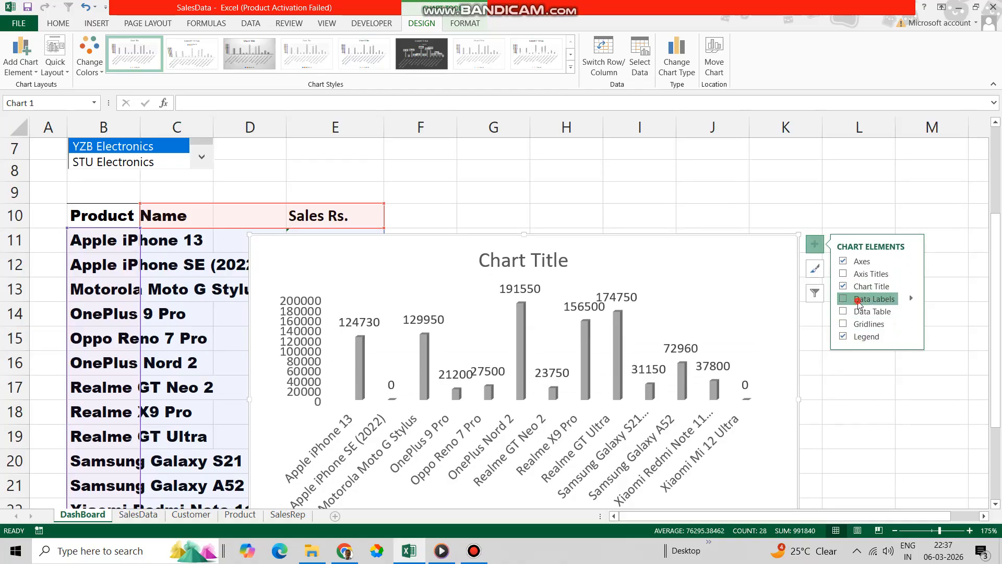
- Make all the text in the sales chart bold and title the chart "Customer-wise Product Sales"
click(58, 24)
click(106, 66)
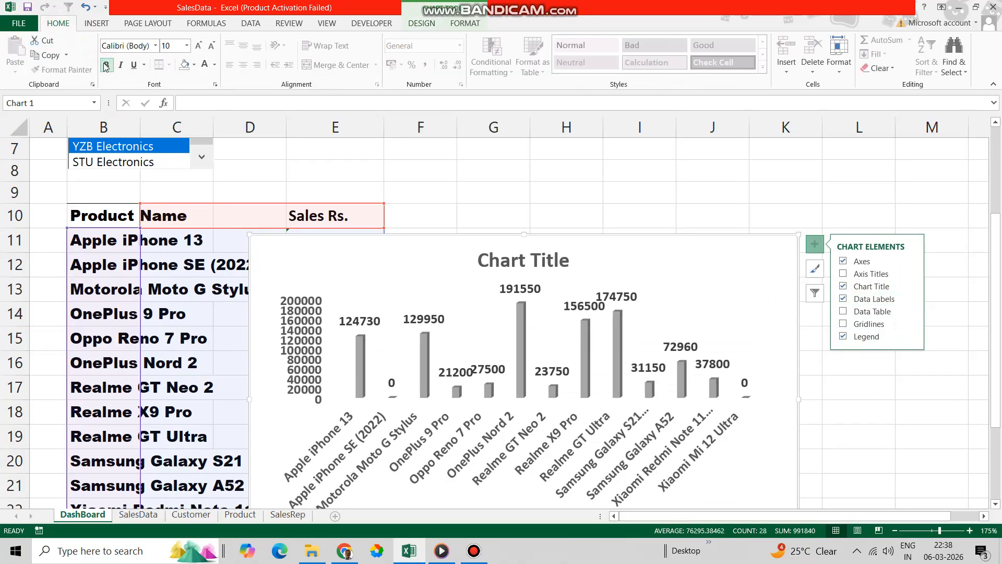
click(506, 264)
drag(473, 261, 576, 265)
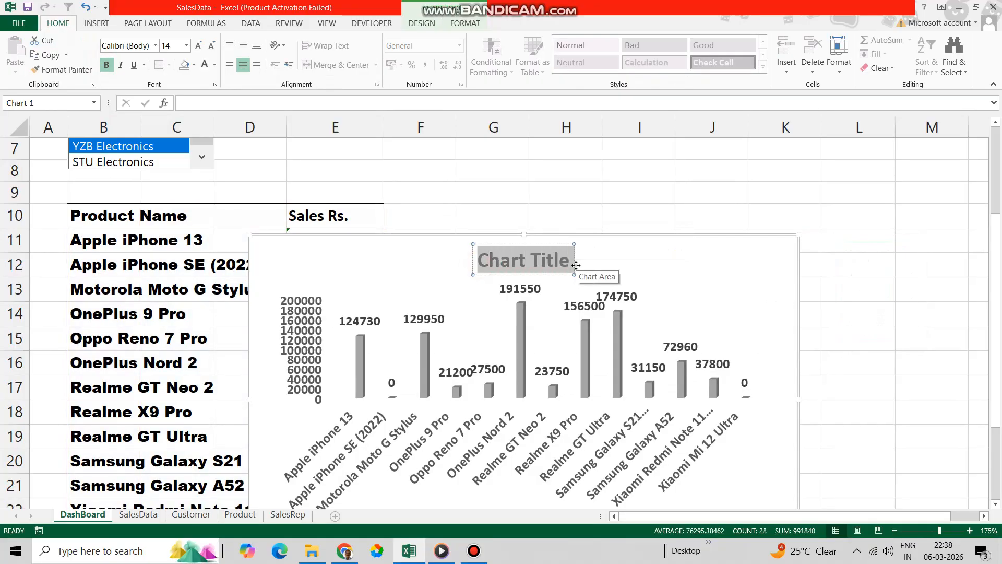
text(Customer-wise Product)
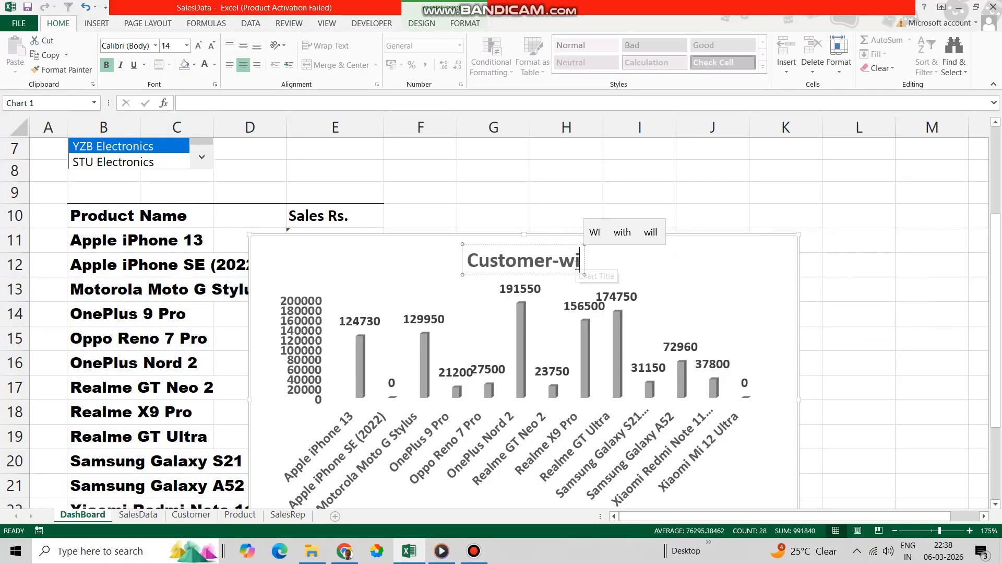
text( Sales)
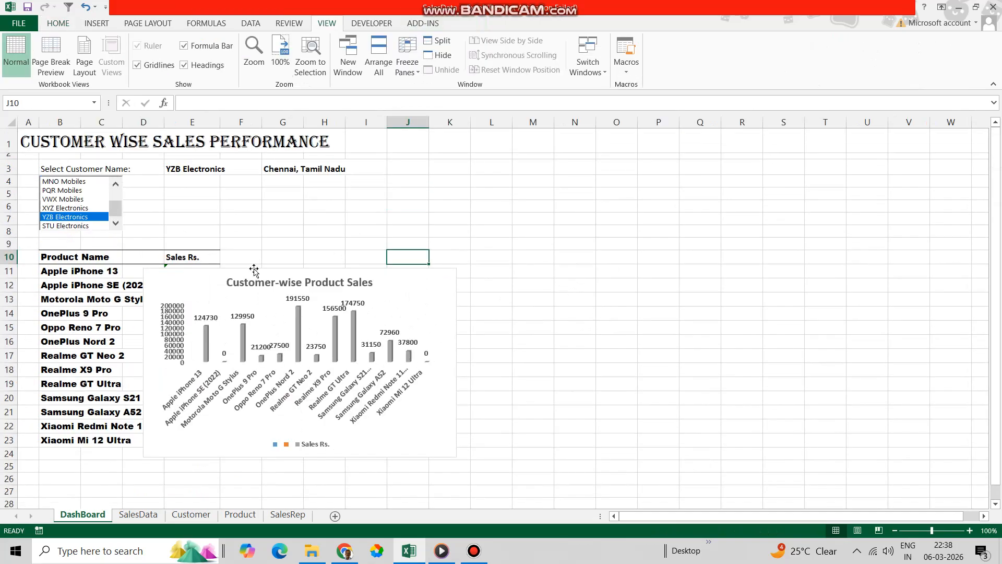
- Move the Customer-wise Product Sales chart away from the product table so it no longer covers it
drag(254, 271, 254, 271)
drag(254, 271, 357, 319)
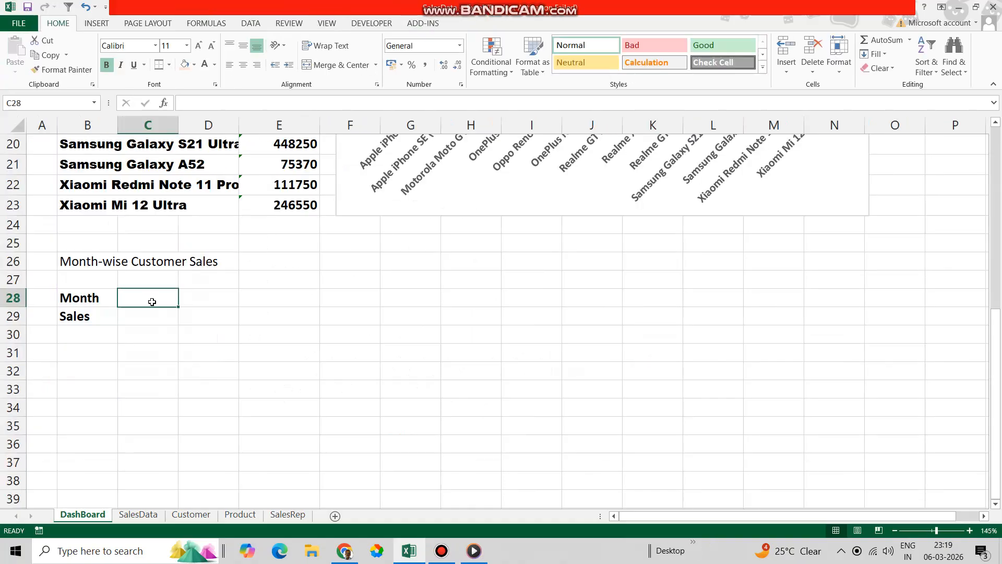
- Enter Jan in C28 and fill the month headings across to Dec in N28
text(J)
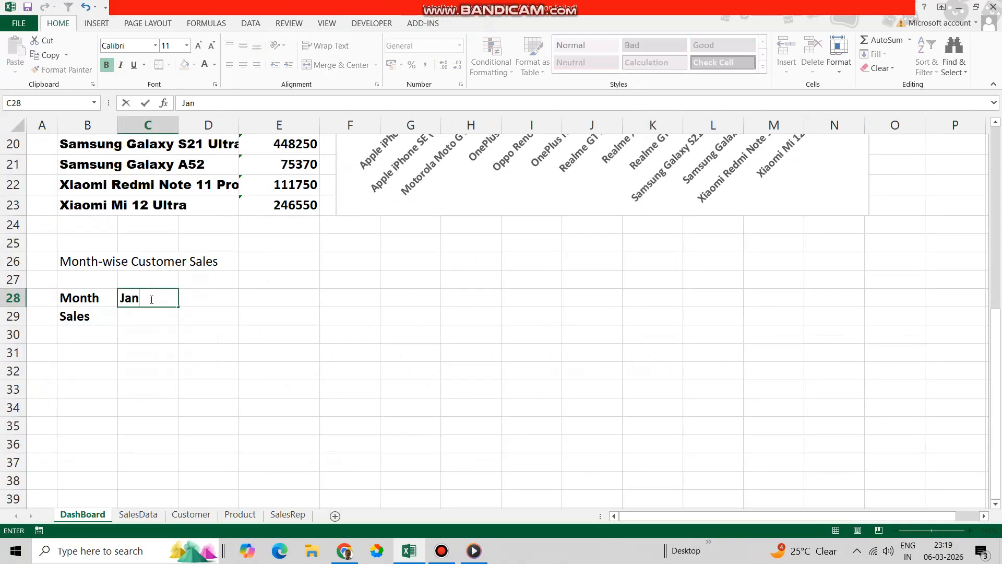
text(an)
key(Return)
click(150, 299)
drag(178, 308, 845, 306)
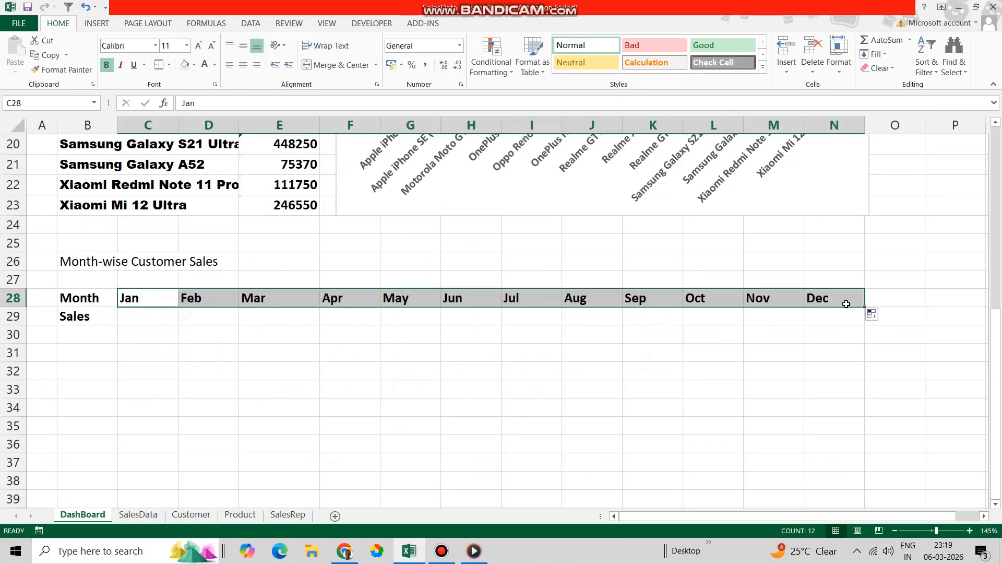
- Start a SUMIFS formula in C29 with the Amount column SalesData!$E:$E as the sum range
click(139, 316)
text(=)
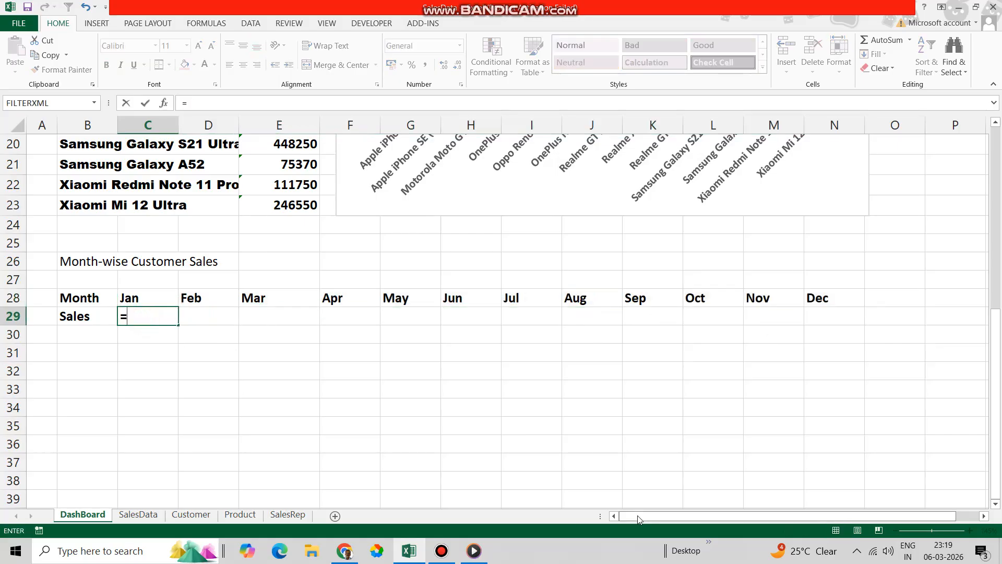
text(sumi)
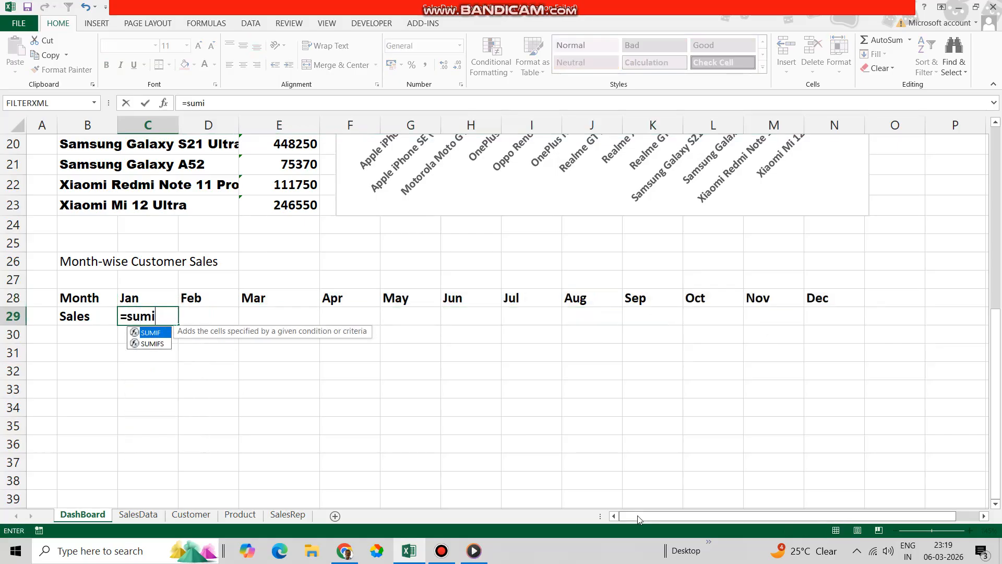
text(fs)
key(Tab)
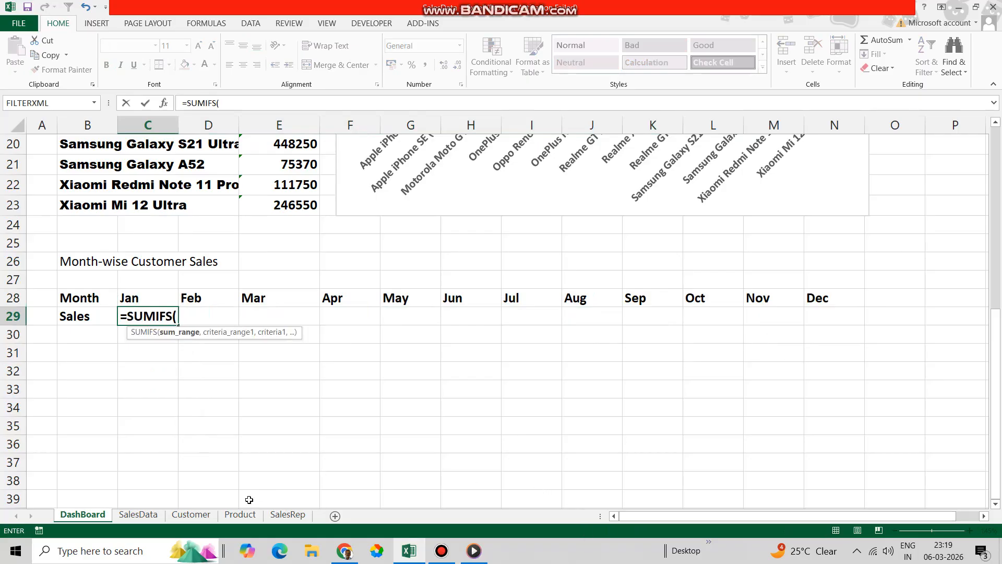
click(138, 514)
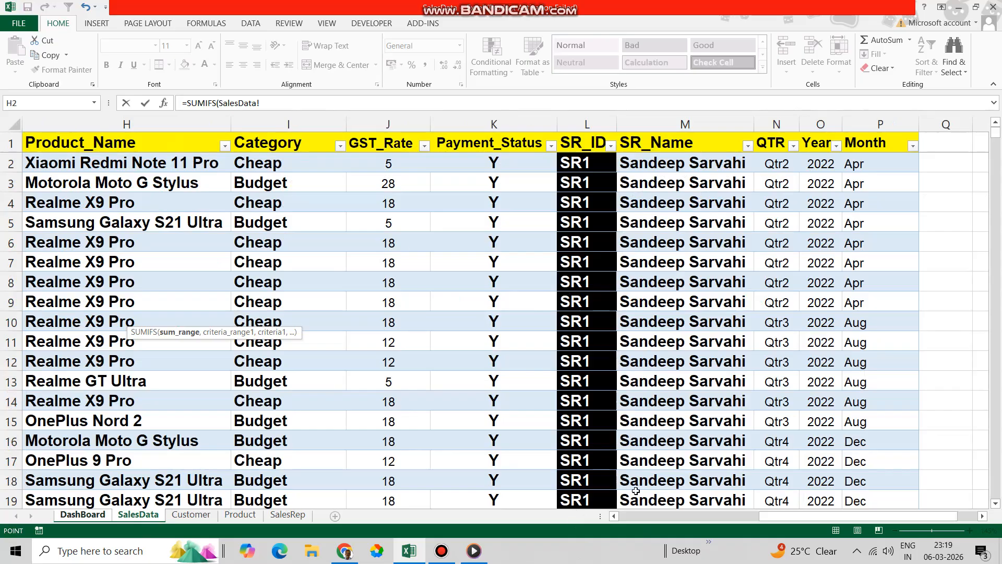
click(625, 519)
click(494, 124)
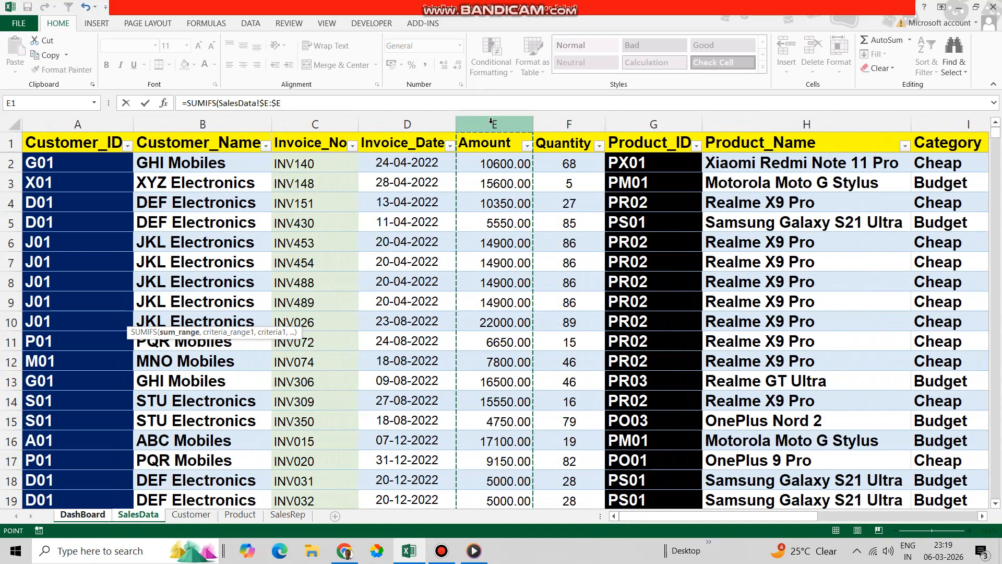
text(,)
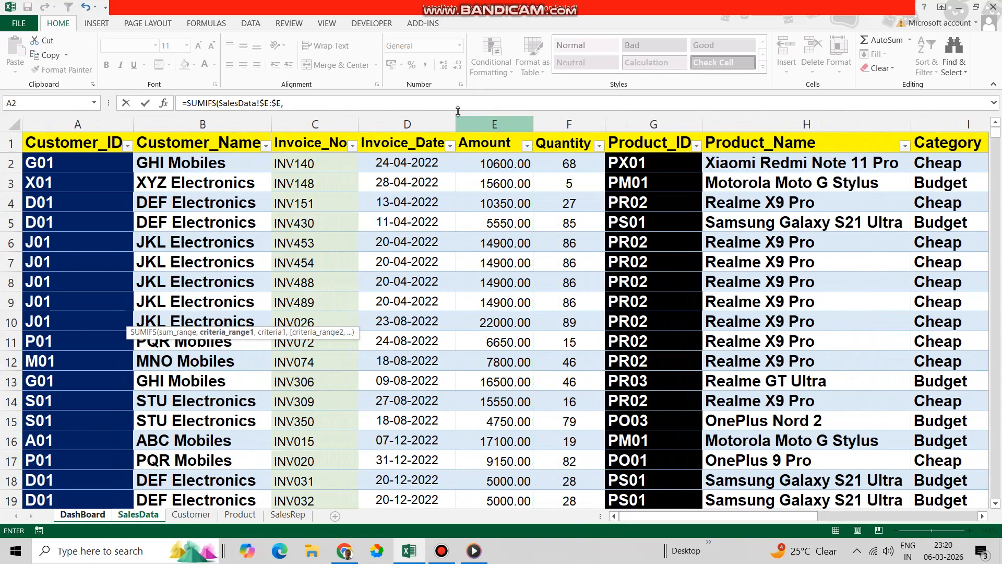
- Add the Customer_Name column SalesData!$B:$B as the first criteria range and DashBoard!$E$3 as its criterion
click(191, 119)
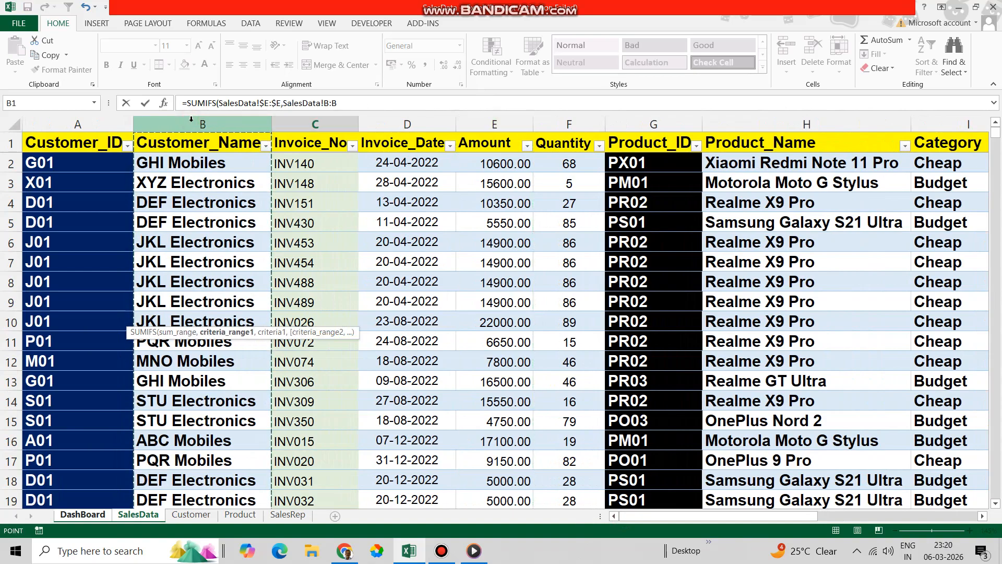
key(F4)
text(,)
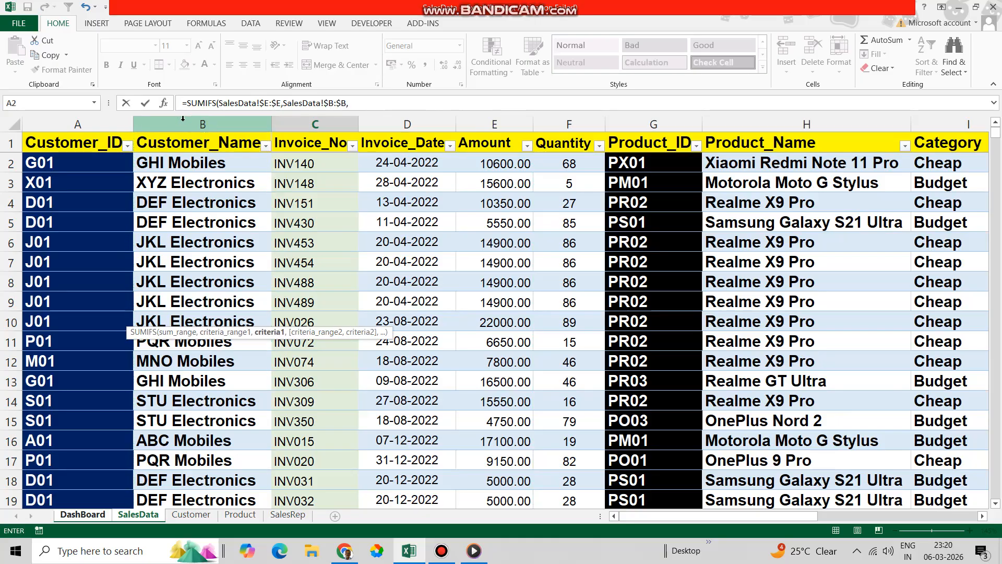
click(83, 515)
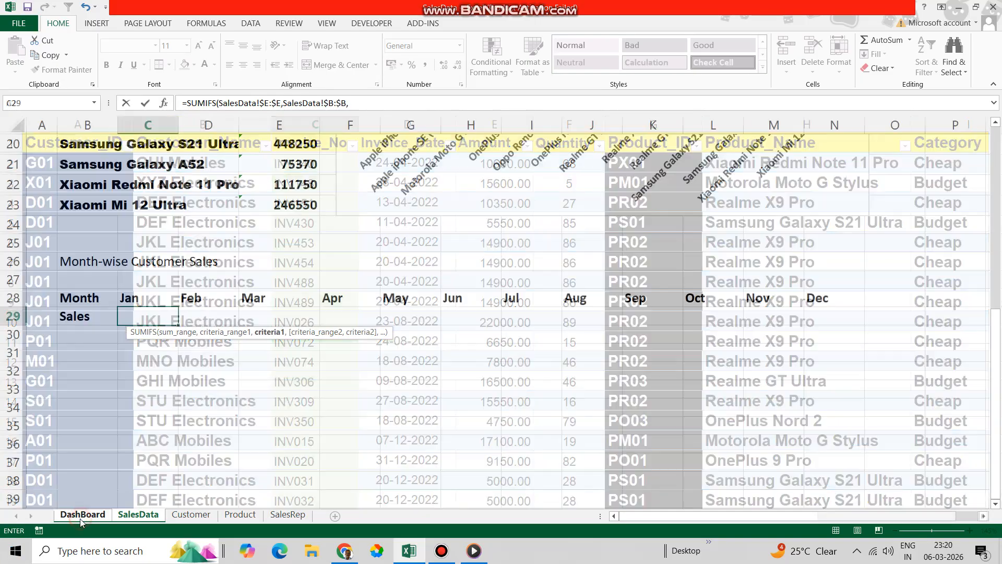
scroll(274, 296, up, 6)
click(276, 195)
scroll(276, 195, down, 6)
key(F4)
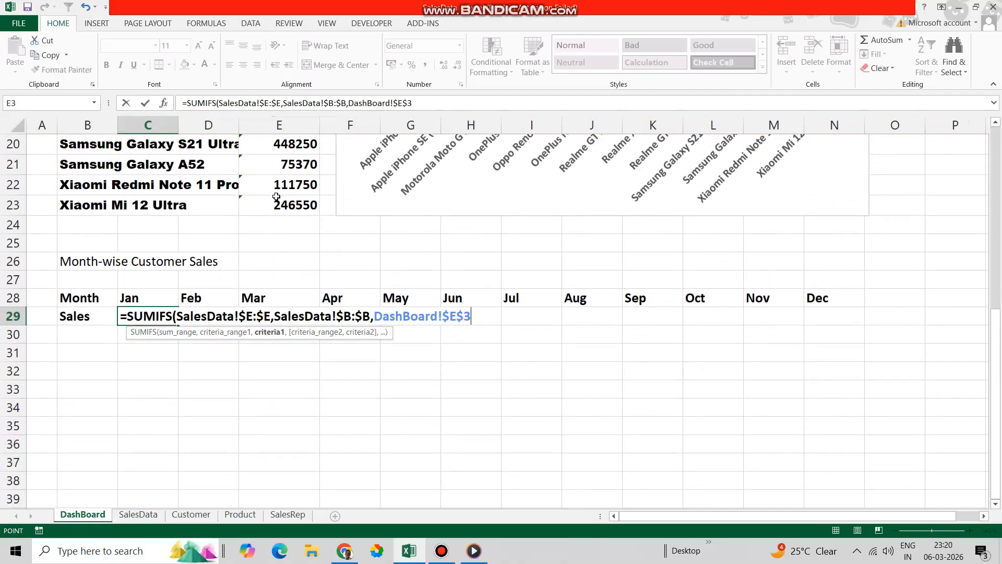
text(,)
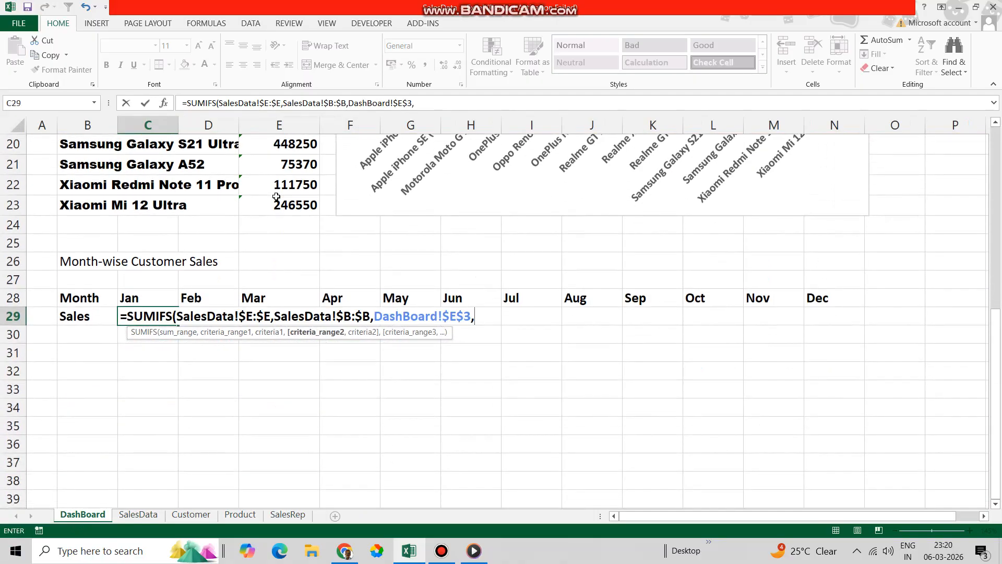
- Complete the SUMIFS formula with the Month column SalesData!$P:$P as second criteria range and DashBoard!C$28 as its criterion
click(137, 515)
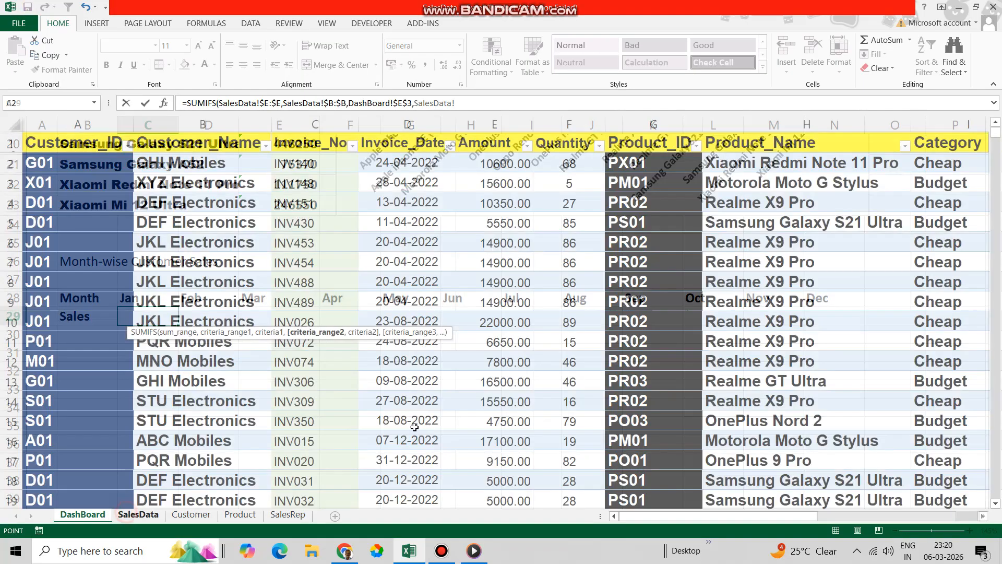
drag(797, 521, 938, 521)
click(865, 129)
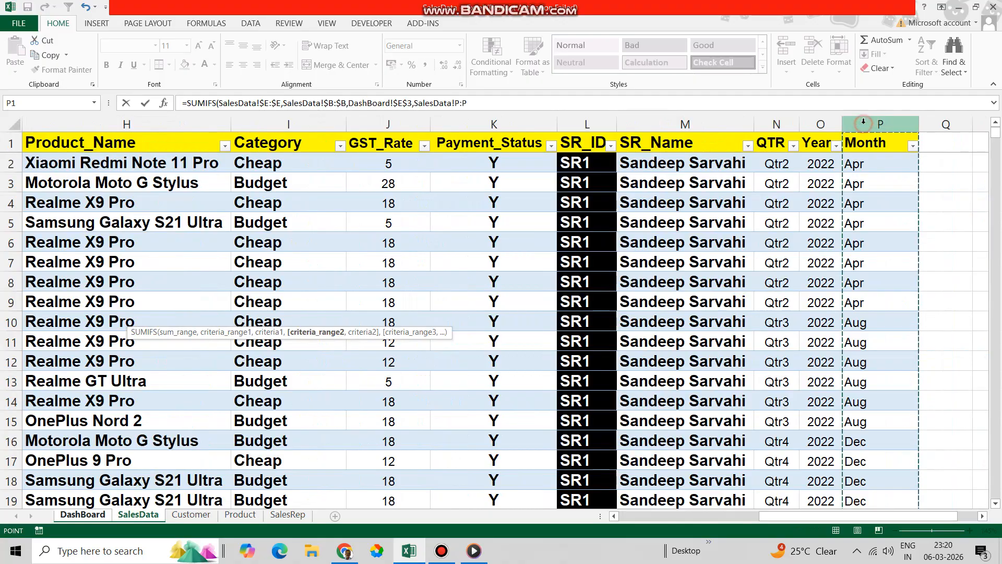
text(,)
click(75, 501)
click(80, 515)
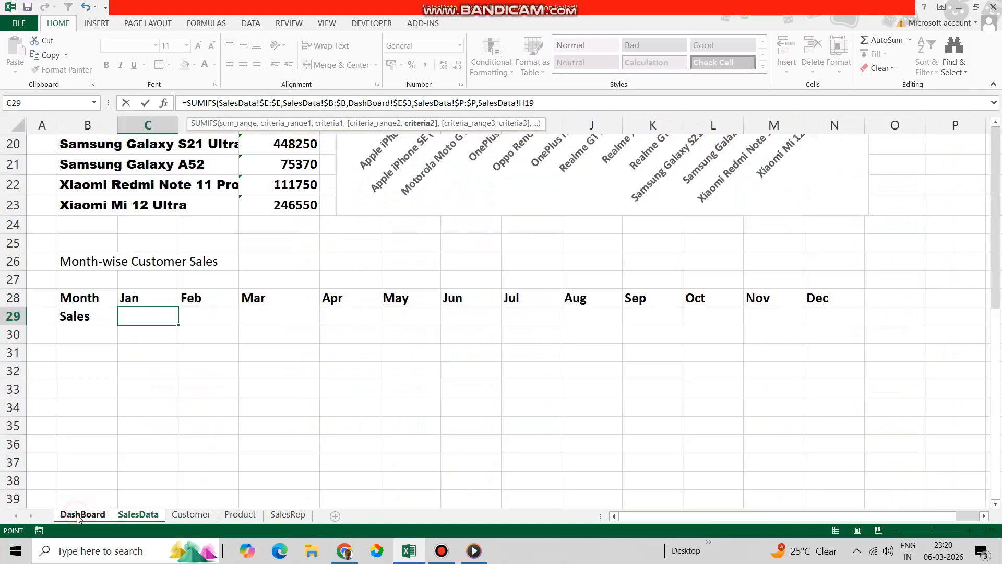
click(133, 302)
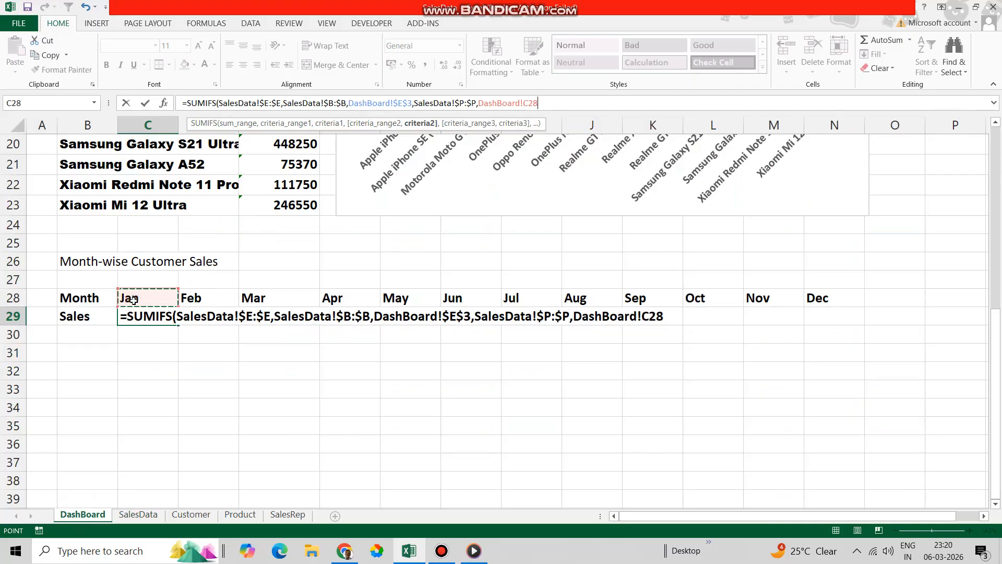
click(528, 103)
text($28)
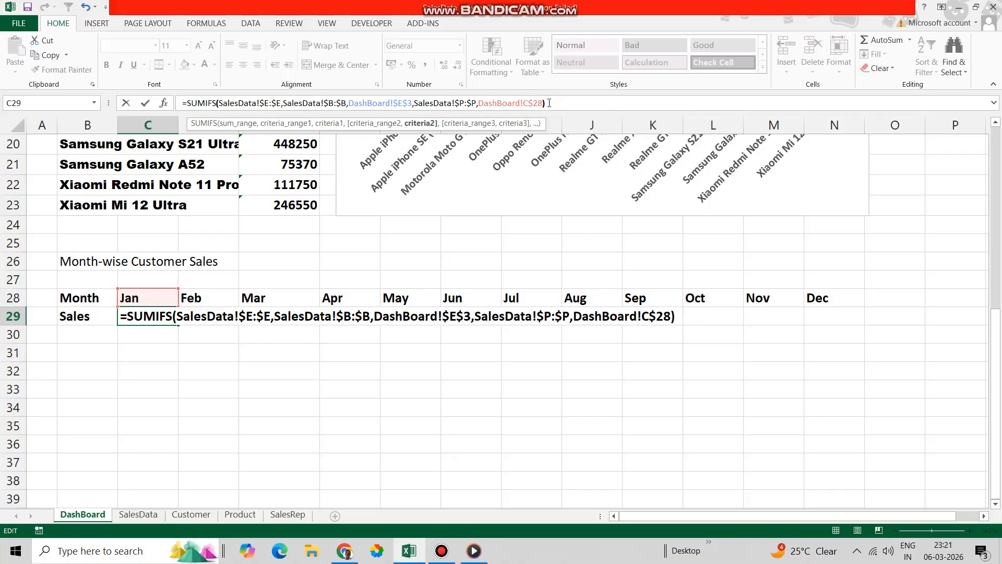
key(Return)
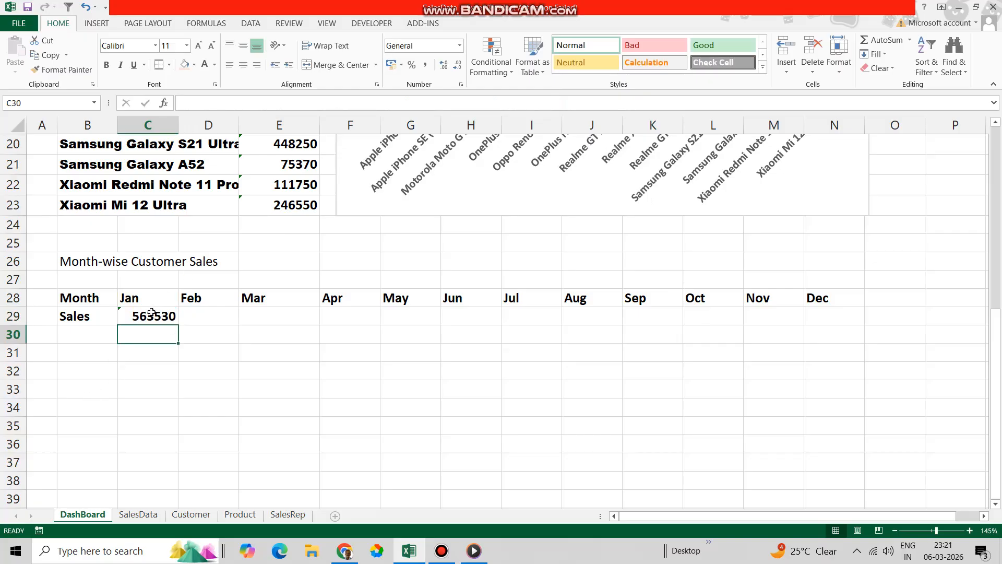
- Fill the C29 monthly sales formula across to N29 for all twelve months
click(145, 317)
drag(179, 324, 848, 332)
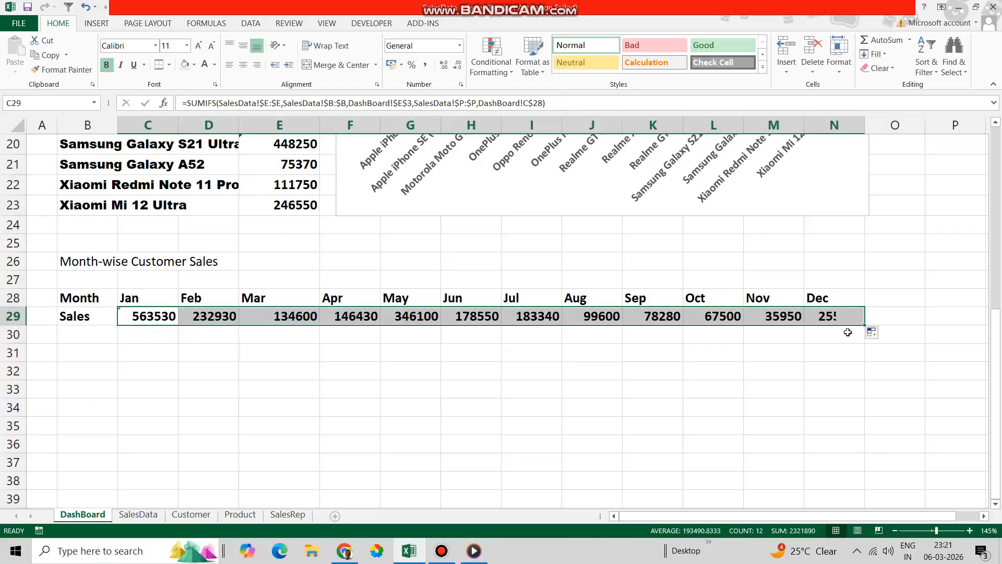
click(495, 415)
- Insert a 2-D line chart with markers from the month-wise sales table B28:N29 and move it below the table
drag(78, 298, 836, 317)
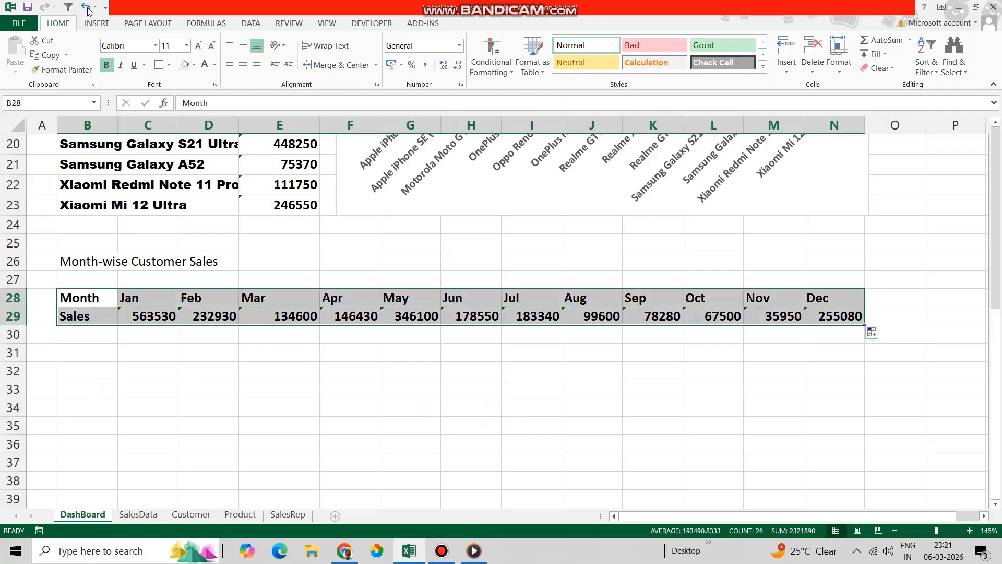
click(93, 25)
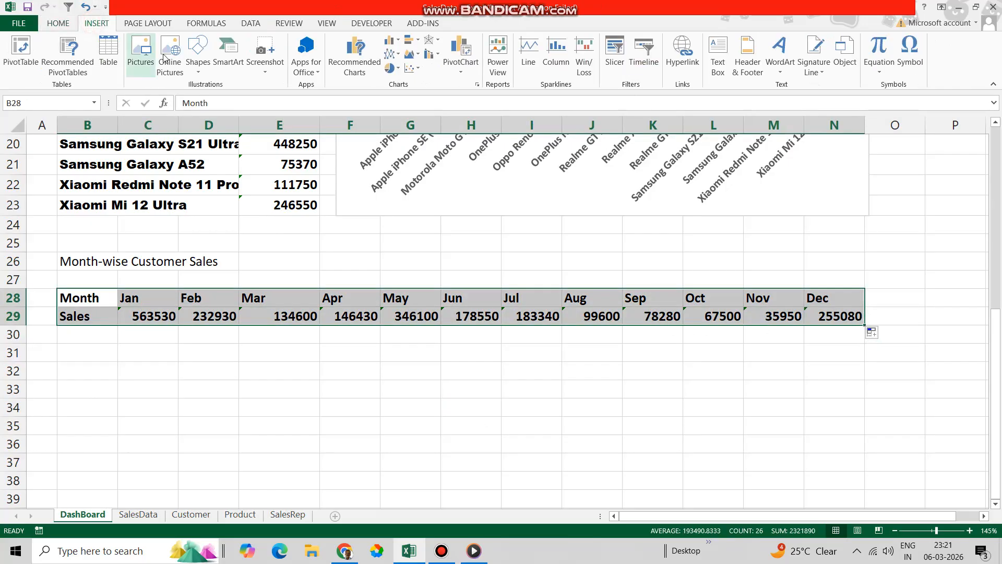
click(392, 54)
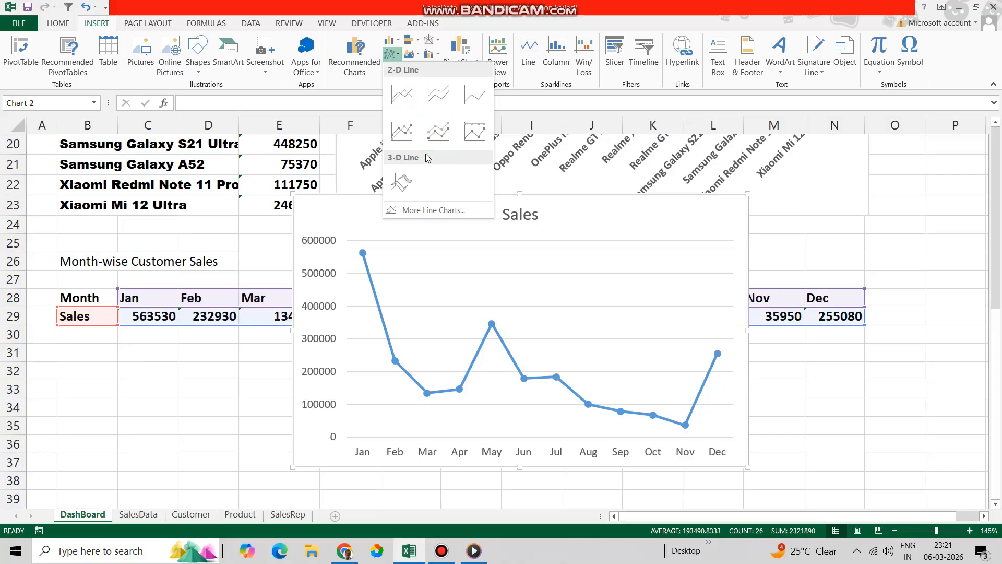
click(432, 135)
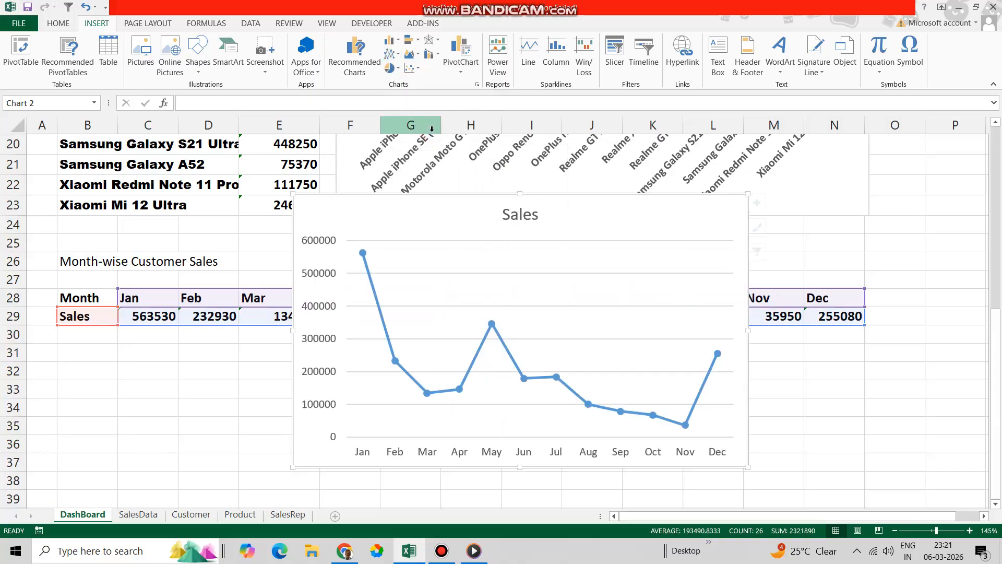
drag(520, 196, 517, 342)
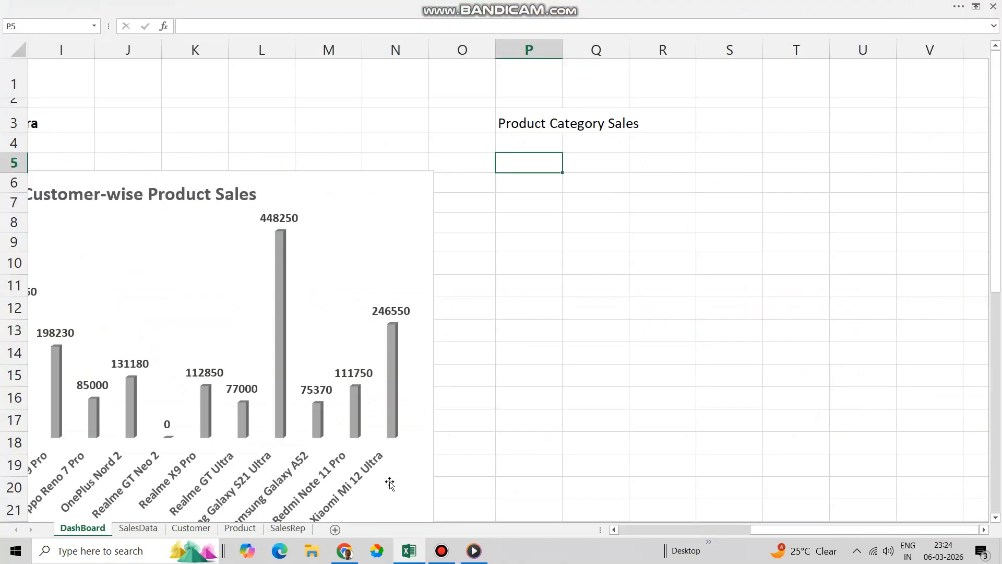
- Copy the categories Smart, Budget and Cheap from C3:C5 of the Product sheet into DashBoard P6:P8
click(241, 528)
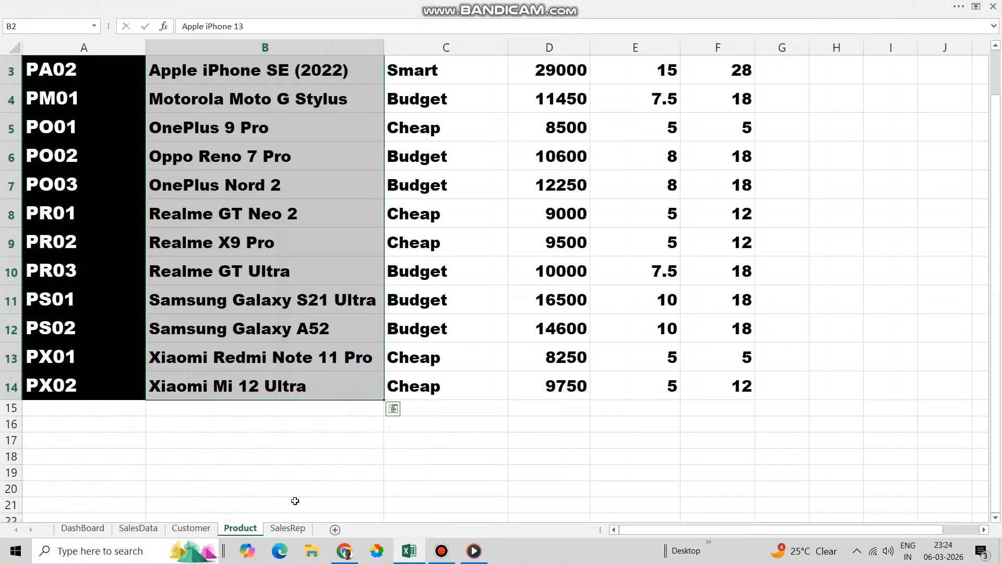
click(479, 195)
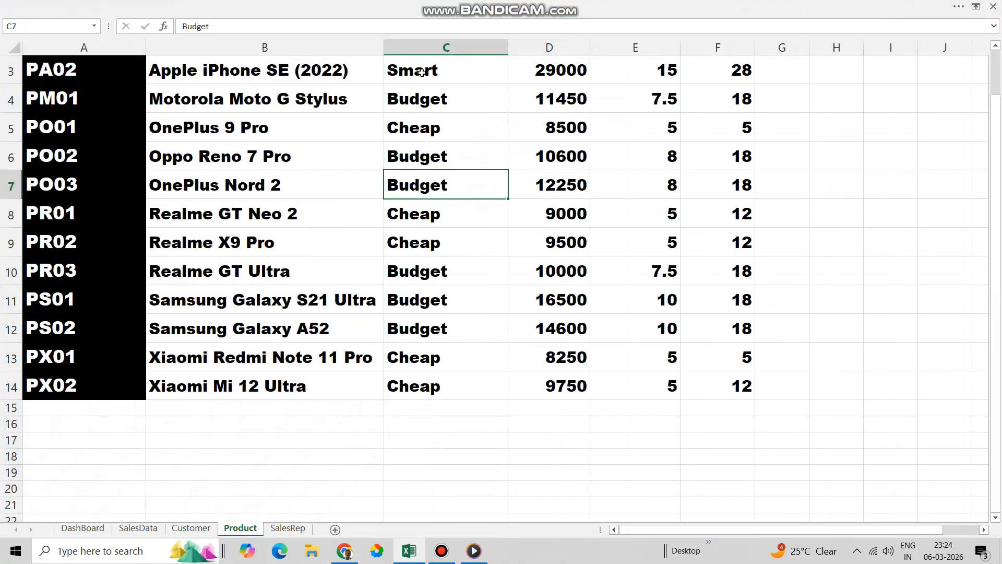
drag(422, 72, 419, 132)
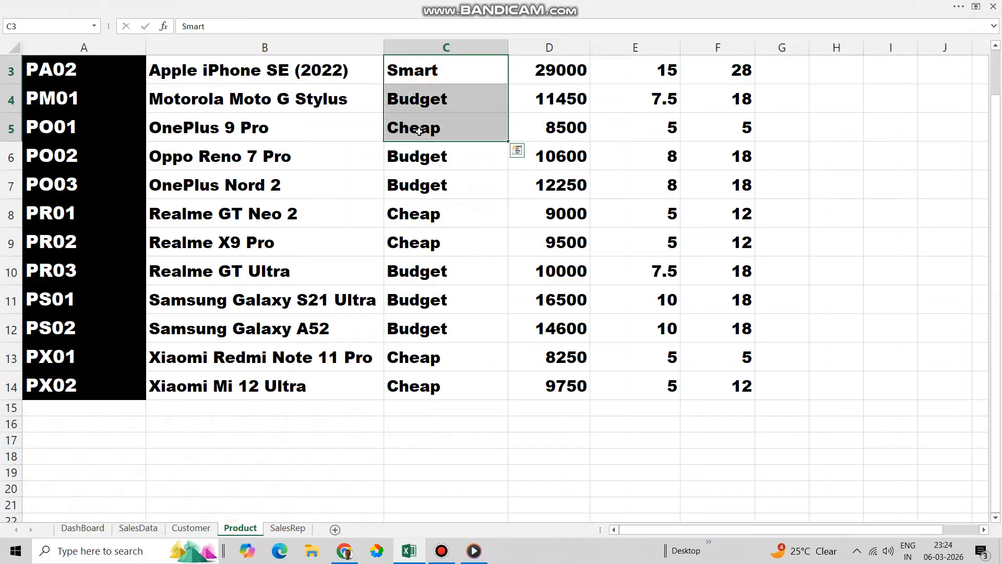
key(ctrl+c)
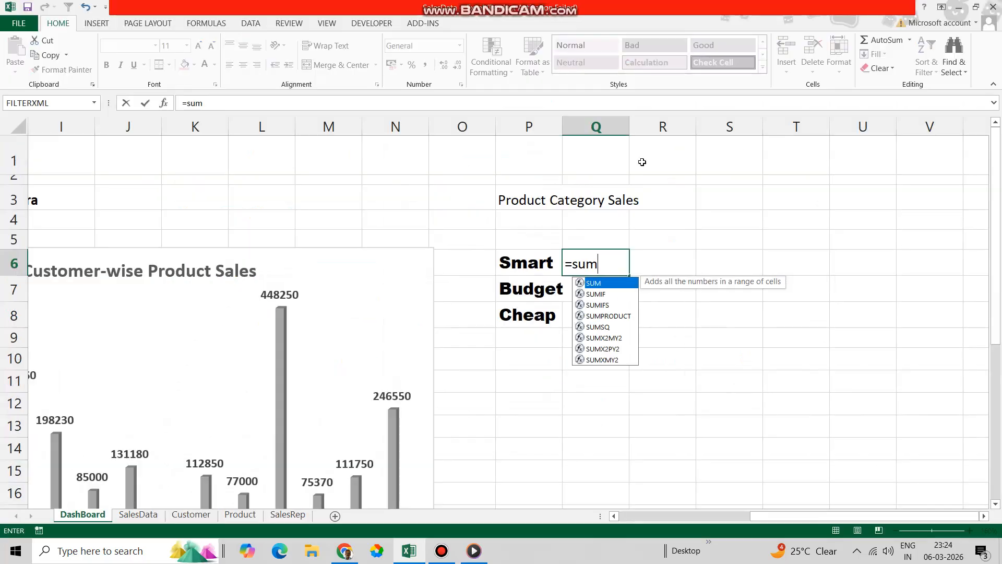
- Start a SUMIFS formula in Q6 beside Smart, with the SalesData Amount column $E:$E as the sum range
text(if)
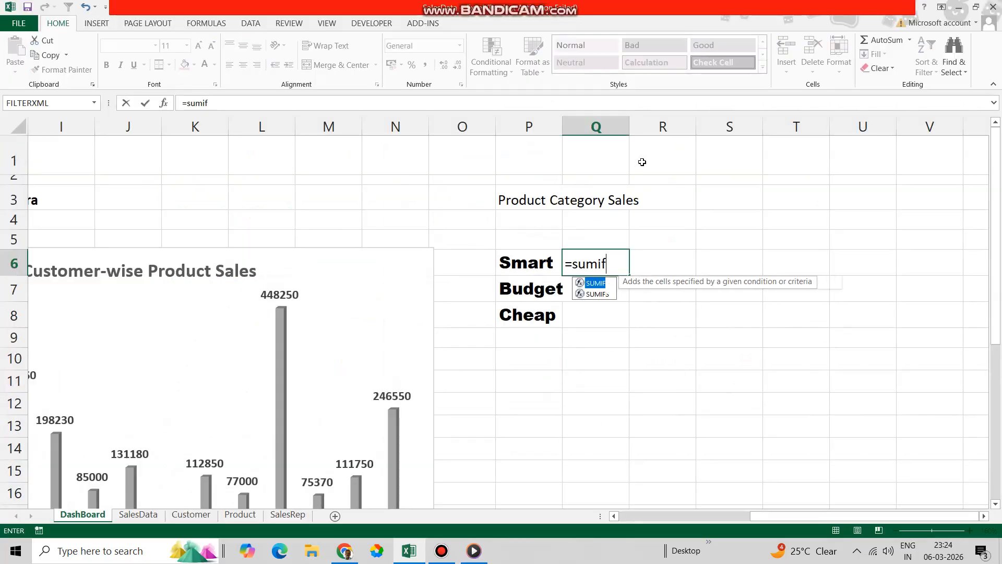
text(s)
key(Tab)
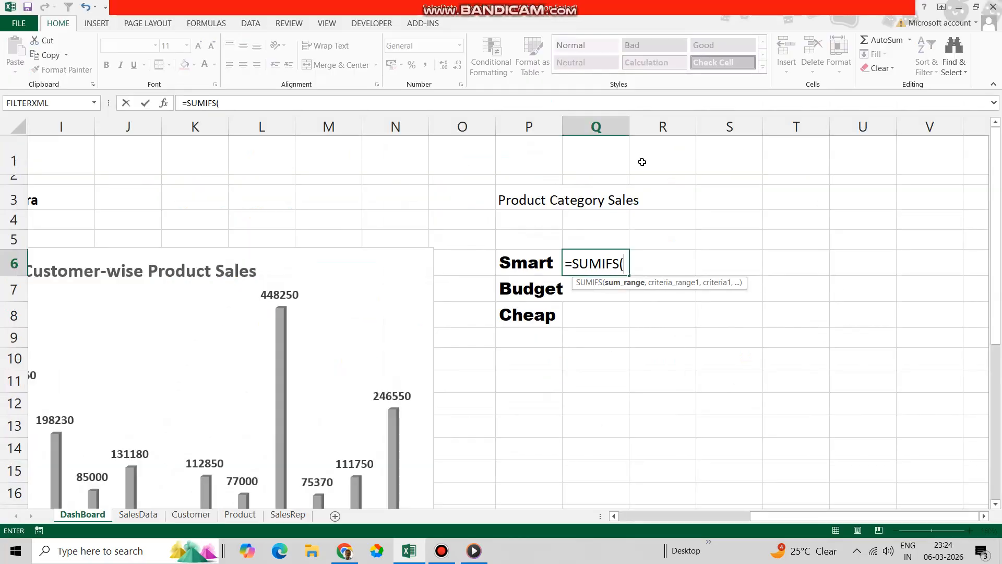
click(137, 514)
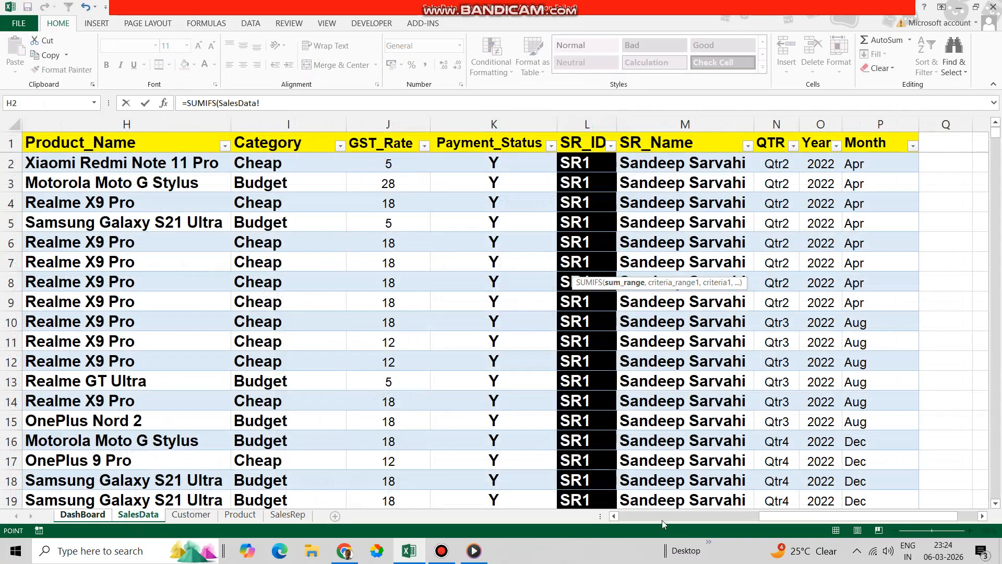
click(666, 515)
click(476, 126)
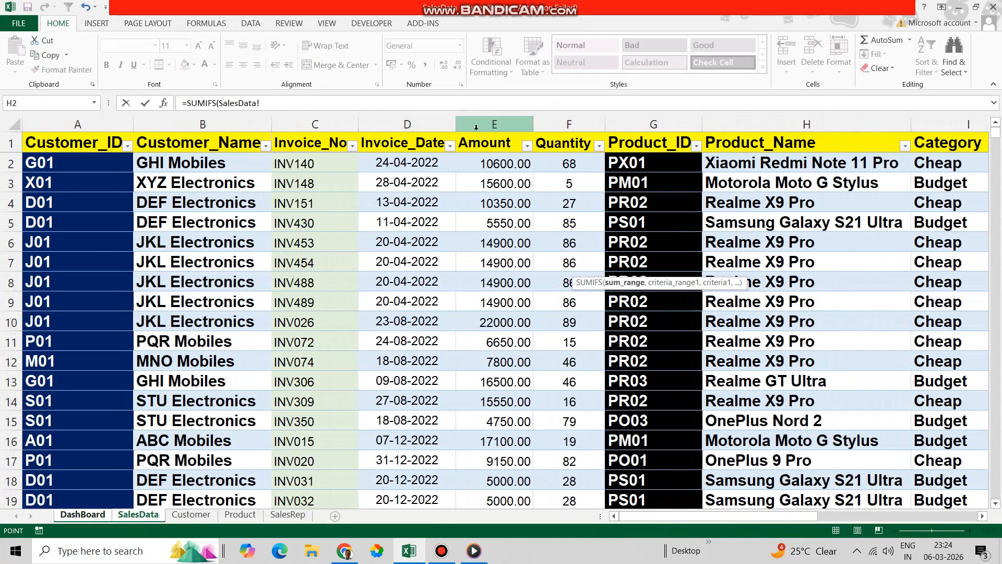
key(F4)
text(,)
- Add the Customer_Name column SalesData!$B:$B as the first criteria range and the selected customer DashBoard!$E$3 as its criterion
click(202, 124)
key(F4)
text(,)
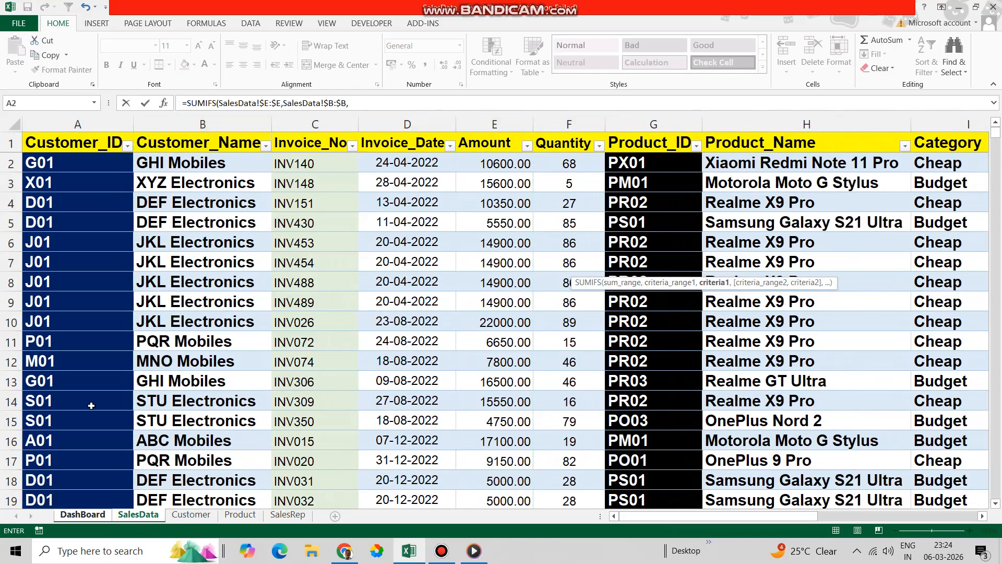
click(83, 515)
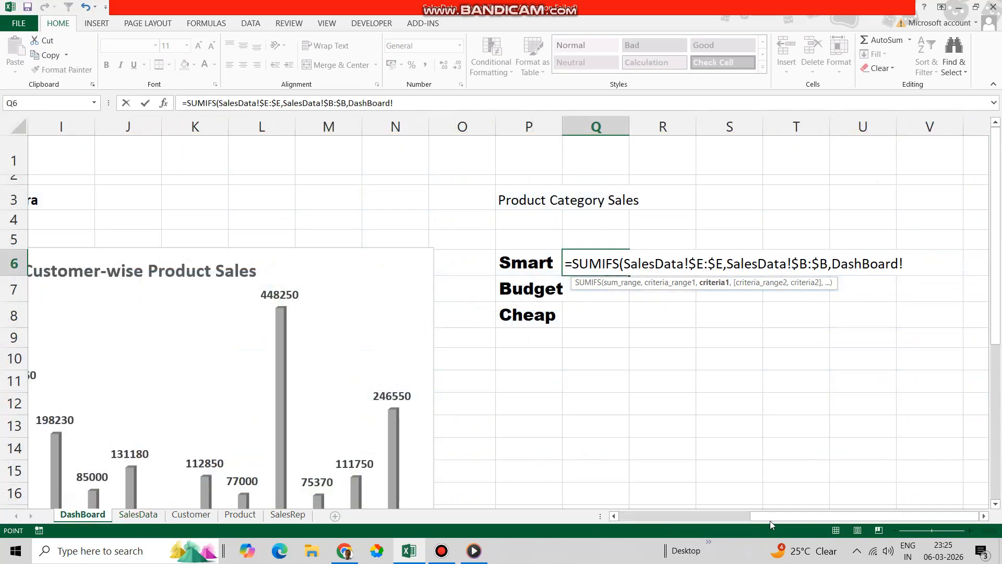
drag(770, 521, 662, 520)
click(282, 205)
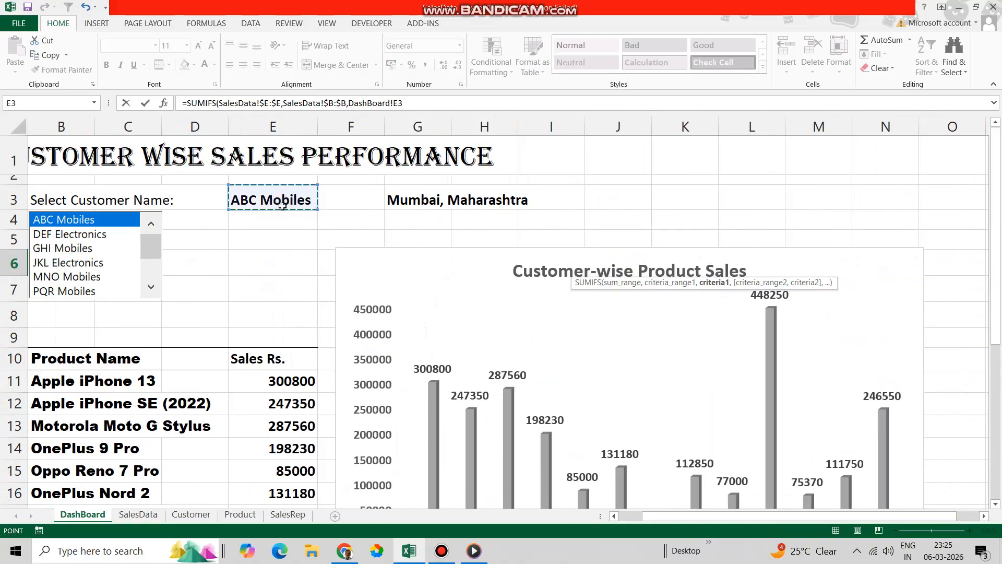
key(F4)
text(,)
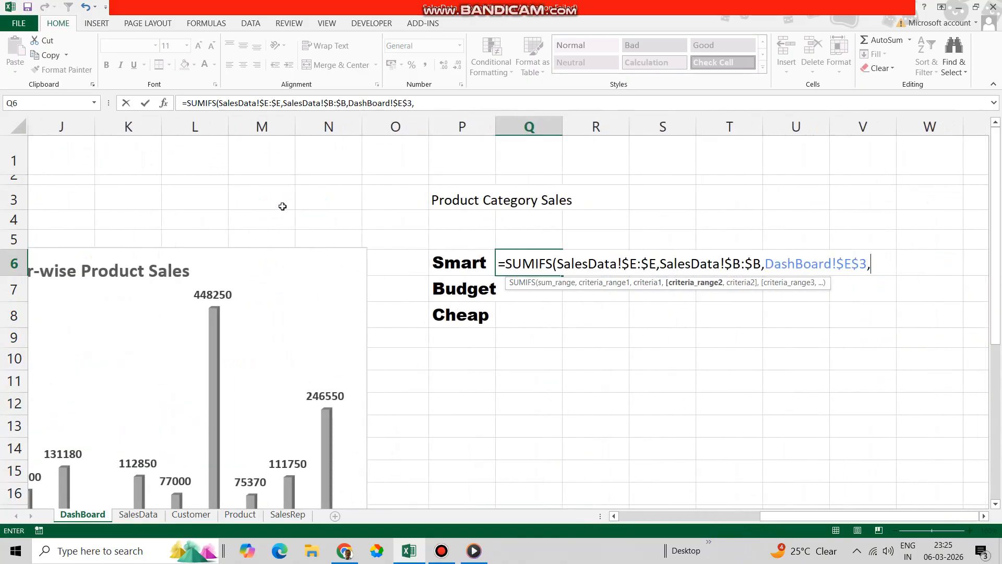
- Complete the SUMIFS formula with the Category column SalesData!$I:$I as second criteria range and DashBoard!$P6 as its criterion
click(131, 519)
click(948, 125)
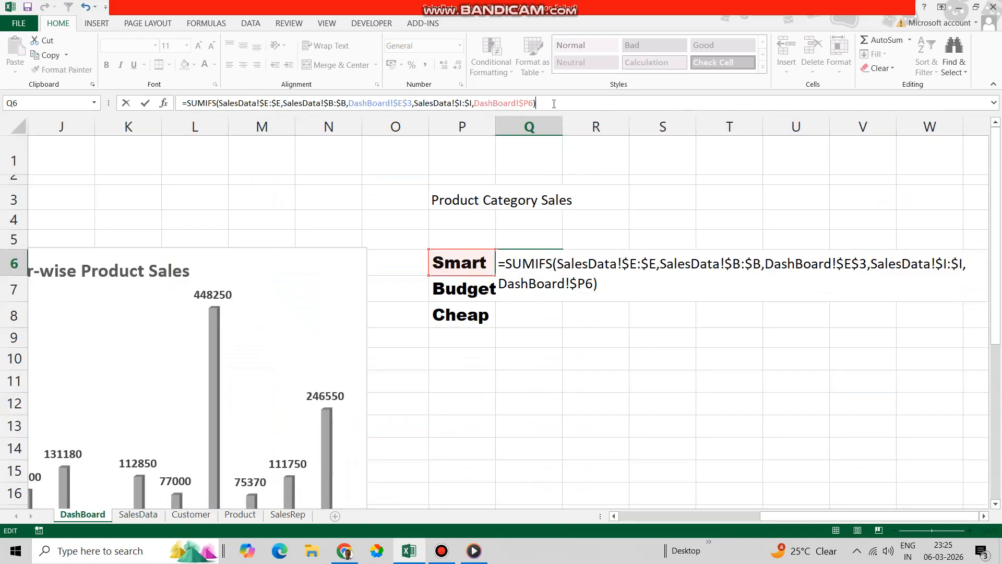
key(Return)
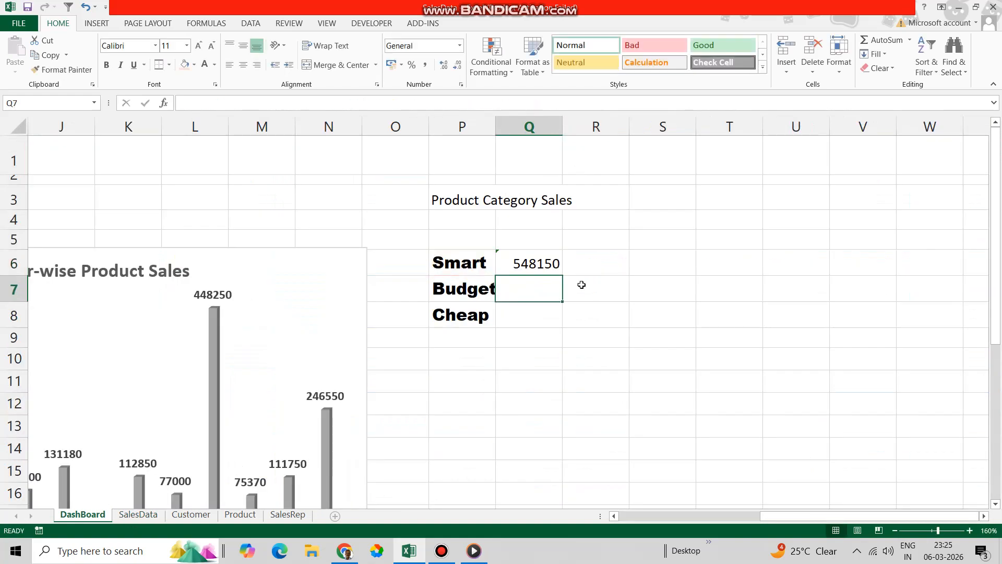
- Fill the Q6 category sales formula down to Q8 and make the values bold
click(546, 263)
drag(562, 276, 562, 324)
click(107, 64)
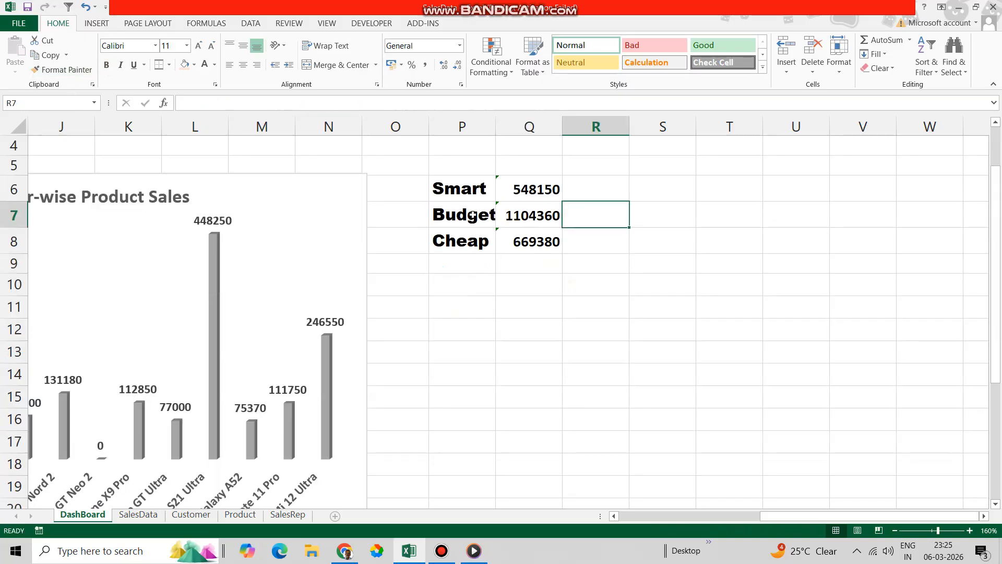
- Insert a 3-D pie chart from the product category sales in P6:Q8
drag(456, 189, 532, 241)
click(96, 23)
click(392, 68)
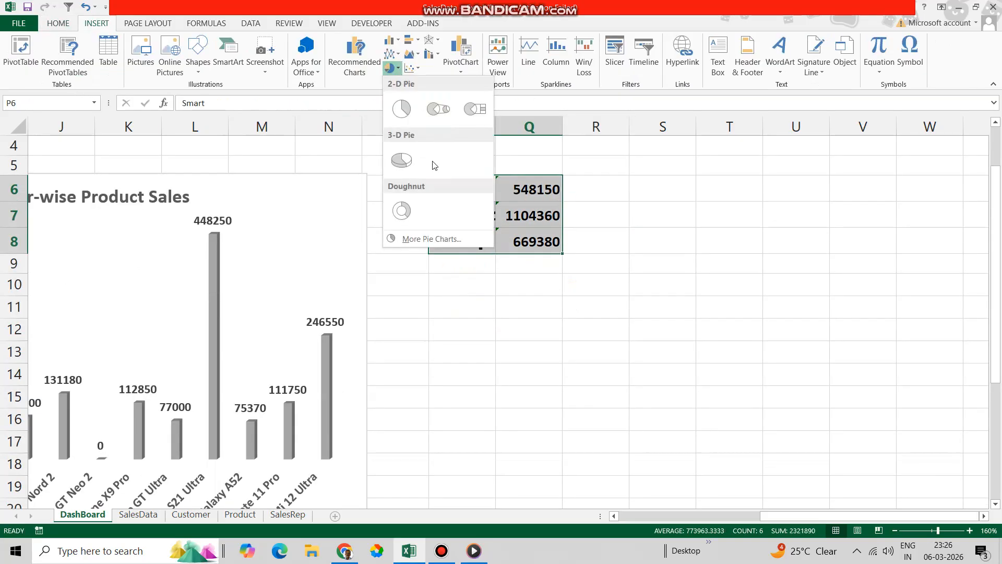
click(402, 162)
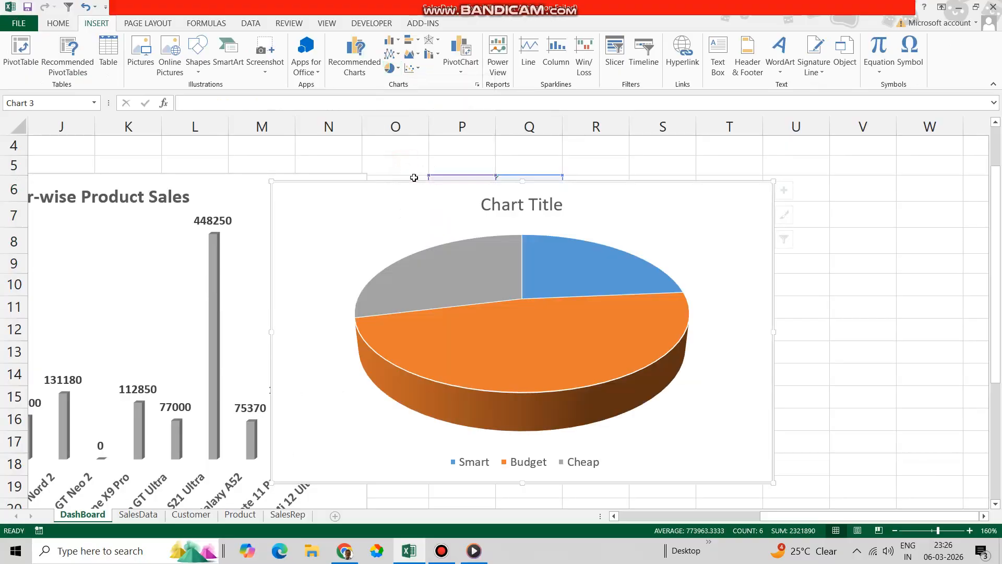
- Show data labels on the category pie chart and toggle its legend
click(791, 192)
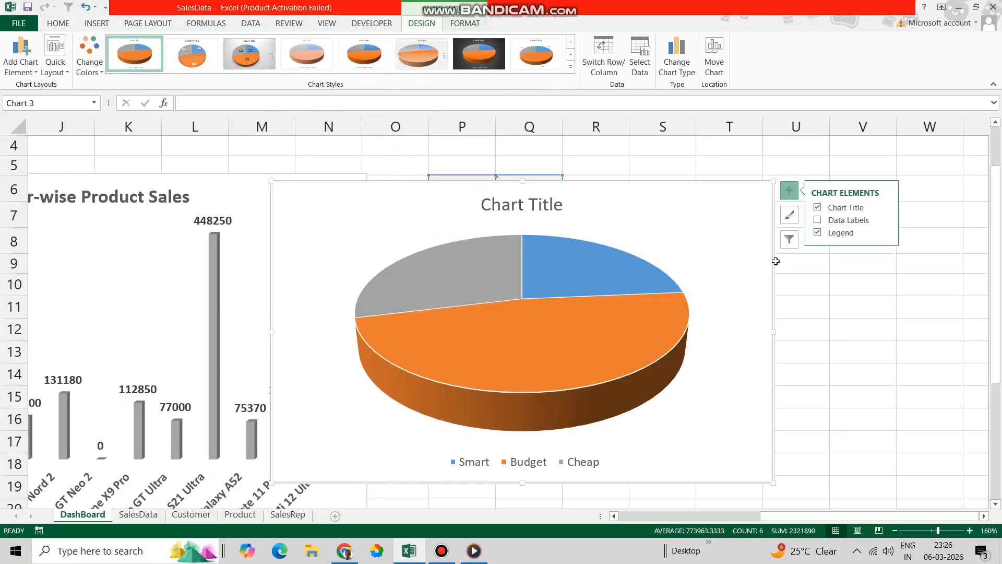
click(849, 221)
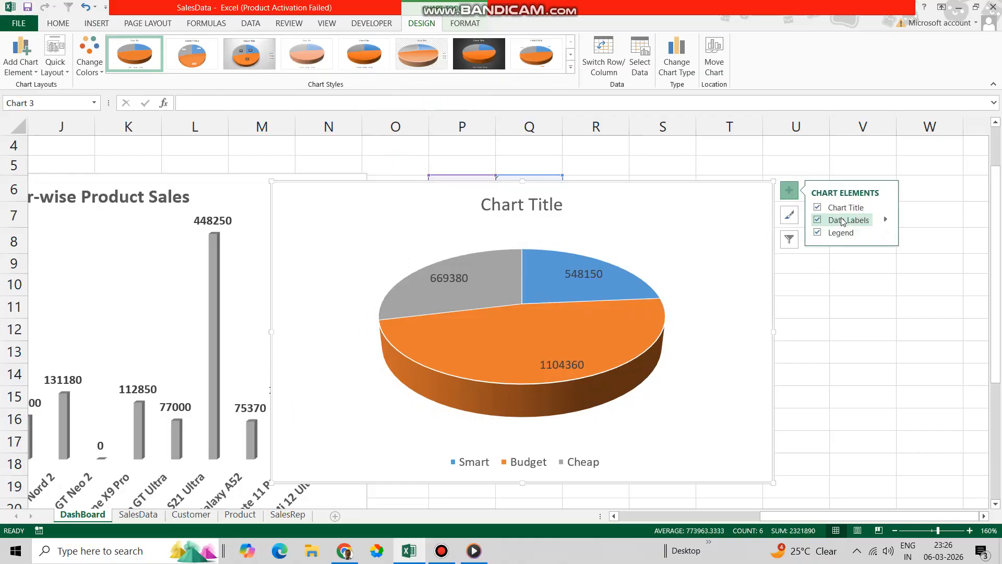
click(817, 232)
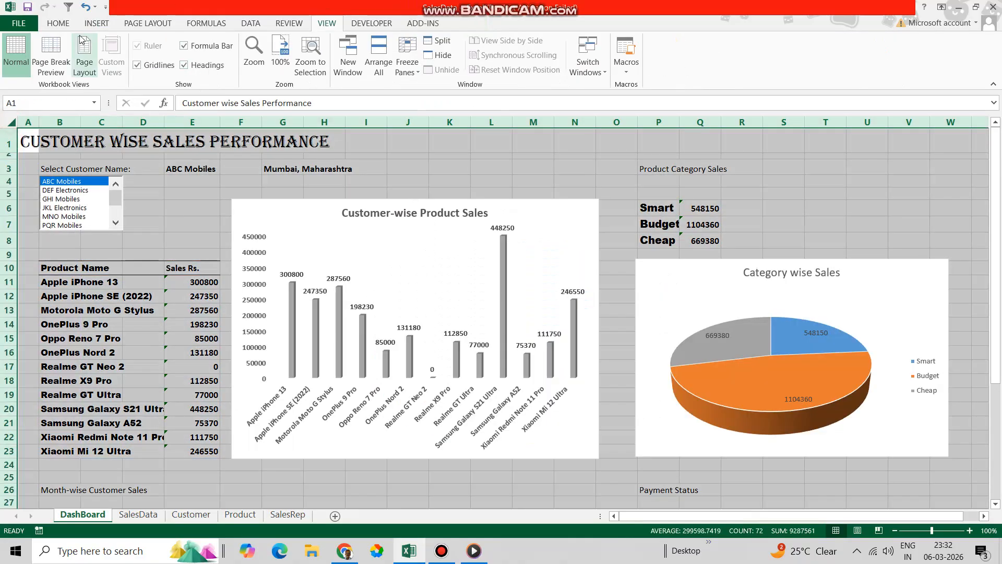
- Format all cells of the DashBoard sheet with a black fill and bold white text
click(62, 23)
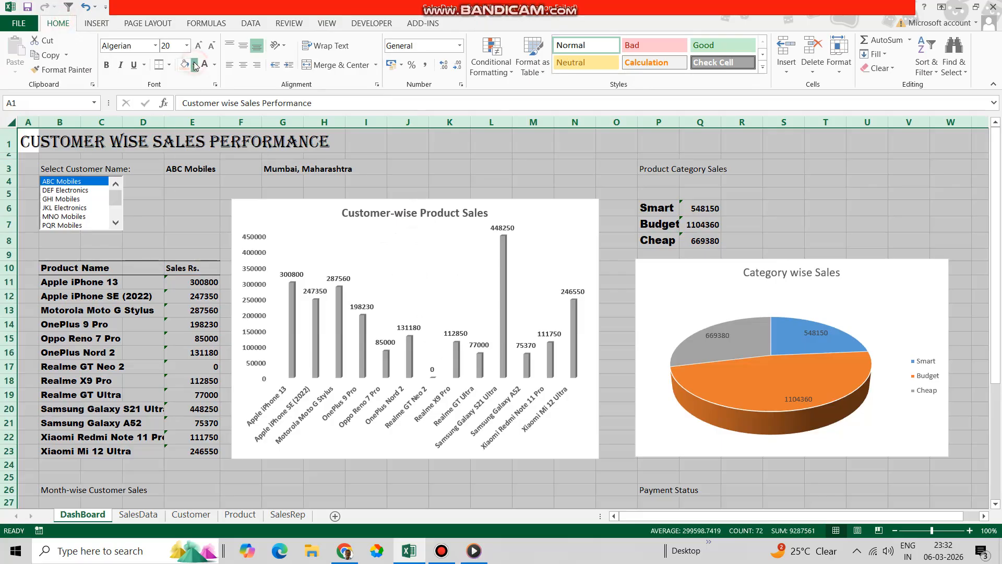
click(194, 65)
click(195, 95)
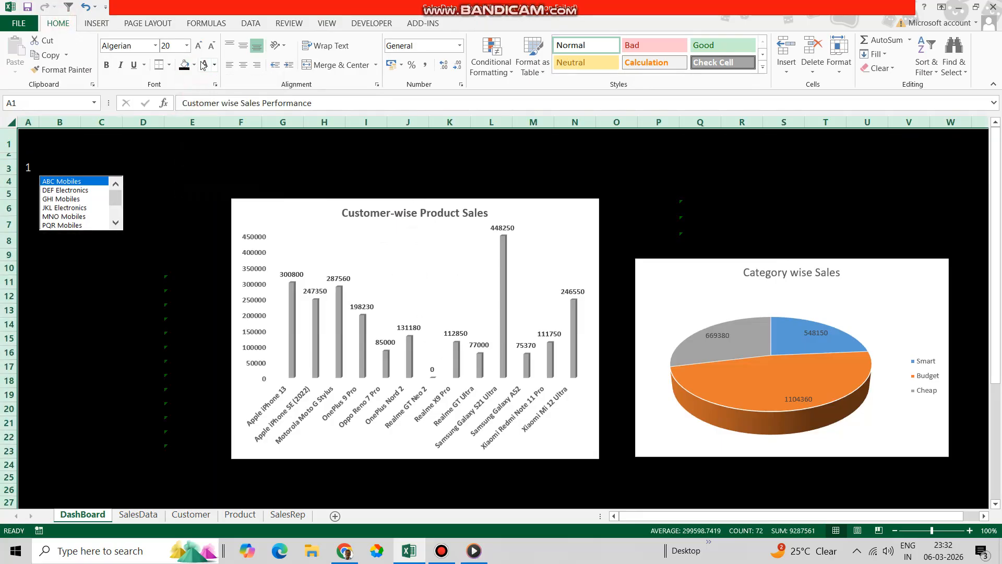
click(204, 65)
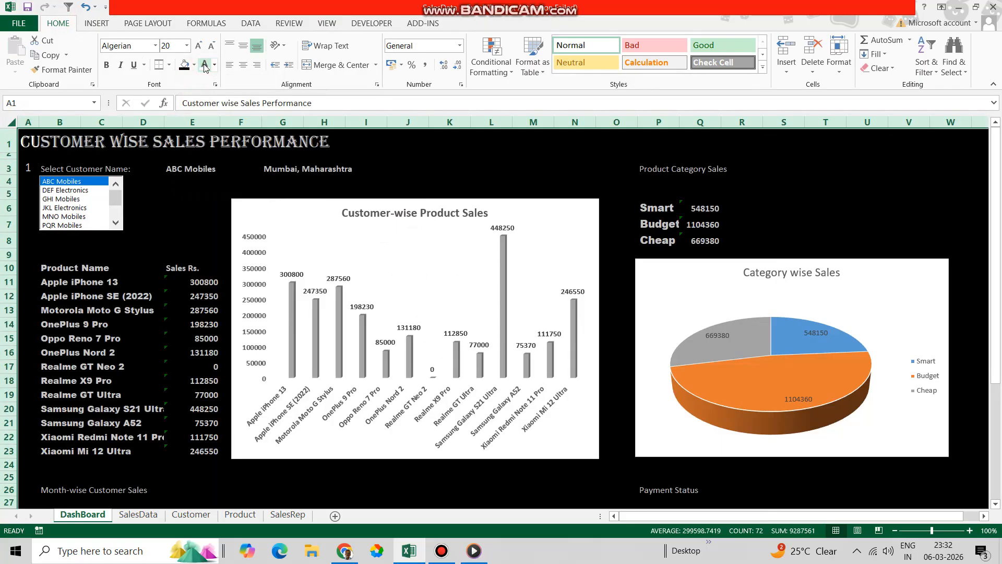
click(107, 65)
- Remove the background fill and the outline of the Customer-wise Product Sales column chart
click(540, 203)
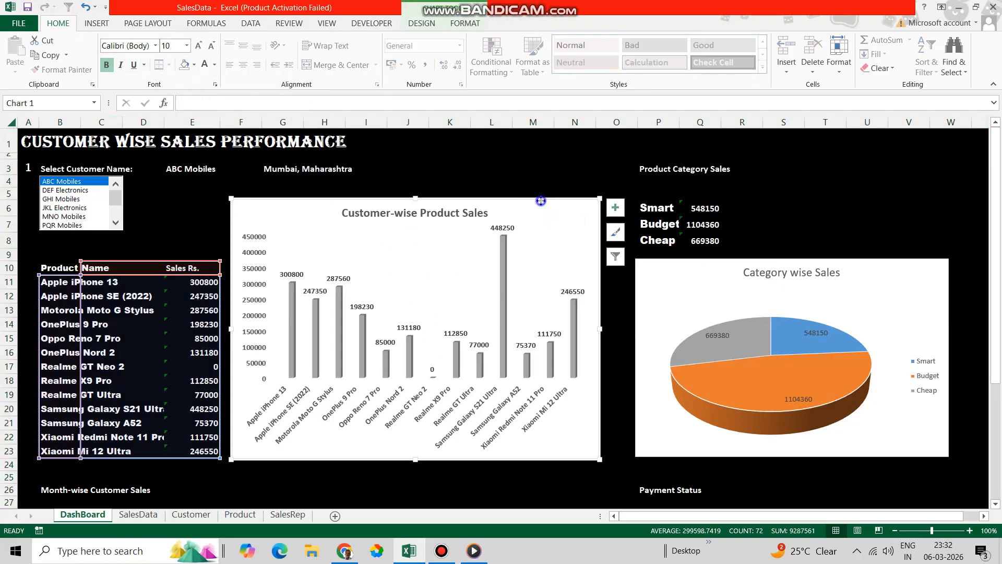
right_click(541, 203)
click(562, 166)
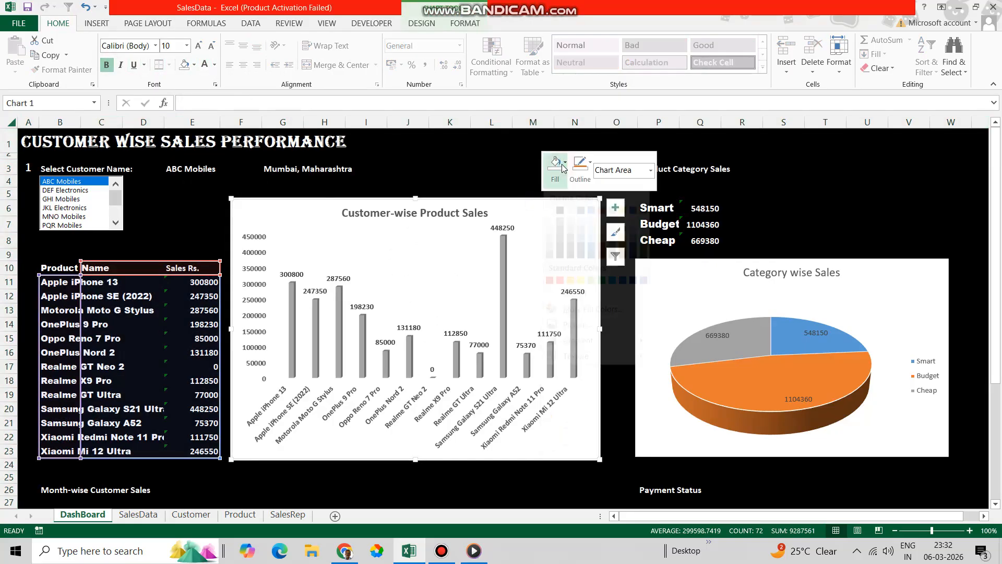
click(571, 312)
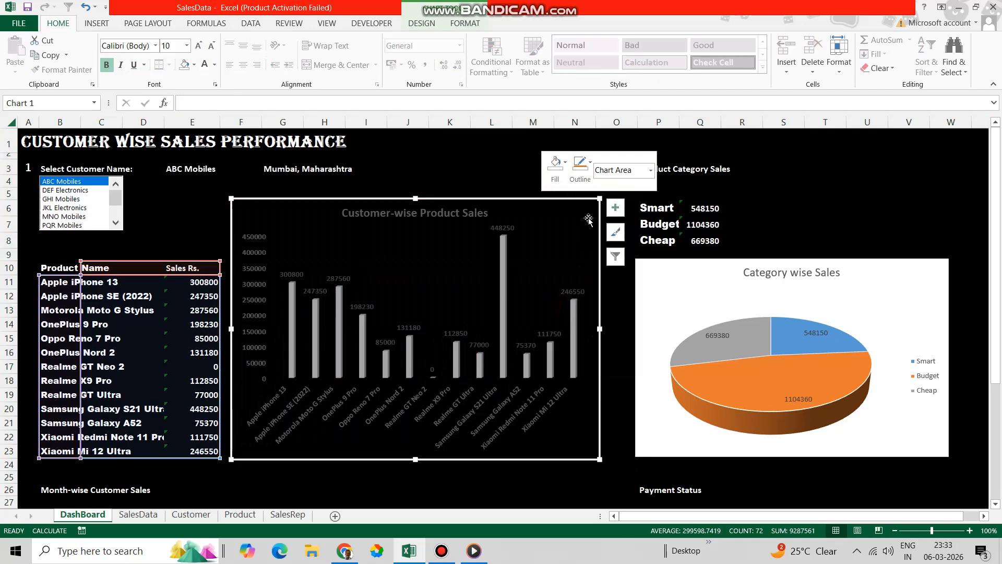
click(587, 173)
click(587, 312)
- Remove the background fill and the outline of the Category wise Sales pie chart
click(814, 206)
right_click(793, 261)
click(804, 224)
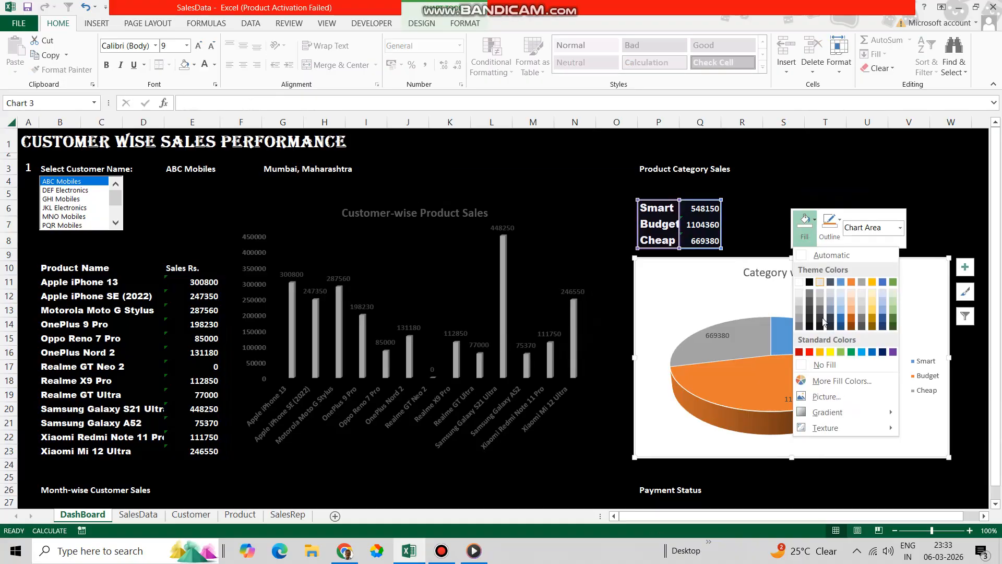
click(830, 303)
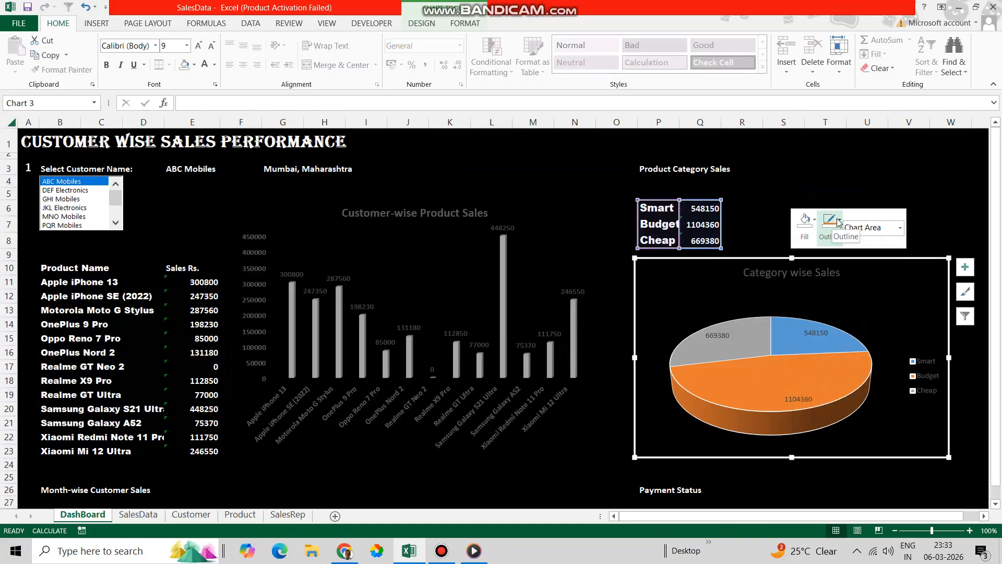
click(838, 223)
click(832, 365)
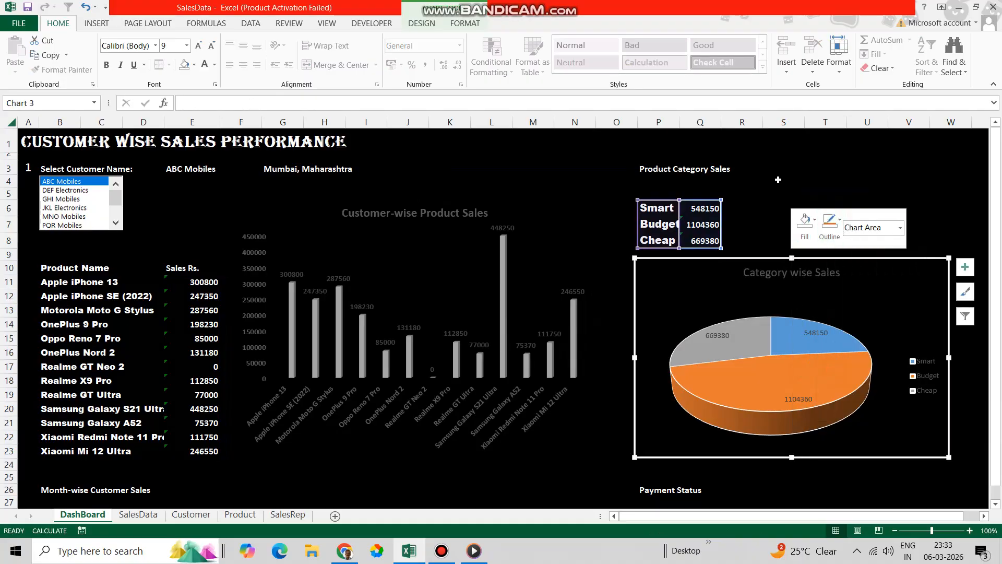
key(Escape)
- Set the data labels of the Customer wise Monthly Sales line chart to white text
scroll(749, 294, down, 1)
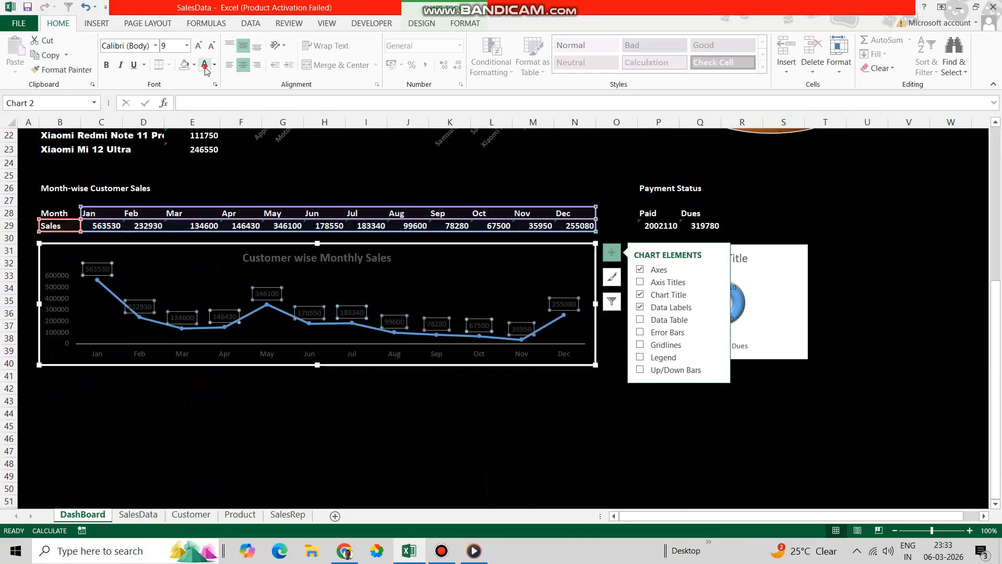
click(206, 66)
click(790, 418)
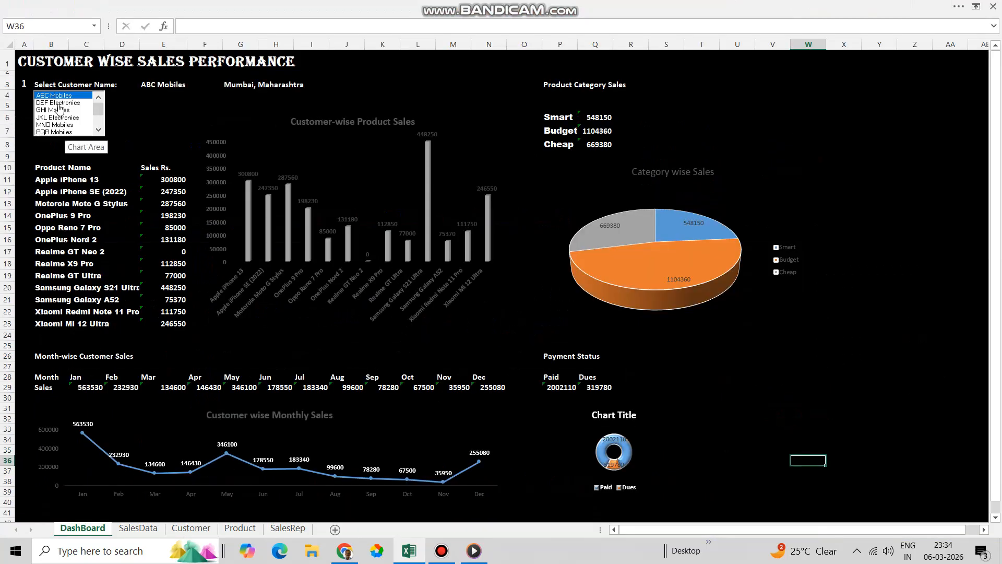
- Test the dashboard by selecting each customer in the list box from DEF Electronics to STU Electronics, and return to ABC Mobiles
click(58, 103)
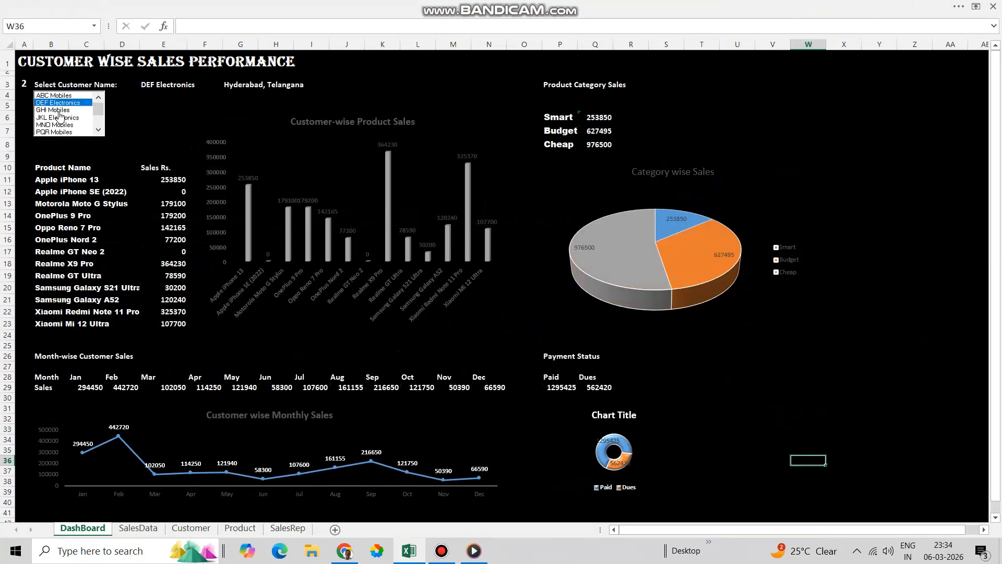
click(59, 111)
click(61, 118)
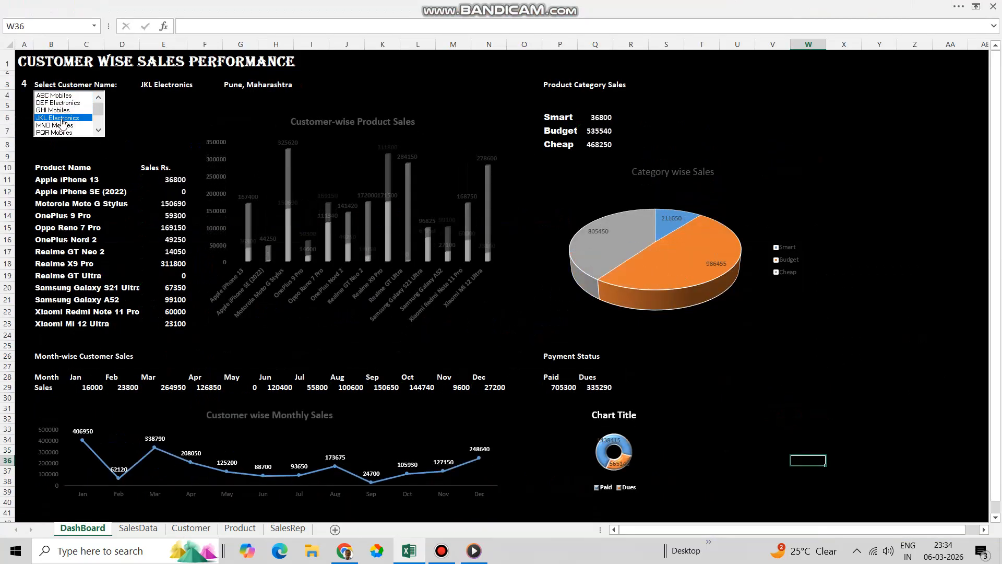
click(61, 125)
scroll(65, 112, down, 2)
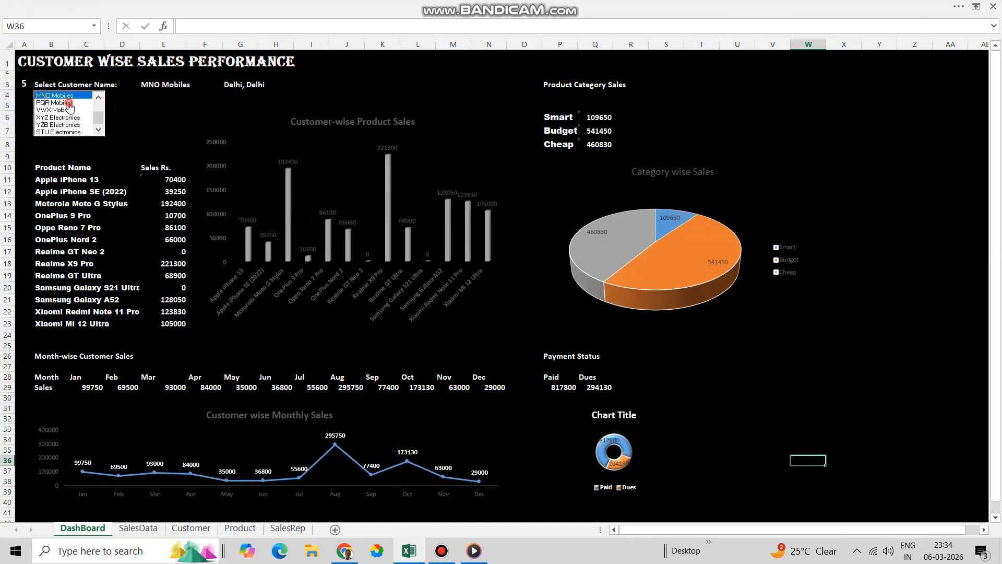
click(69, 103)
click(67, 110)
click(68, 118)
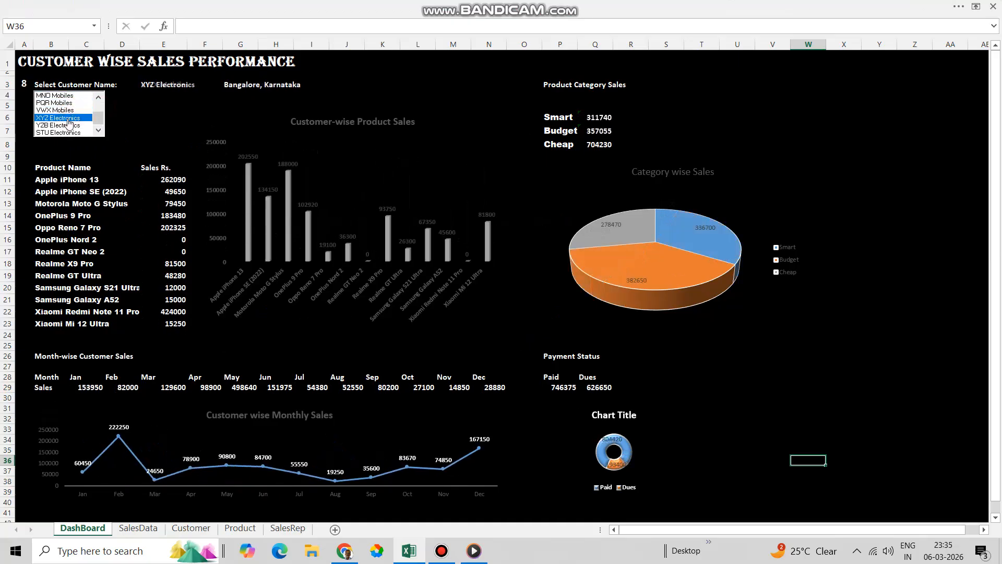
click(71, 126)
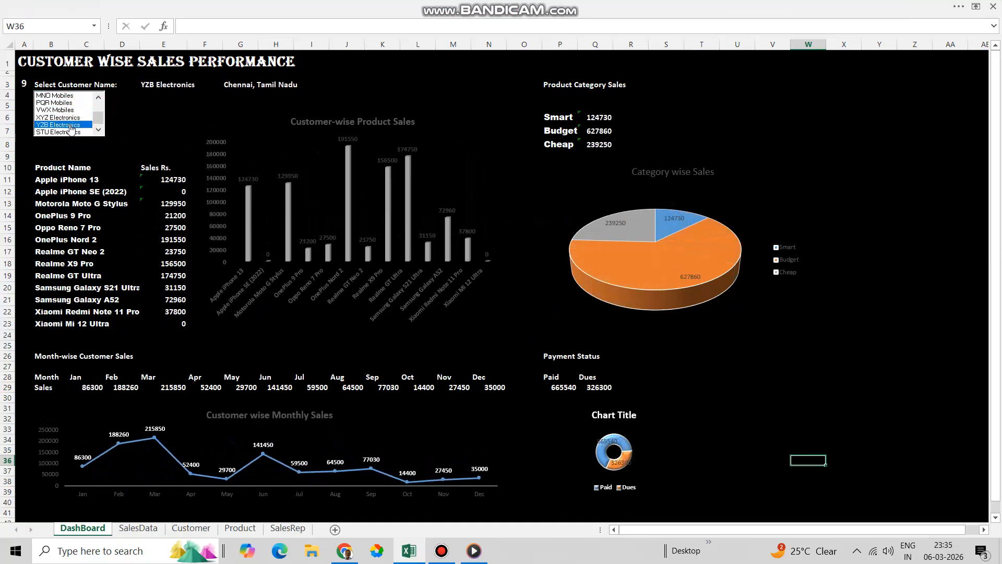
click(72, 132)
scroll(98, 106, up, 2)
click(72, 95)
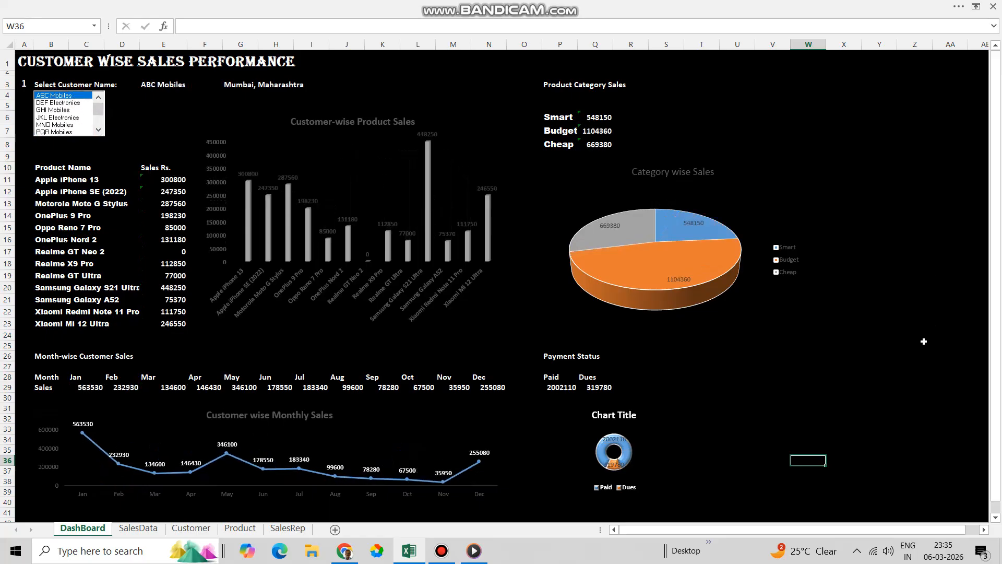